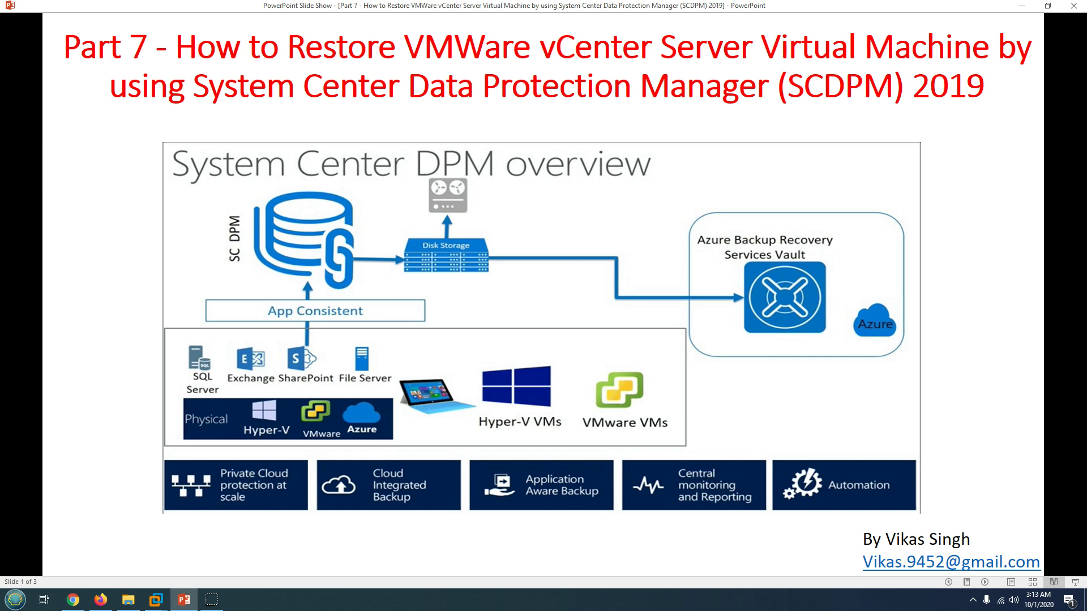
- Advance to the demo environment slide and review the local server properties of Win2K19-DC01 in VMware Workstation
{"action": "key", "text": "Right"}
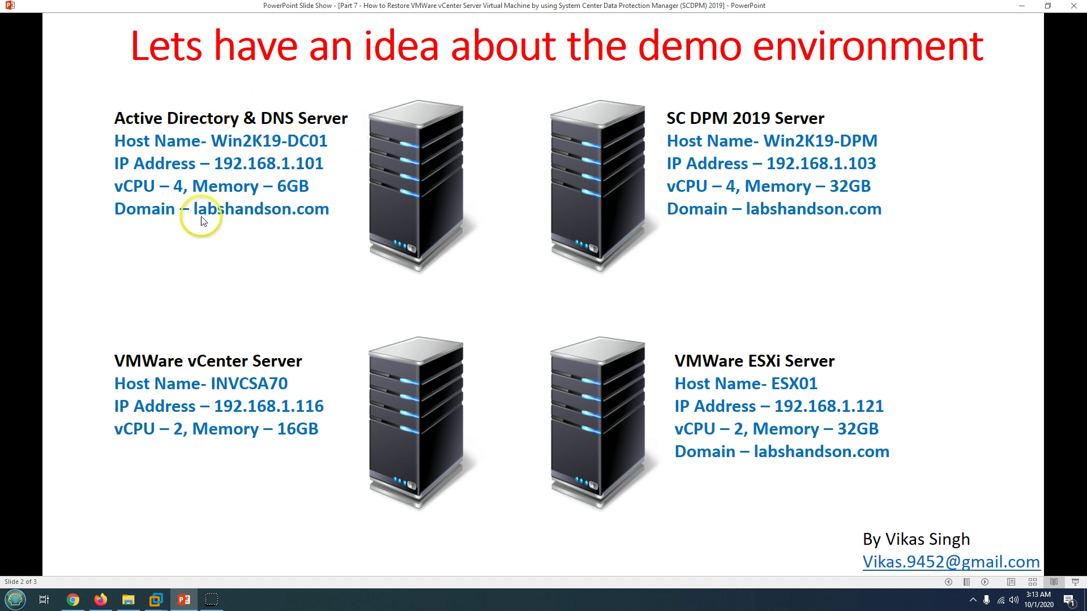
{"action": "mouse_move", "coordinate": [162, 605]}
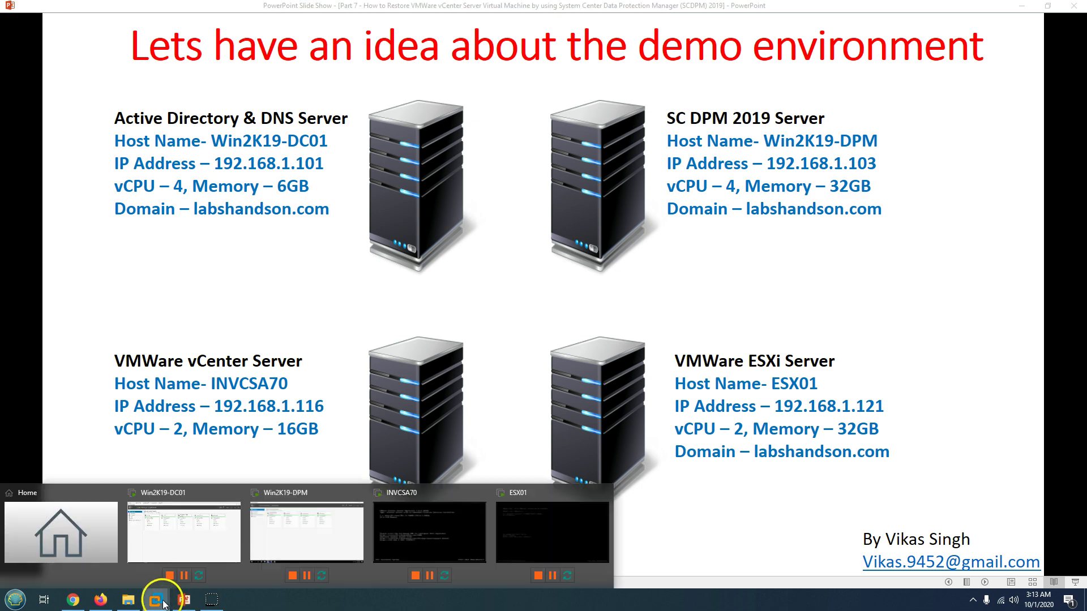
{"action": "left_click", "coordinate": [171, 540]}
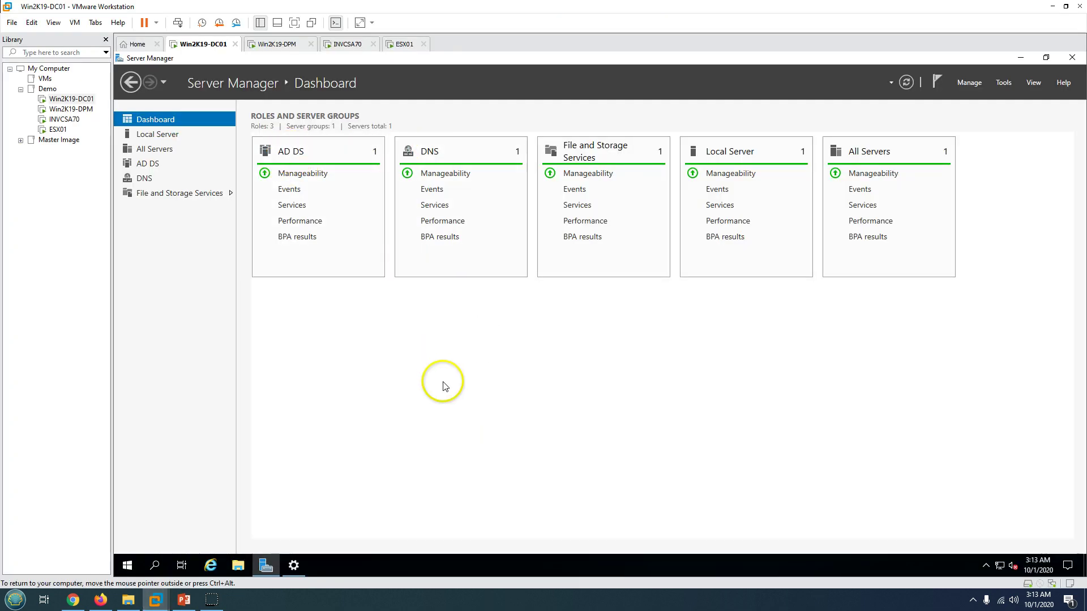
{"action": "left_click", "coordinate": [177, 139]}
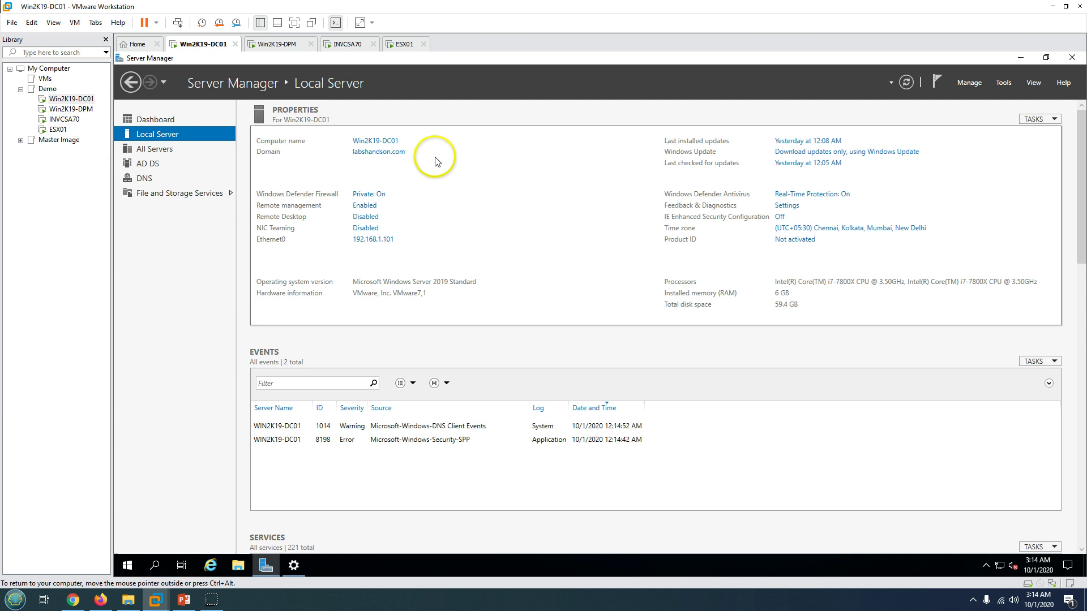
{"action": "left_click", "coordinate": [164, 119]}
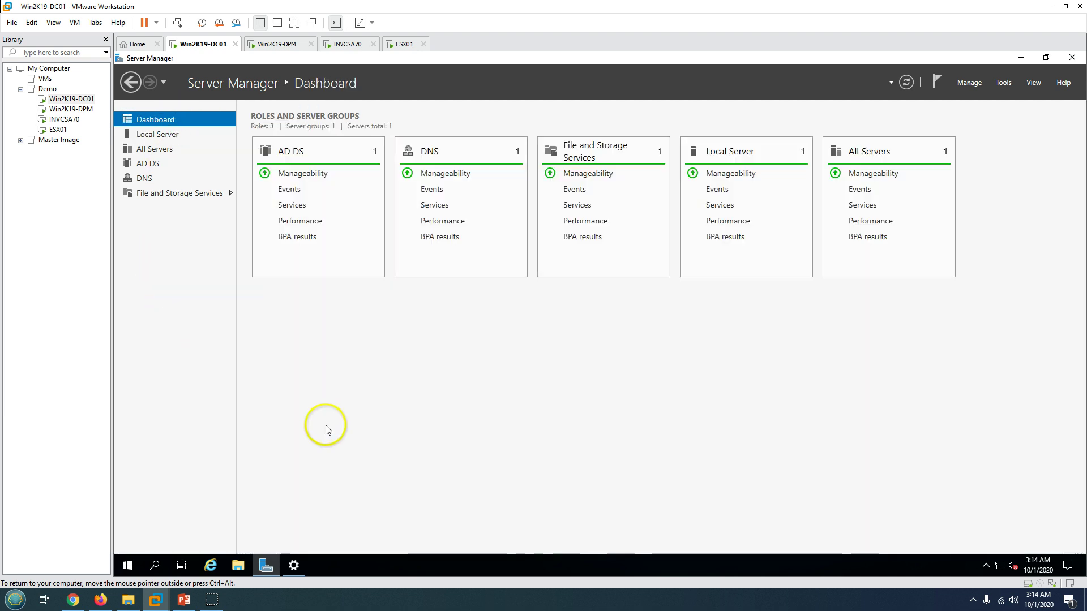
- Check the SC DPM 2019 server details on the PowerPoint slide against the local server properties of Win2K19-DPM
{"action": "left_click", "coordinate": [184, 600]}
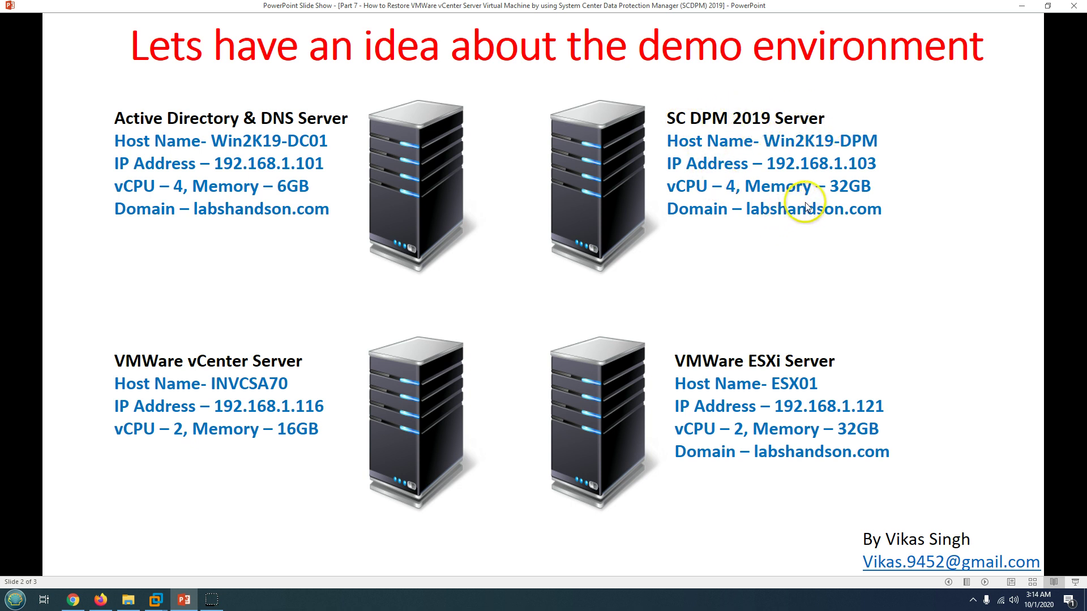
{"action": "left_click", "coordinate": [184, 591]}
{"action": "left_click", "coordinate": [281, 46]}
{"action": "left_click", "coordinate": [167, 134]}
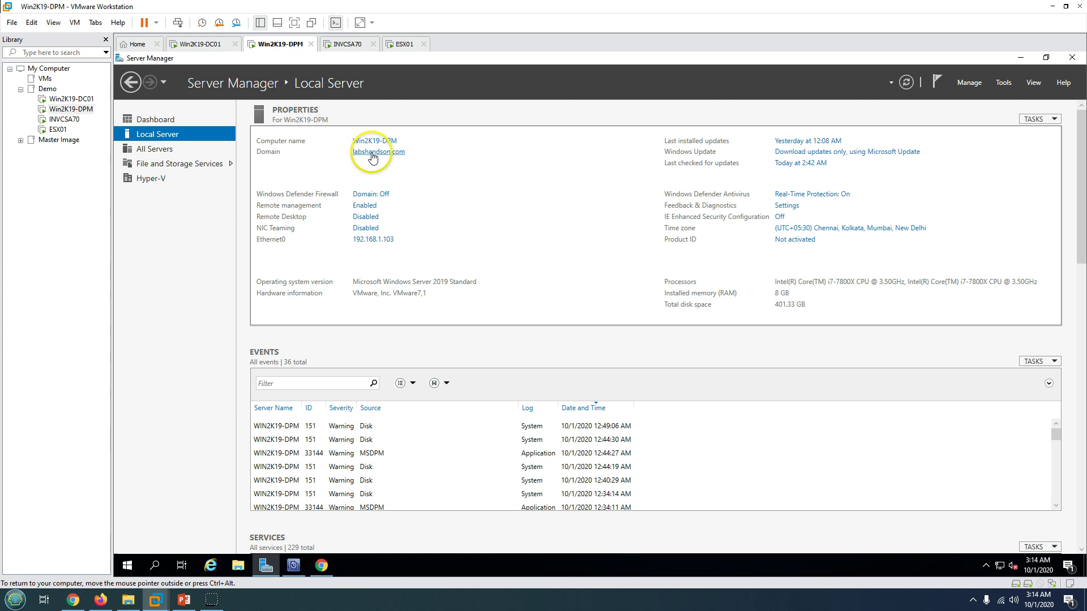
{"action": "left_click", "coordinate": [201, 138]}
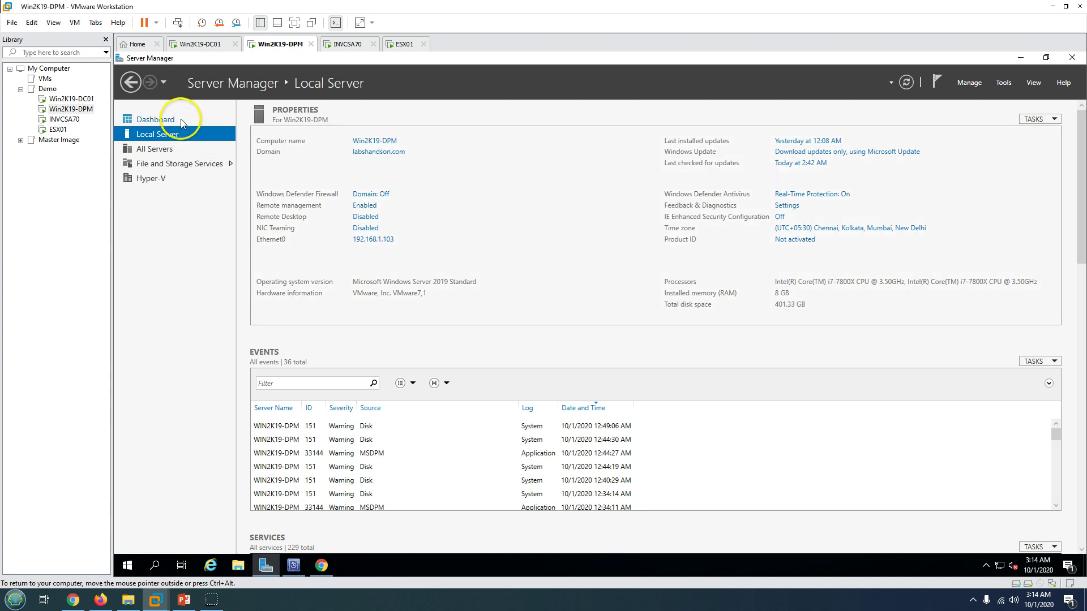
{"action": "left_click", "coordinate": [182, 119]}
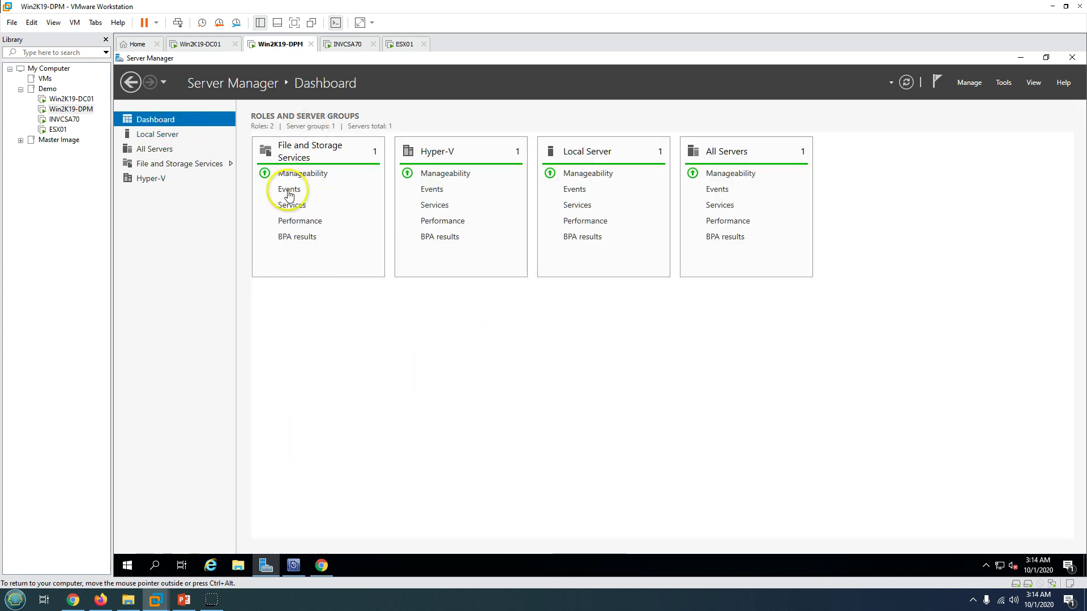
- In the DPM Administrator Console, refresh the agent status of the production server invcsa70.labshandson.com
{"action": "left_click", "coordinate": [266, 565]}
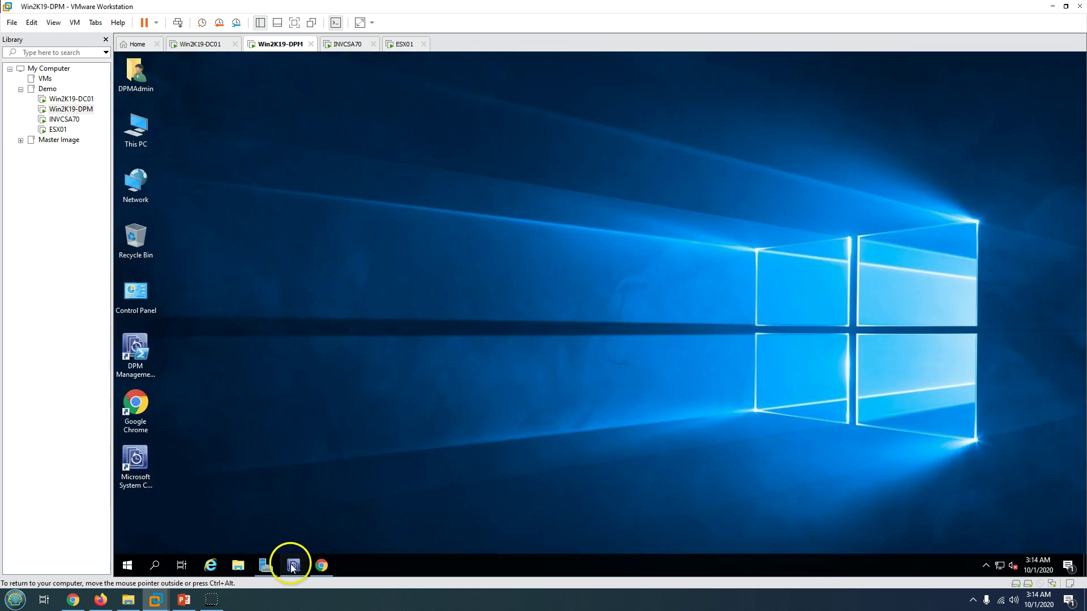
{"action": "left_click", "coordinate": [292, 565]}
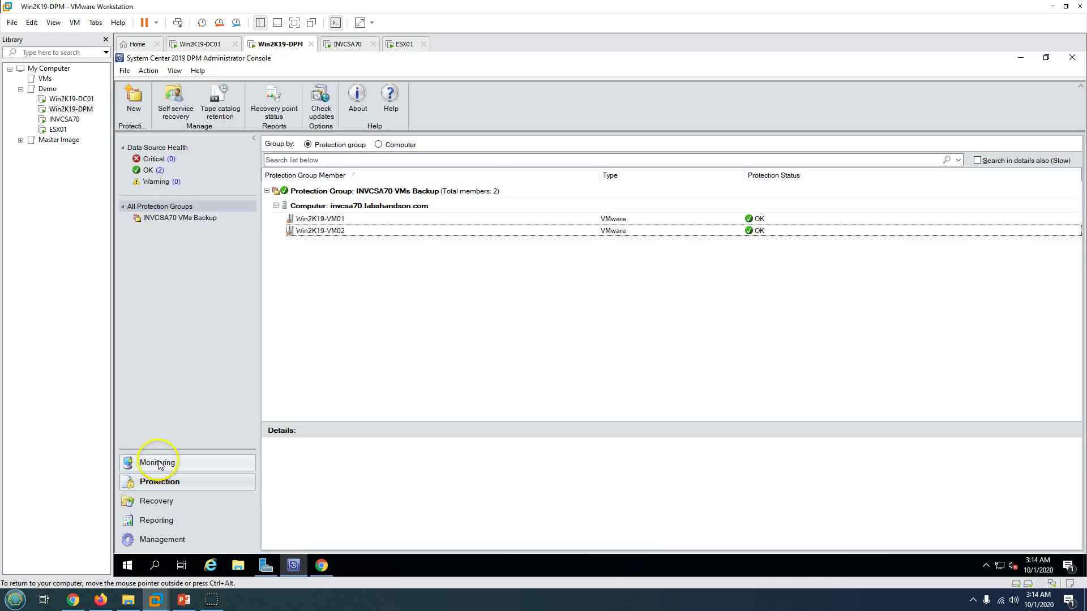
{"action": "left_click", "coordinate": [170, 540]}
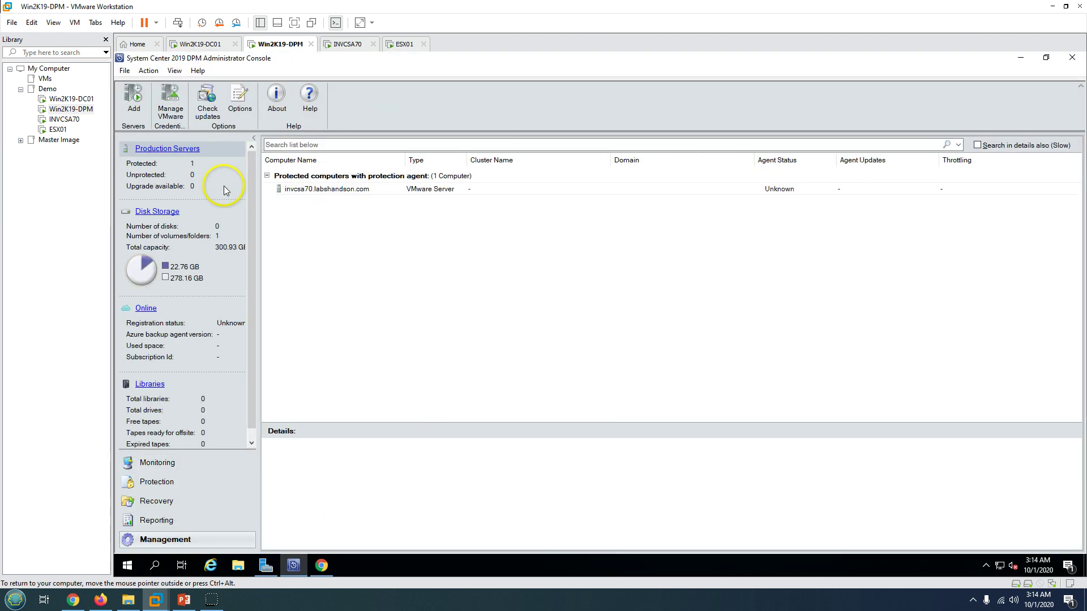
{"action": "left_click", "coordinate": [304, 193]}
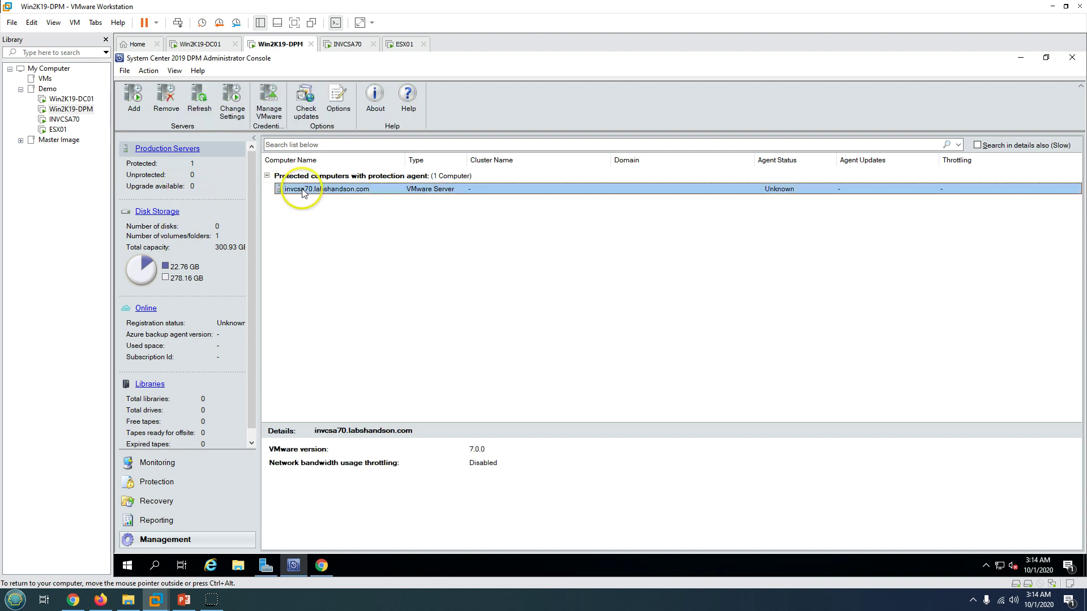
{"action": "right_click", "coordinate": [326, 191]}
{"action": "left_click", "coordinate": [354, 237]}
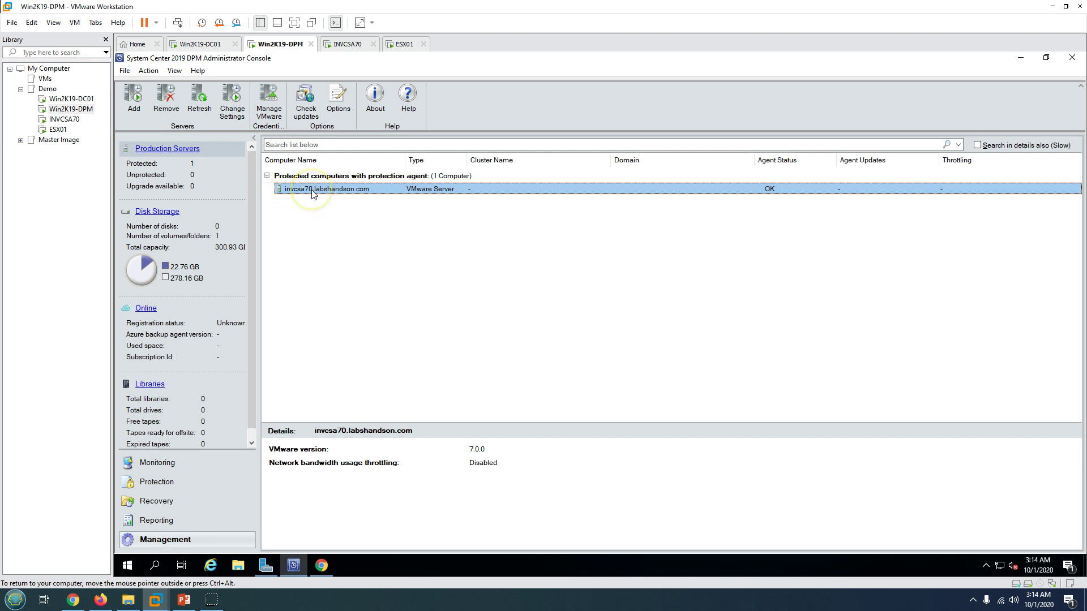
- Check the vCenter Server details on the PowerPoint slide against the console screen of the INVCSA70 virtual machine
{"action": "left_click", "coordinate": [184, 599]}
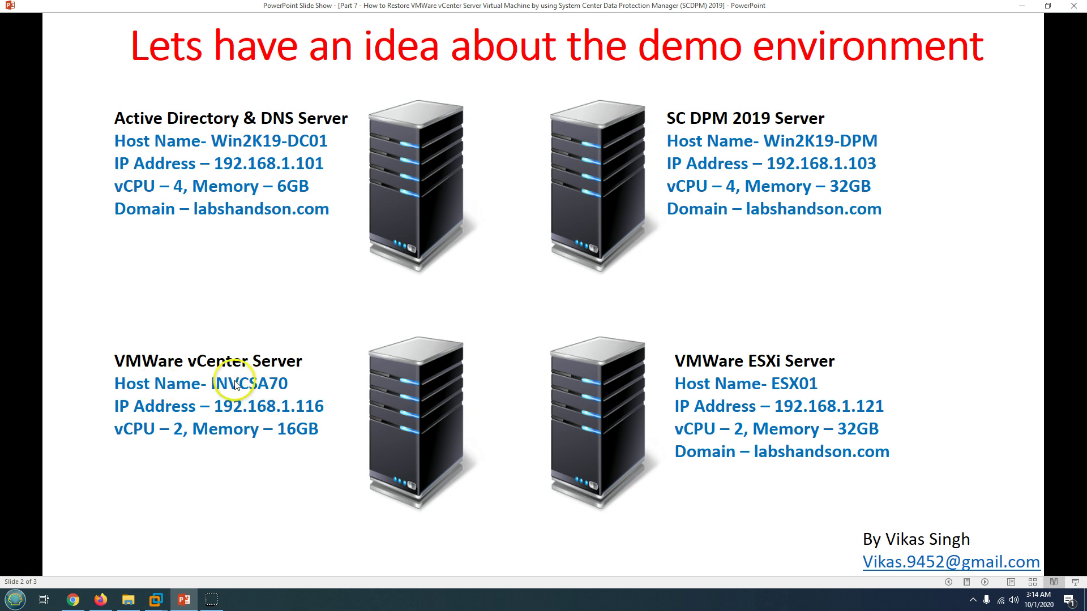
{"action": "left_click", "coordinate": [155, 599]}
{"action": "left_click", "coordinate": [345, 43]}
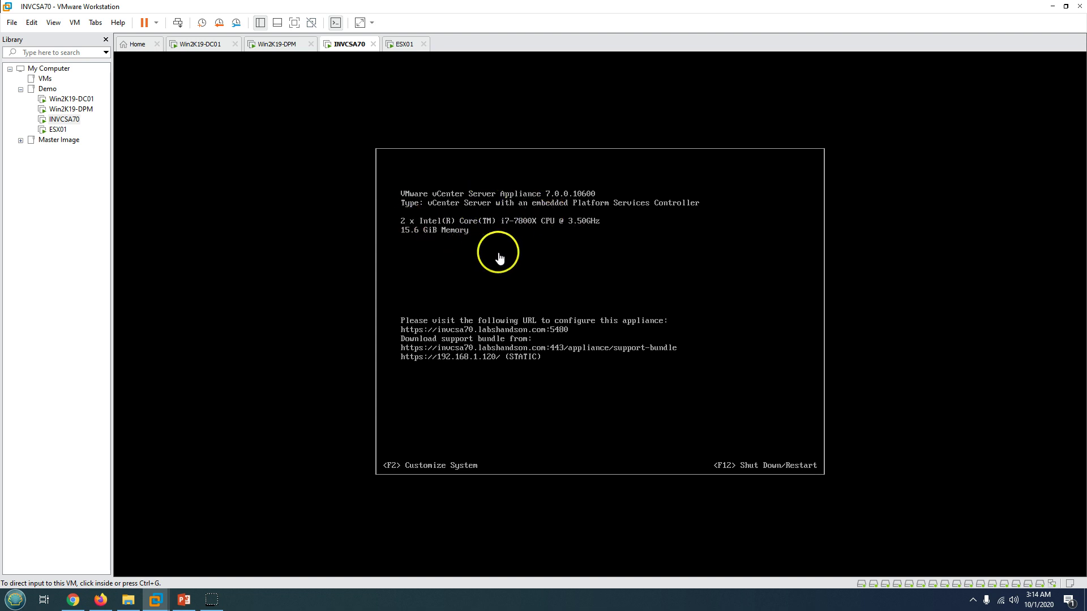
- Compare the members of the INVCSA70 VMs Backup protection group in DPM with Win2K19-VM01 and Win2K19-VM02 in the vSphere Client
{"action": "left_click", "coordinate": [289, 46]}
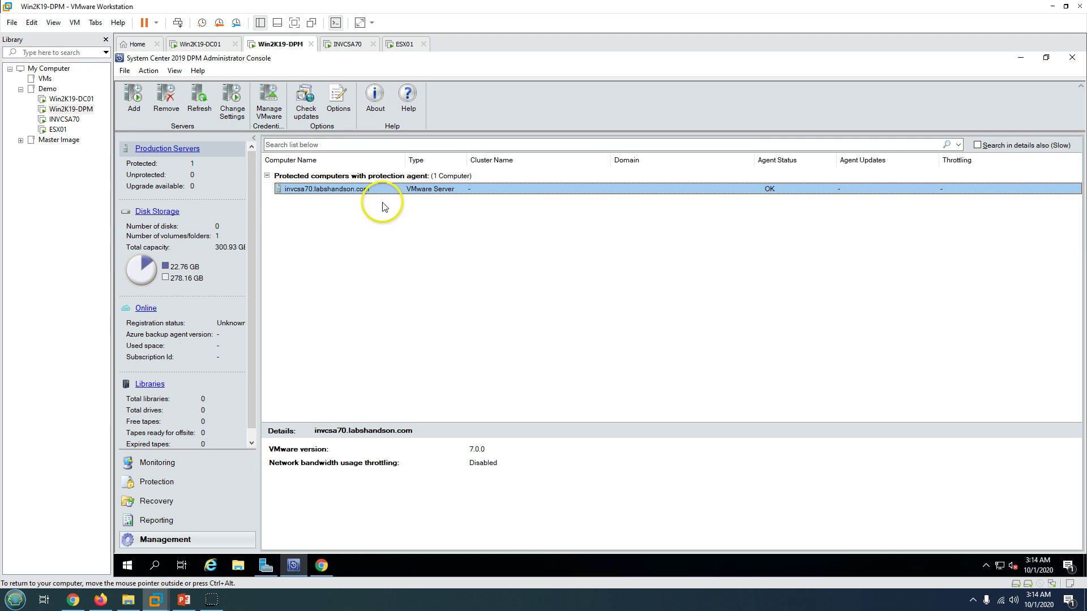
{"action": "left_click", "coordinate": [175, 485]}
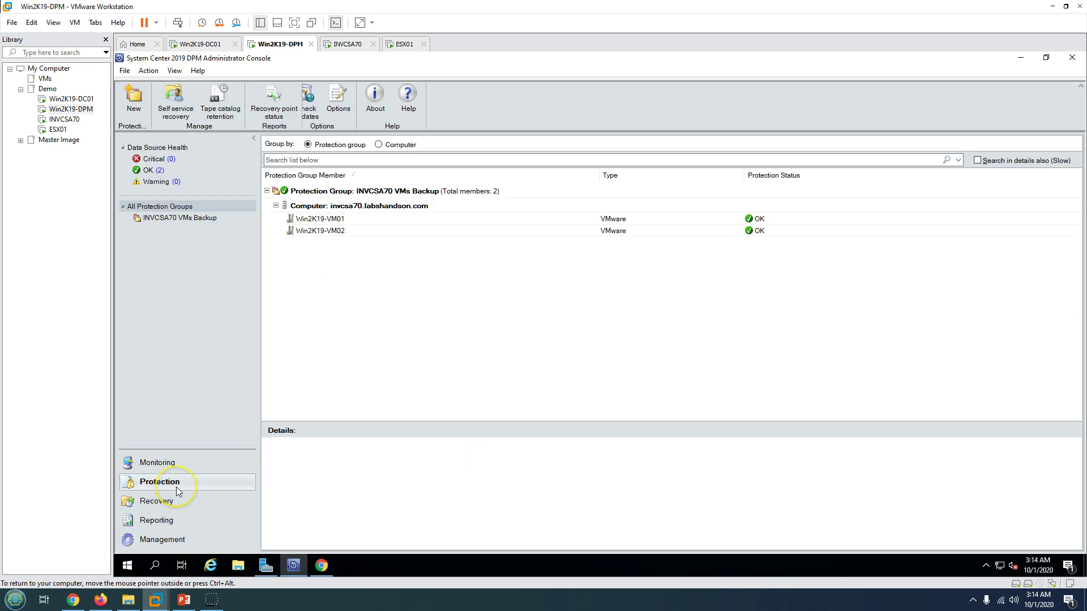
{"action": "left_click", "coordinate": [343, 220]}
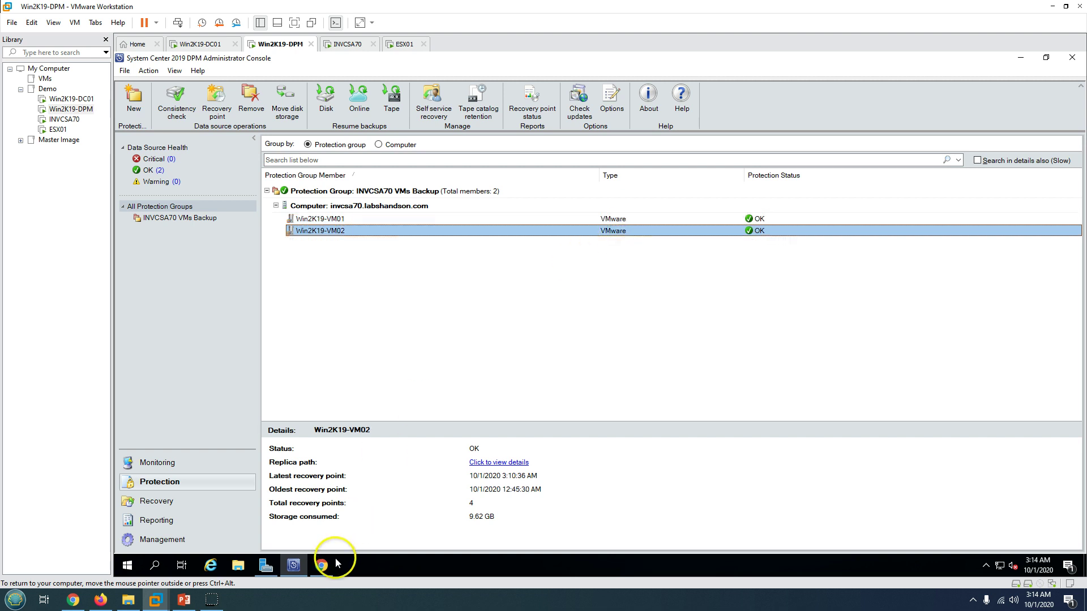
{"action": "left_click", "coordinate": [321, 566]}
{"action": "left_click", "coordinate": [208, 209]}
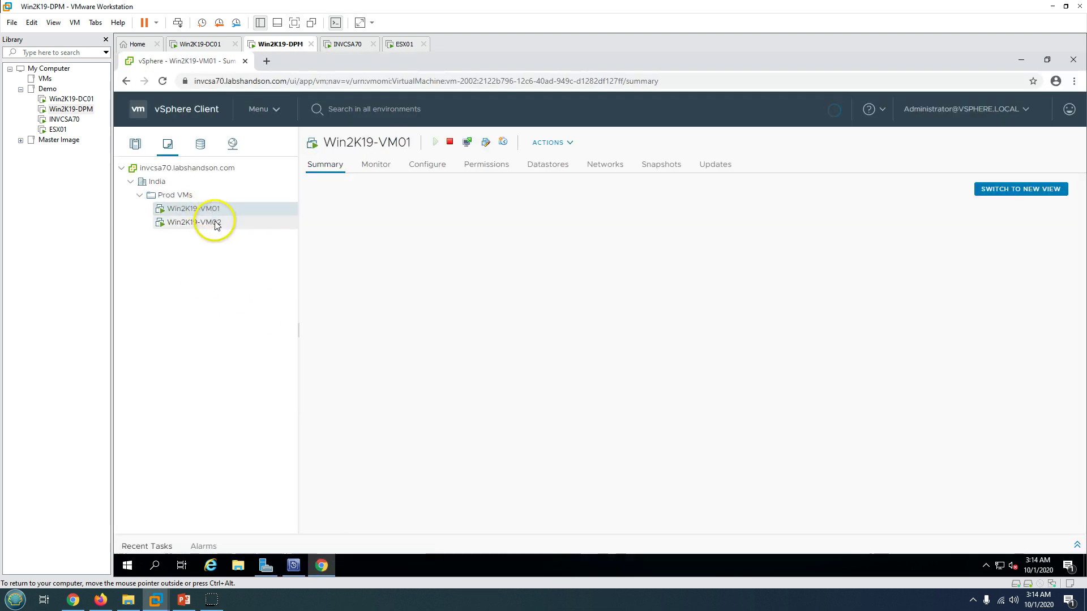
{"action": "left_click", "coordinate": [211, 223]}
{"action": "left_click", "coordinate": [327, 569]}
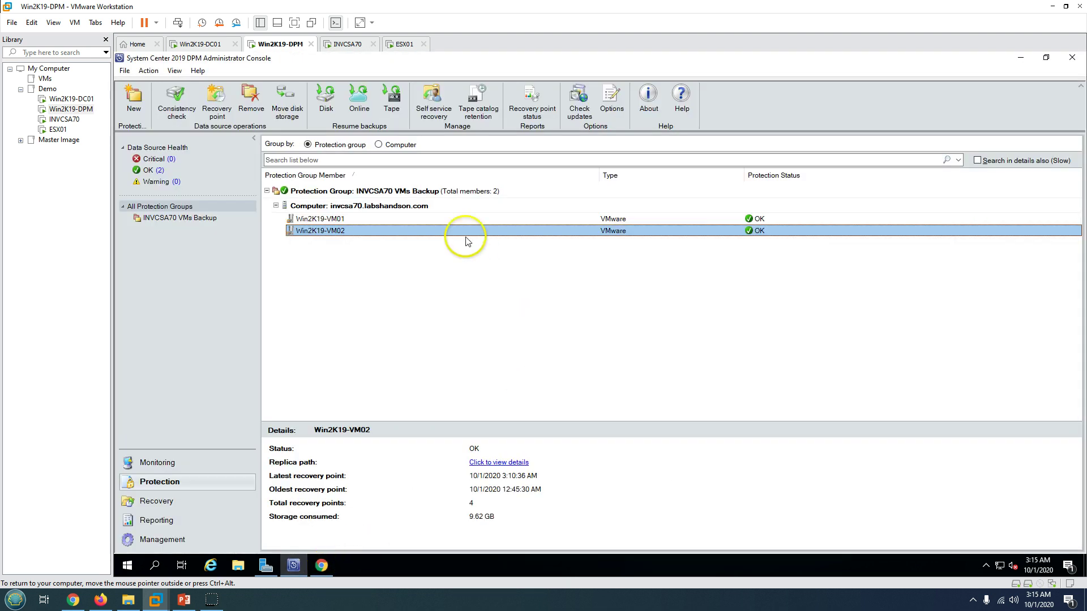
{"action": "left_click", "coordinate": [408, 232]}
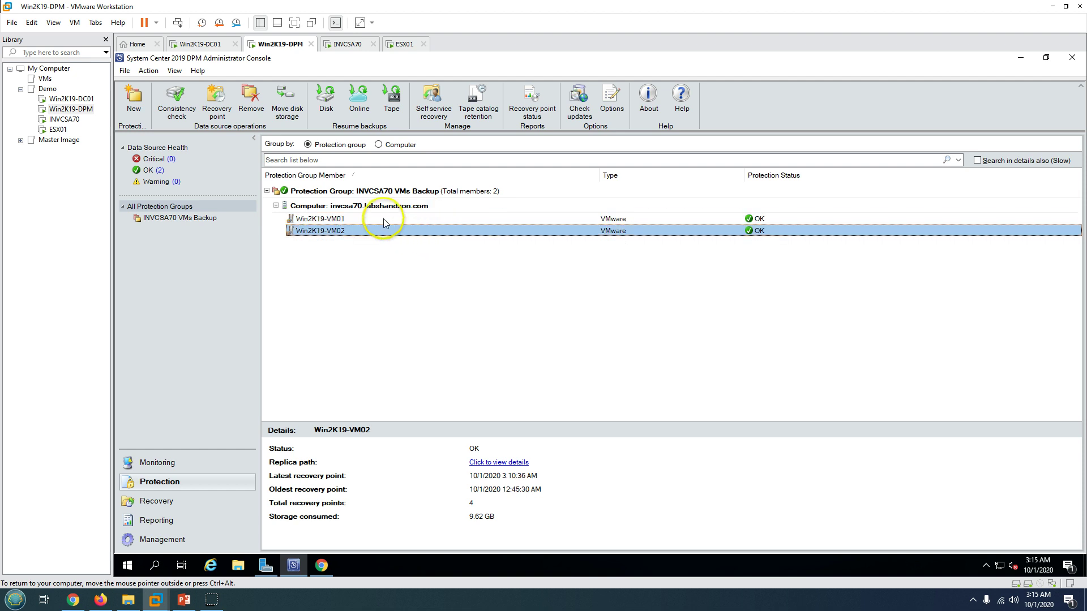
{"action": "left_click", "coordinate": [384, 221]}
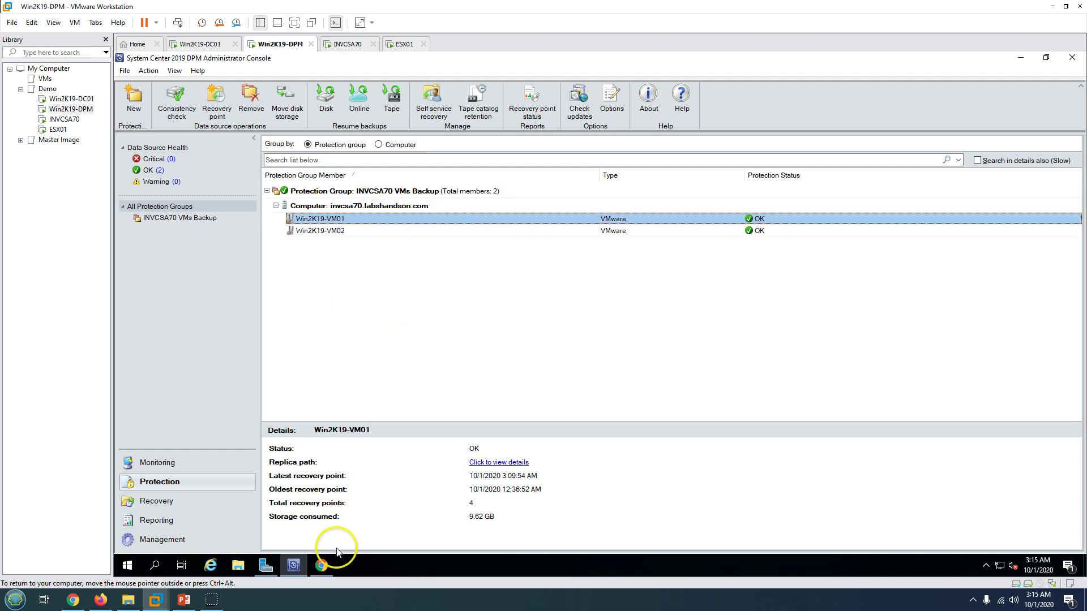
- Display the summary of host esx01.labshandson.com in the vSphere Client's hosts and clusters inventory
{"action": "left_click", "coordinate": [321, 565]}
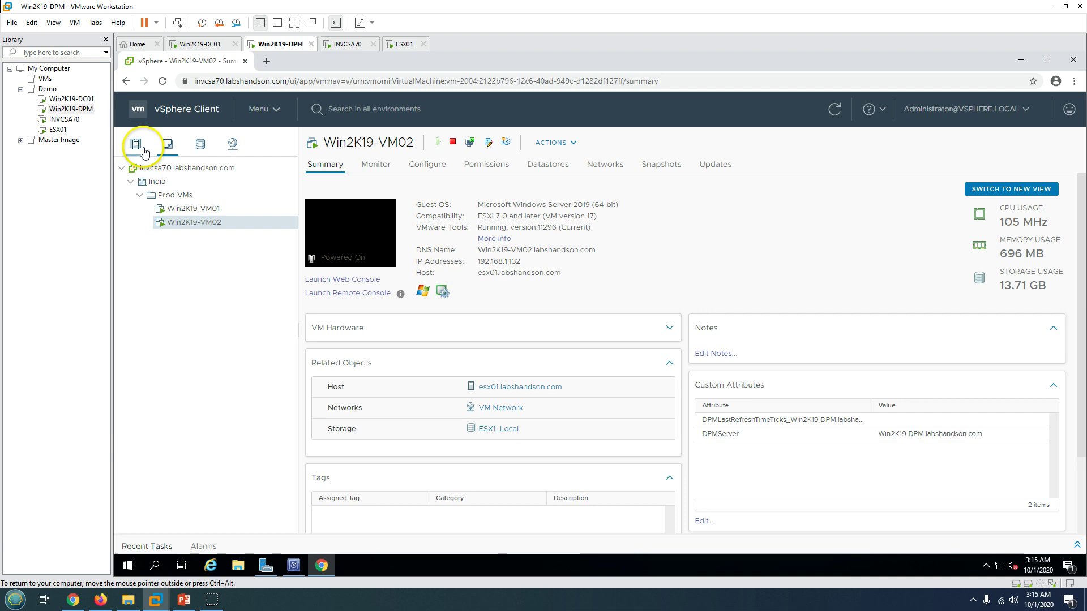
{"action": "left_click", "coordinate": [141, 149]}
{"action": "left_click", "coordinate": [174, 196]}
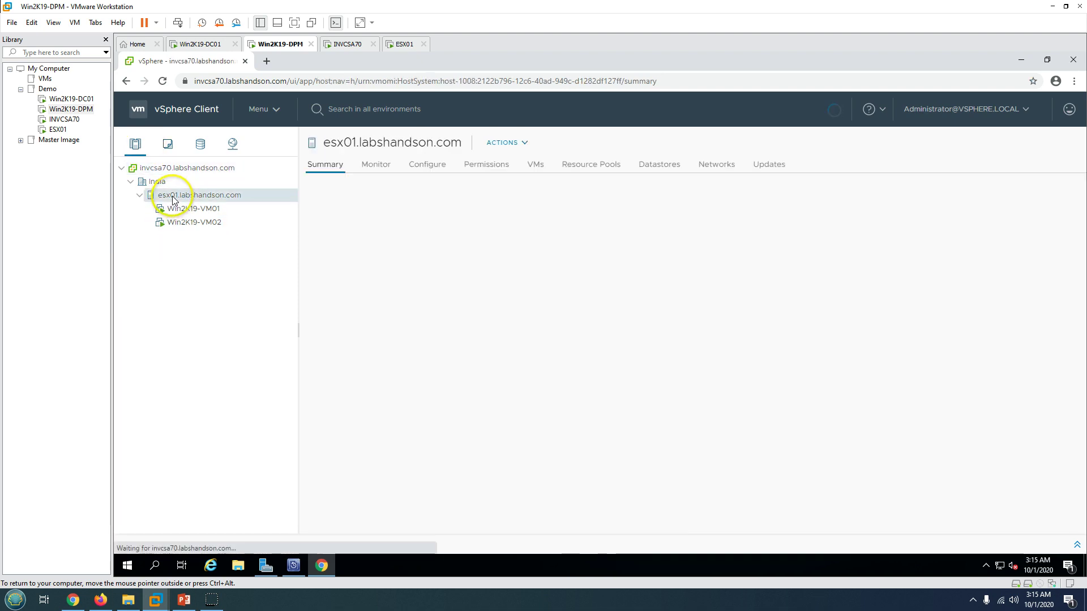
- Check the ESXi server details on the PowerPoint slide against the console screen of the ESX01 virtual machine
{"action": "left_click", "coordinate": [183, 599]}
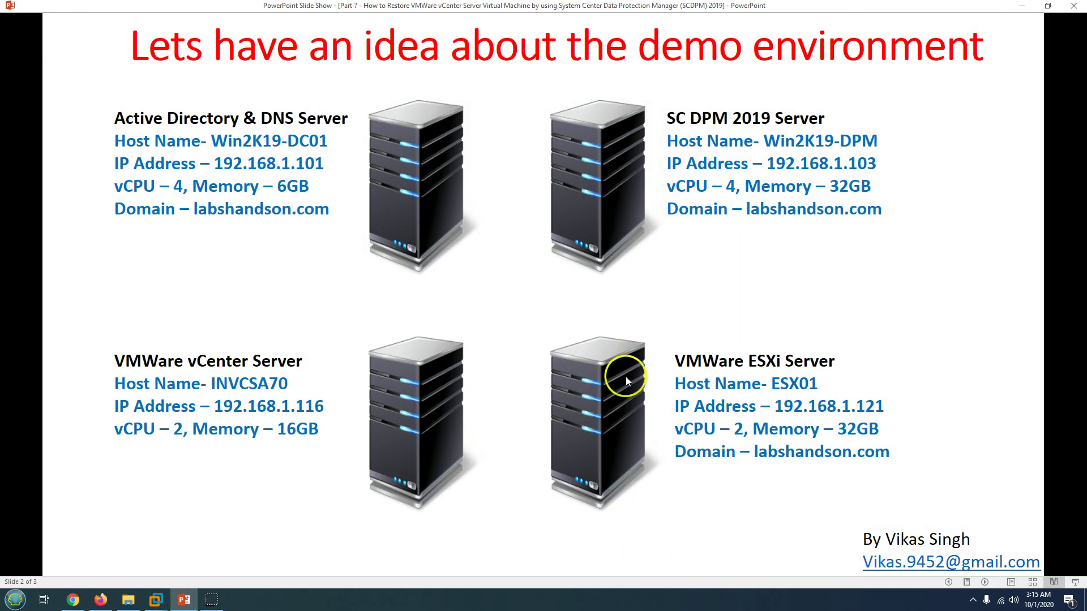
{"action": "left_click", "coordinate": [156, 599]}
{"action": "left_click", "coordinate": [398, 44]}
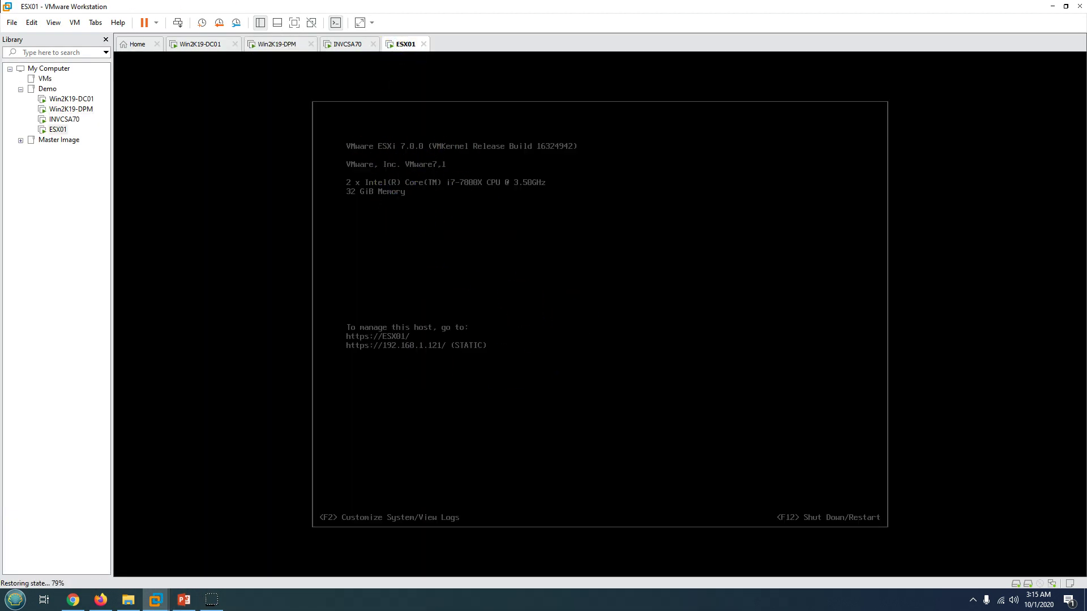
- Return to the DPM console on Win2K19-DPM and review the recovery point details of Win2K19-VM01 and Win2K19-VM02
{"action": "left_click", "coordinate": [277, 44]}
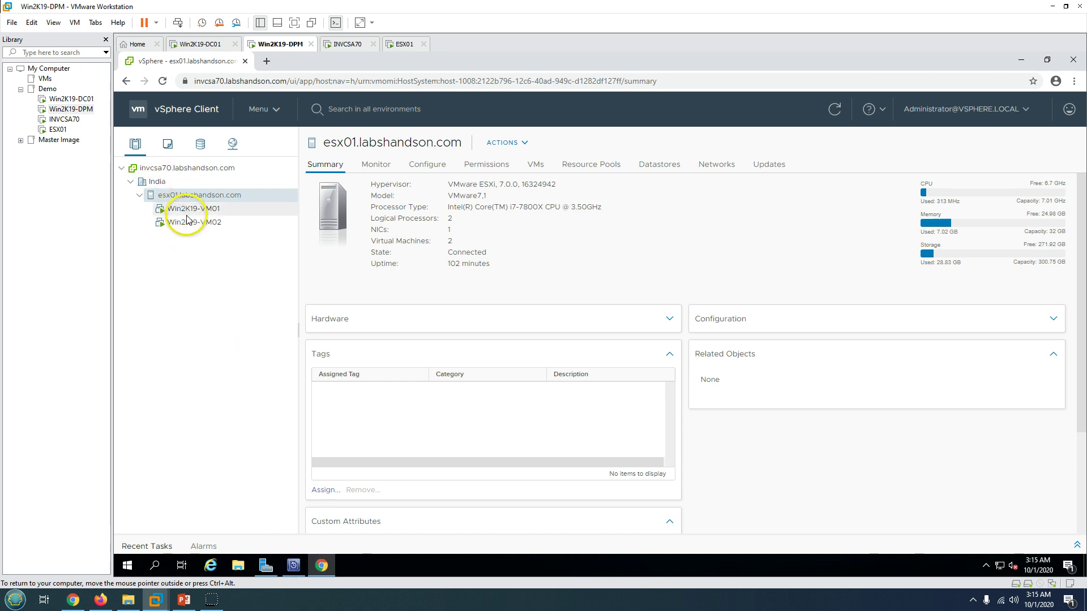
{"action": "left_click", "coordinate": [293, 566]}
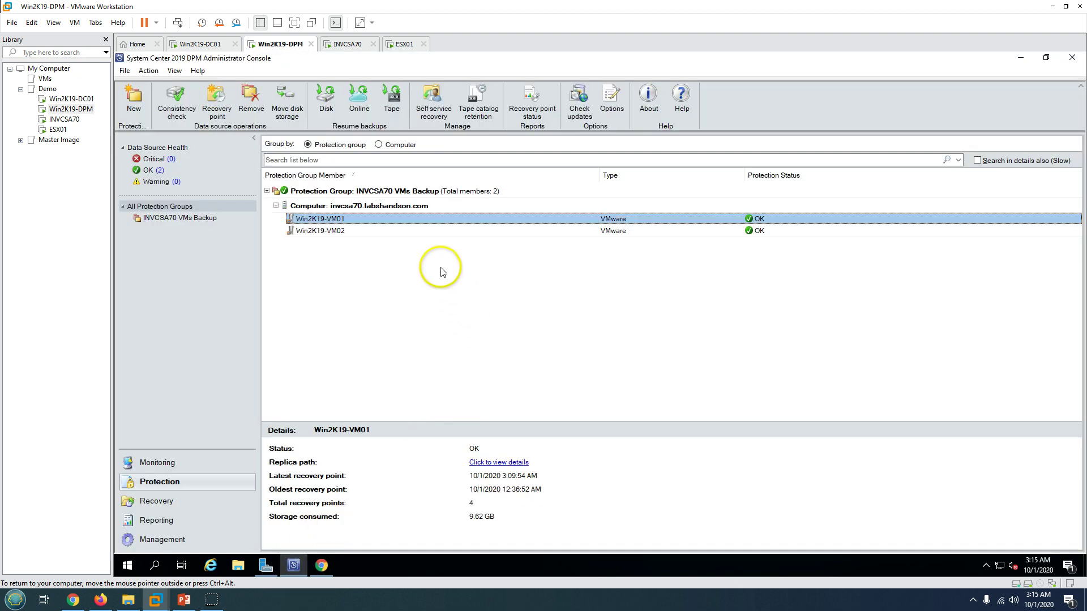
{"action": "left_click", "coordinate": [399, 232]}
{"action": "left_click", "coordinate": [416, 221]}
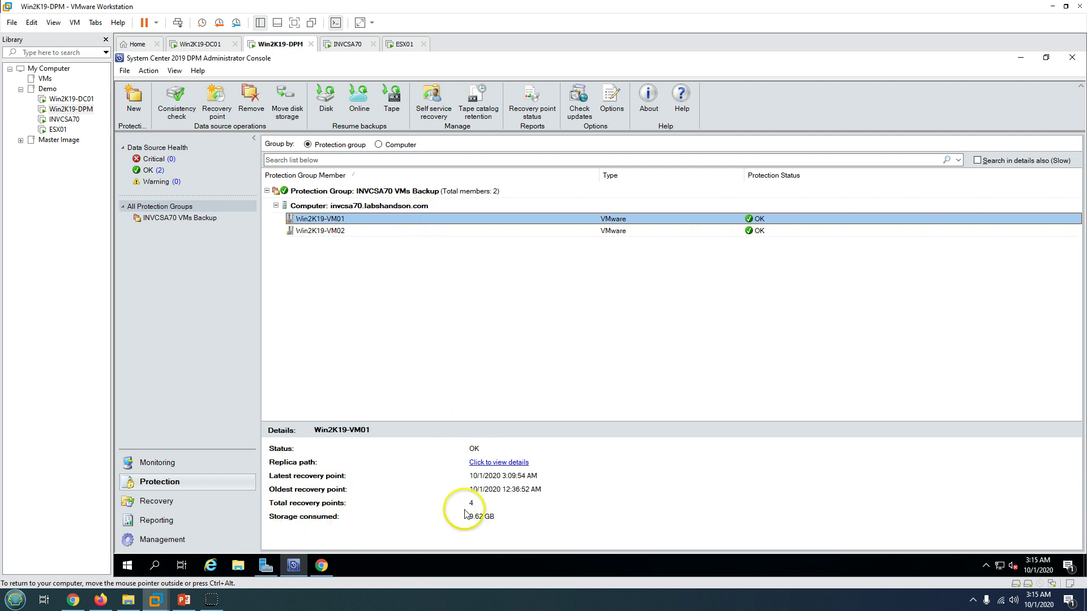
{"action": "left_click", "coordinate": [352, 231]}
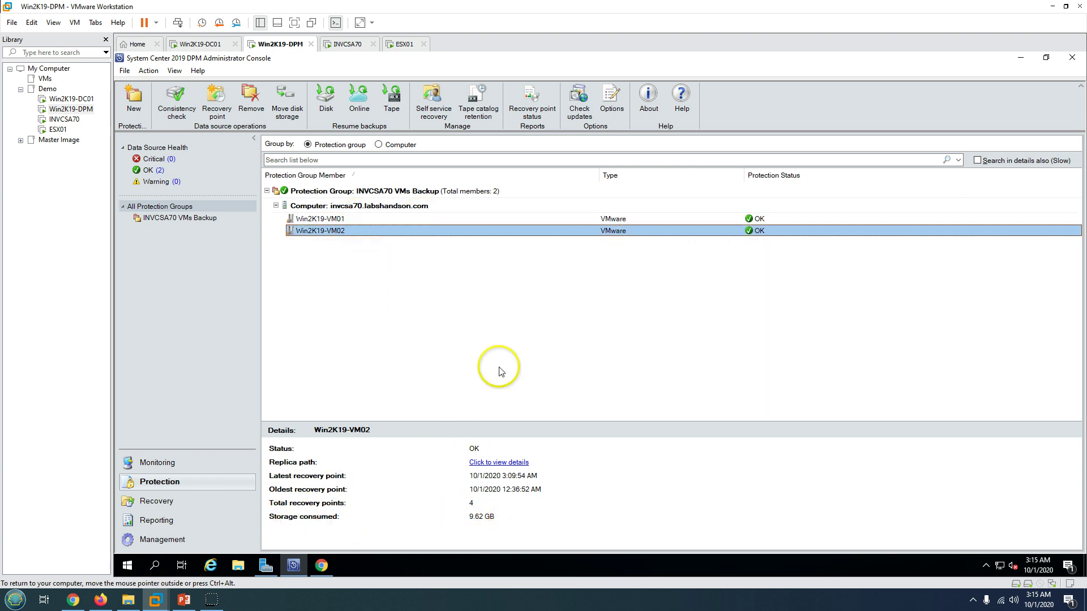
{"action": "left_click", "coordinate": [347, 219]}
{"action": "left_click", "coordinate": [346, 231]}
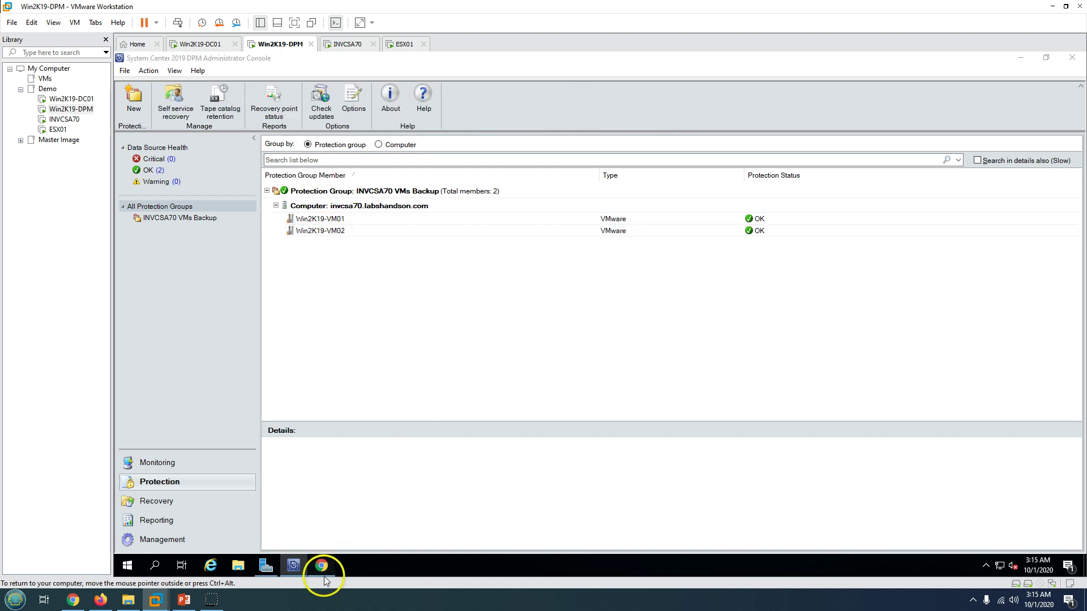
- In the vSphere Client, shut down the guest OS of Win2K19-VM01 and confirm the shutdown
{"action": "left_click", "coordinate": [320, 566]}
{"action": "left_click", "coordinate": [210, 213]}
{"action": "right_click", "coordinate": [210, 214]}
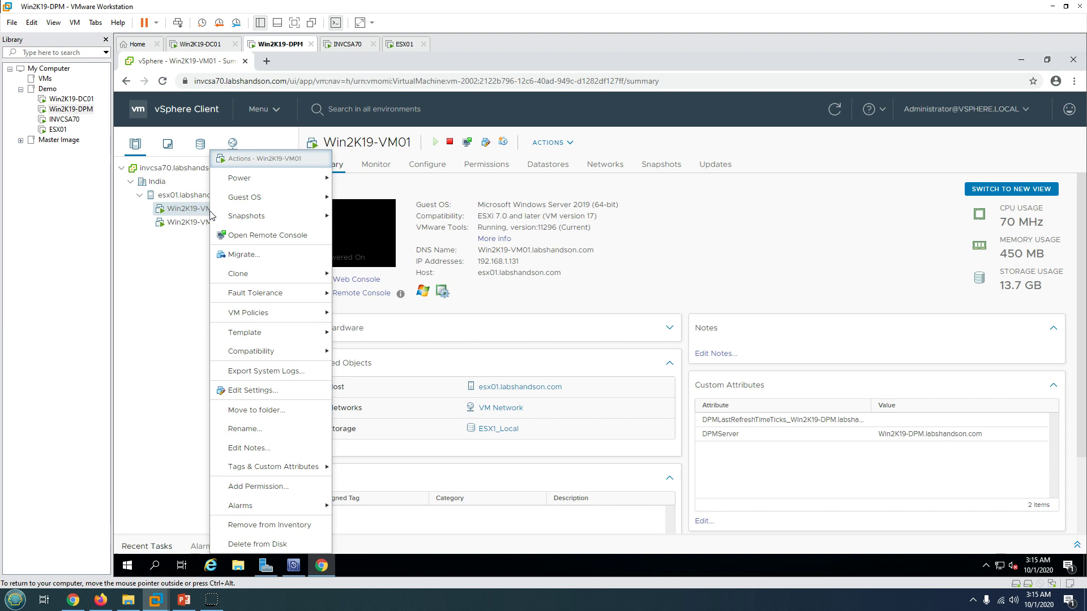
{"action": "mouse_move", "coordinate": [255, 179]}
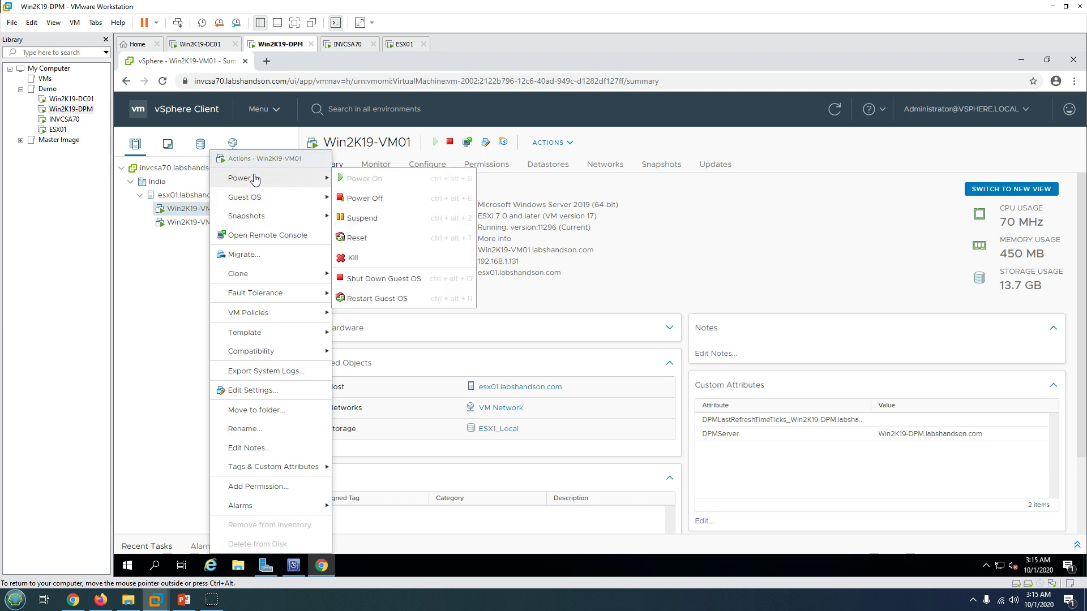
{"action": "left_click", "coordinate": [399, 278]}
{"action": "left_click", "coordinate": [724, 358]}
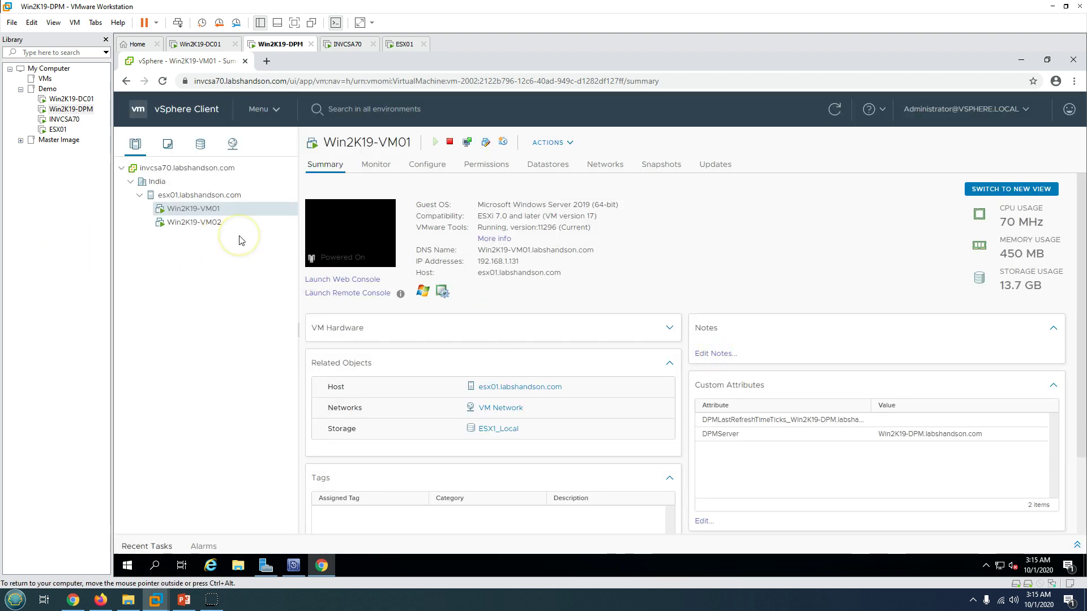
- Shut down the guest OS of Win2K19-VM02 and confirm the shutdown
{"action": "right_click", "coordinate": [208, 228]}
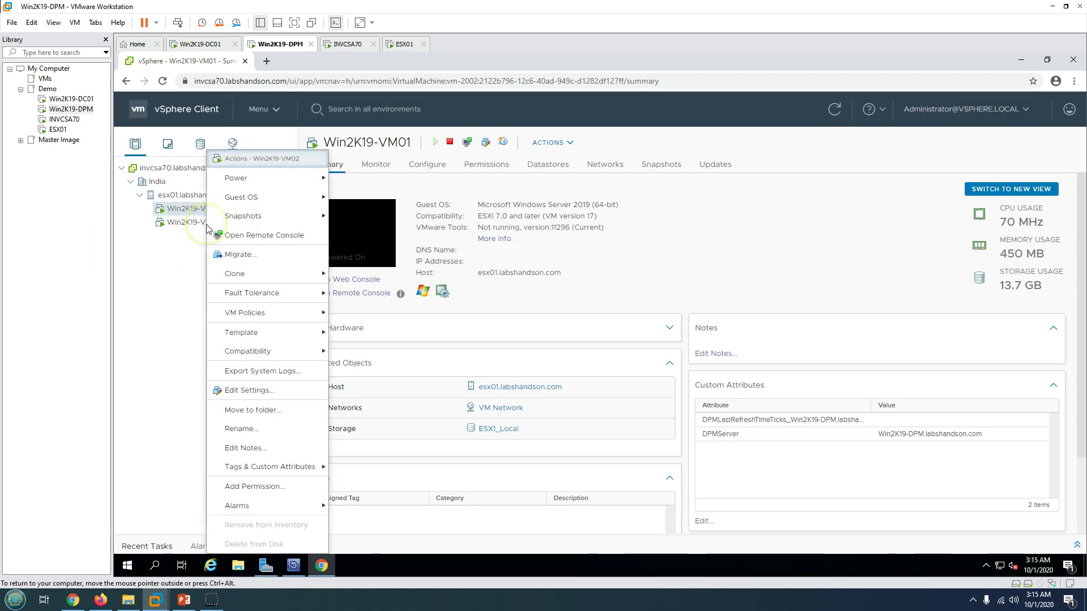
{"action": "left_click", "coordinate": [195, 222]}
{"action": "right_click", "coordinate": [206, 223]}
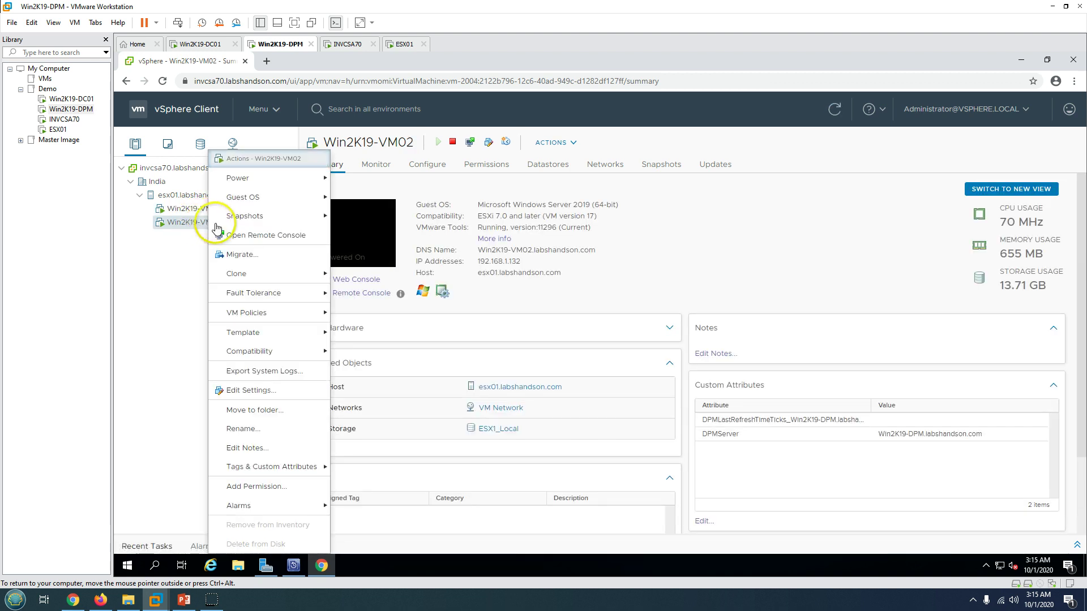
{"action": "mouse_move", "coordinate": [261, 178]}
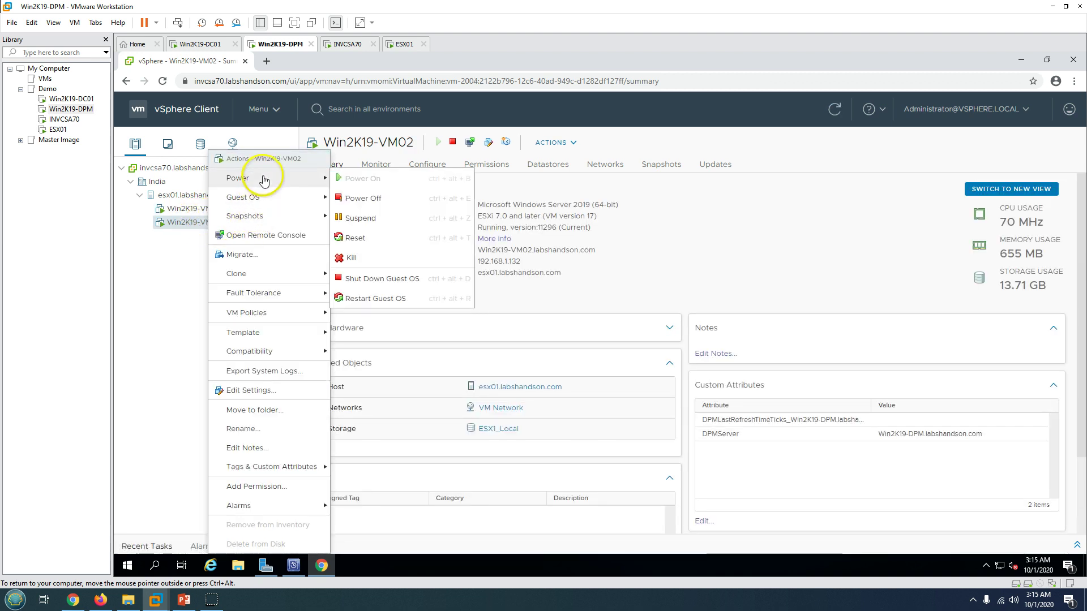
{"action": "left_click", "coordinate": [398, 278]}
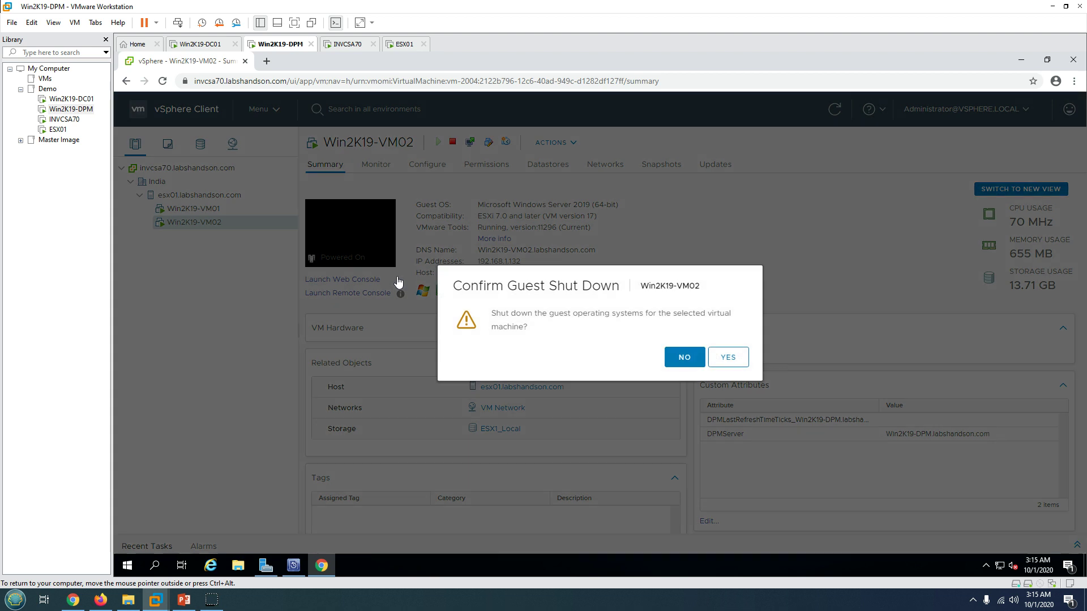
{"action": "left_click", "coordinate": [729, 358]}
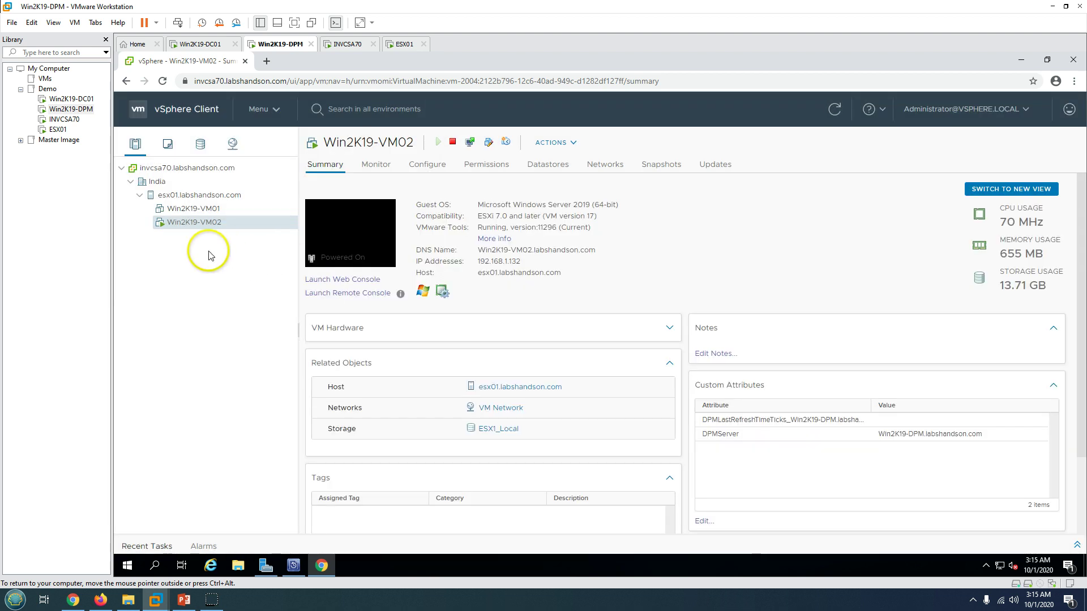
- Duplicate the browser tab showing Win2K19-VM01 and open the storage inventory in the copy, dismissing the licence banners
{"action": "left_click", "coordinate": [201, 211]}
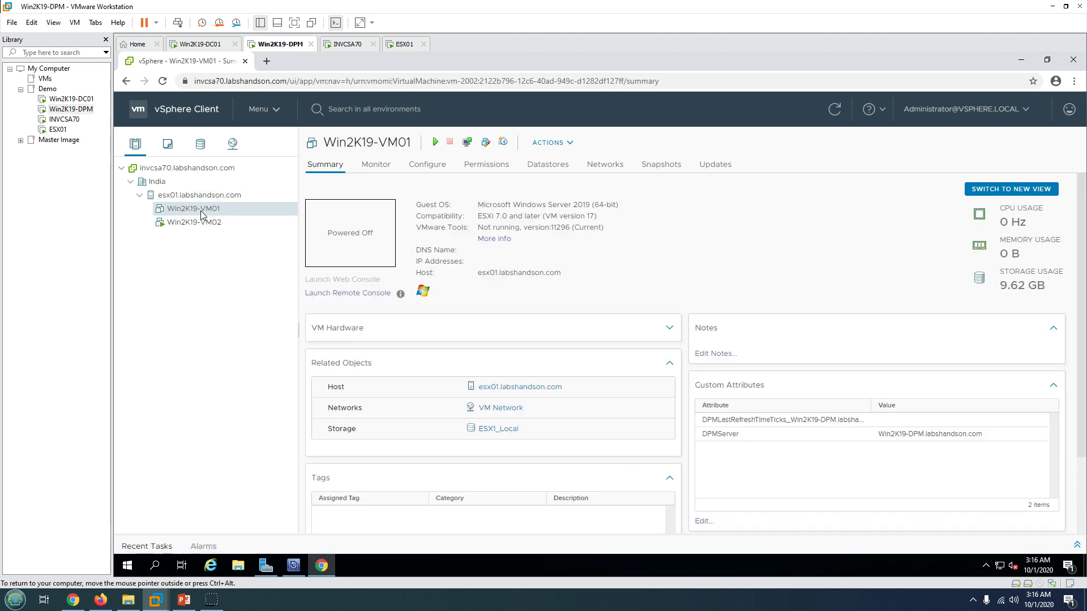
{"action": "right_click", "coordinate": [229, 62]}
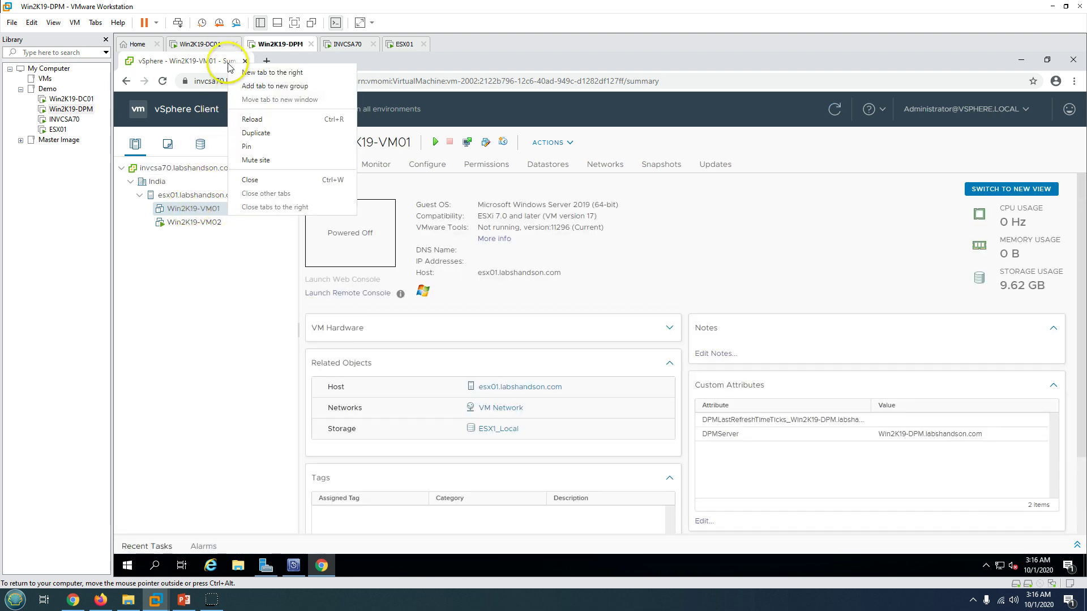
{"action": "left_click", "coordinate": [268, 133]}
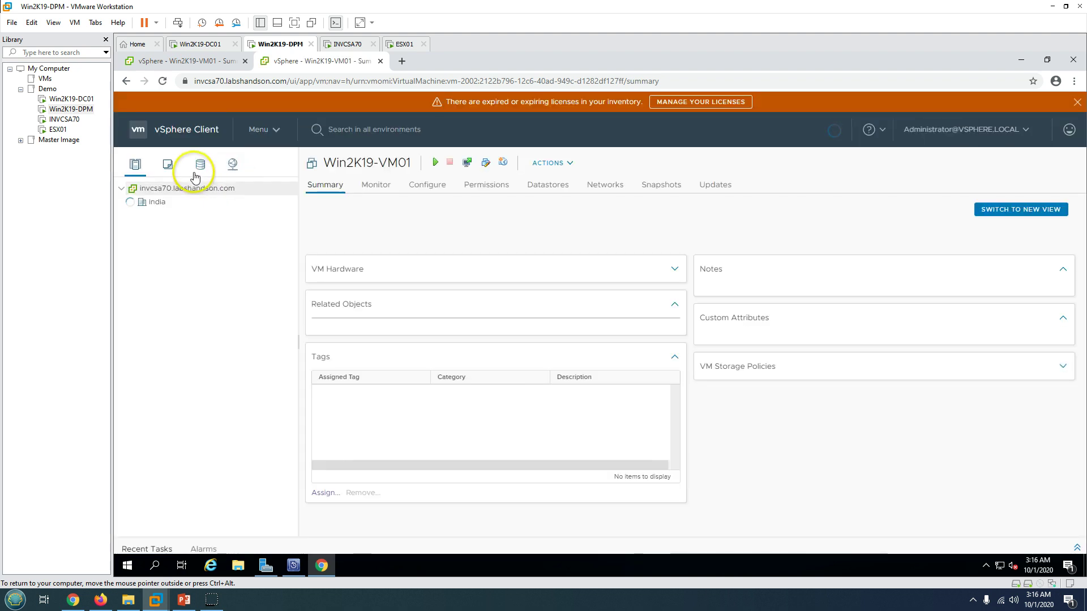
{"action": "left_click", "coordinate": [1076, 102]}
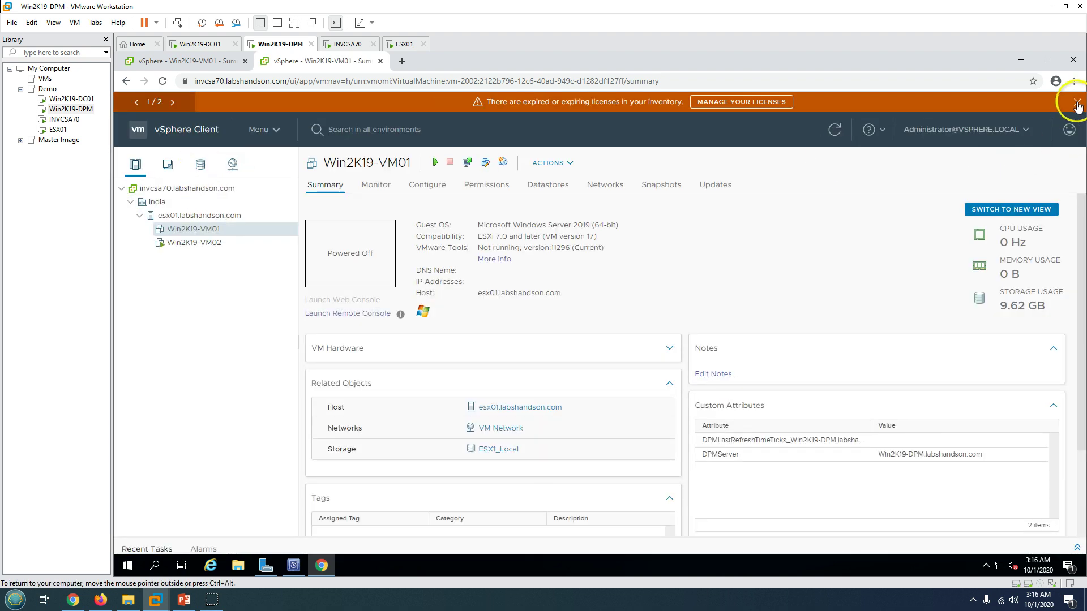
{"action": "left_click", "coordinate": [198, 163]}
{"action": "left_click", "coordinate": [1076, 102]}
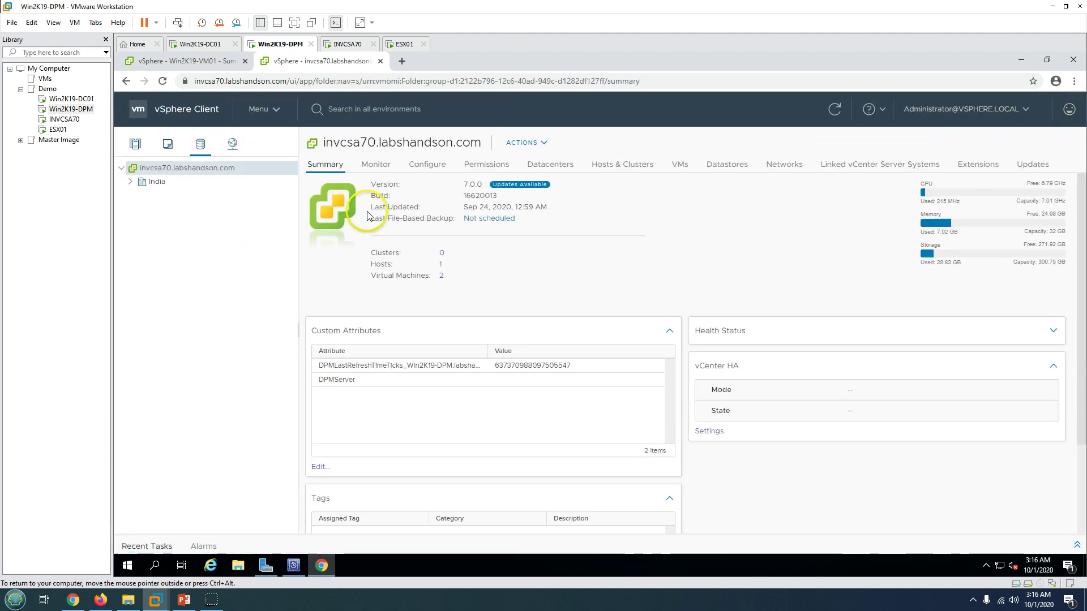
- Browse the files of datastore ESX1_Local under India and list the contents of the Win2K19-VM01 folder
{"action": "left_click", "coordinate": [129, 182]}
{"action": "left_click", "coordinate": [154, 195]}
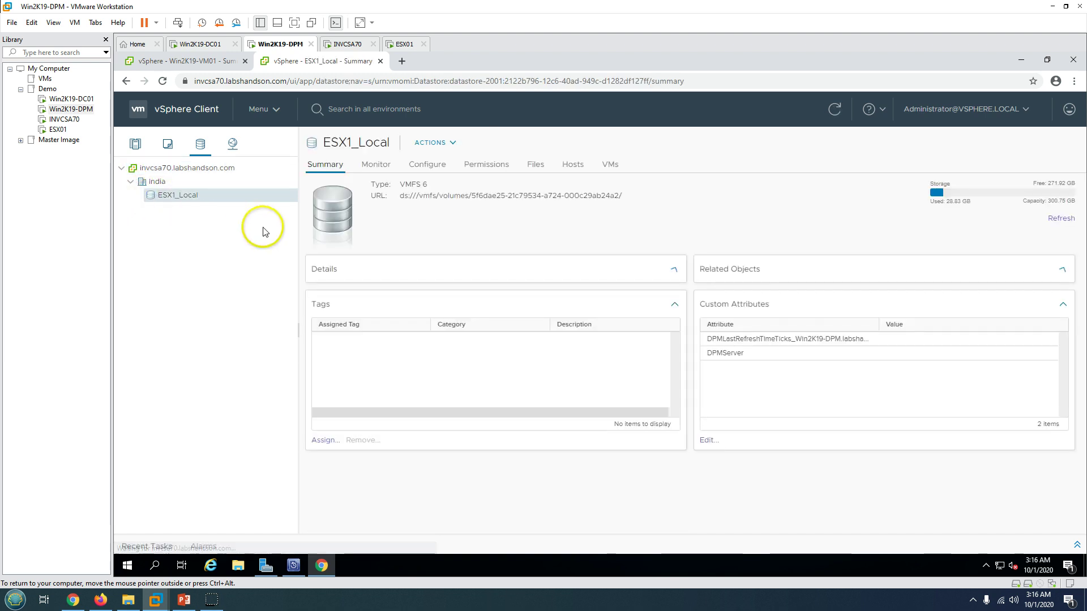
{"action": "left_click", "coordinate": [535, 164]}
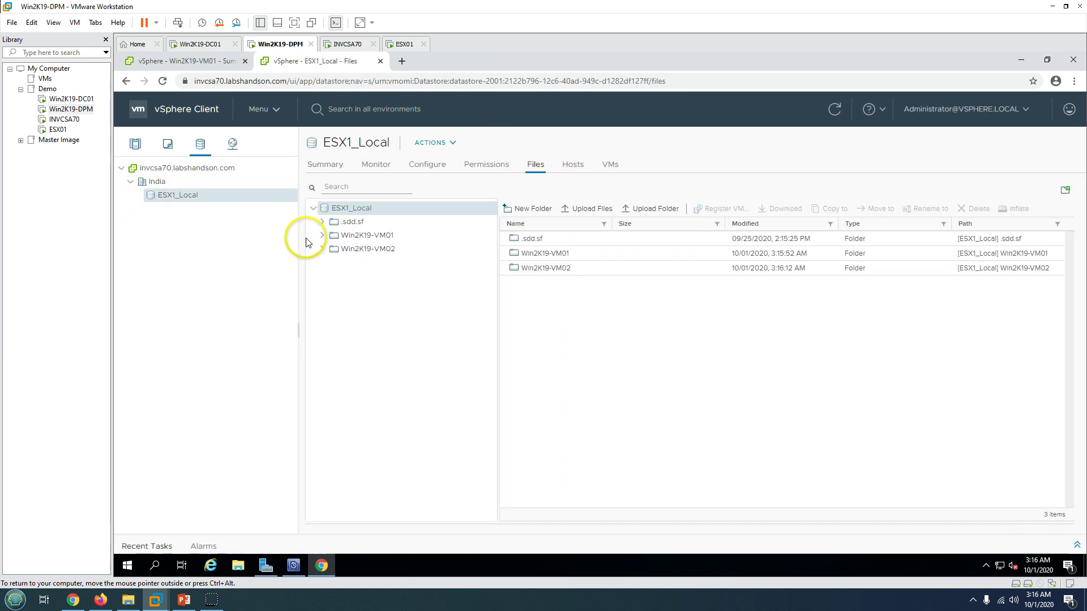
{"action": "left_click", "coordinate": [367, 235]}
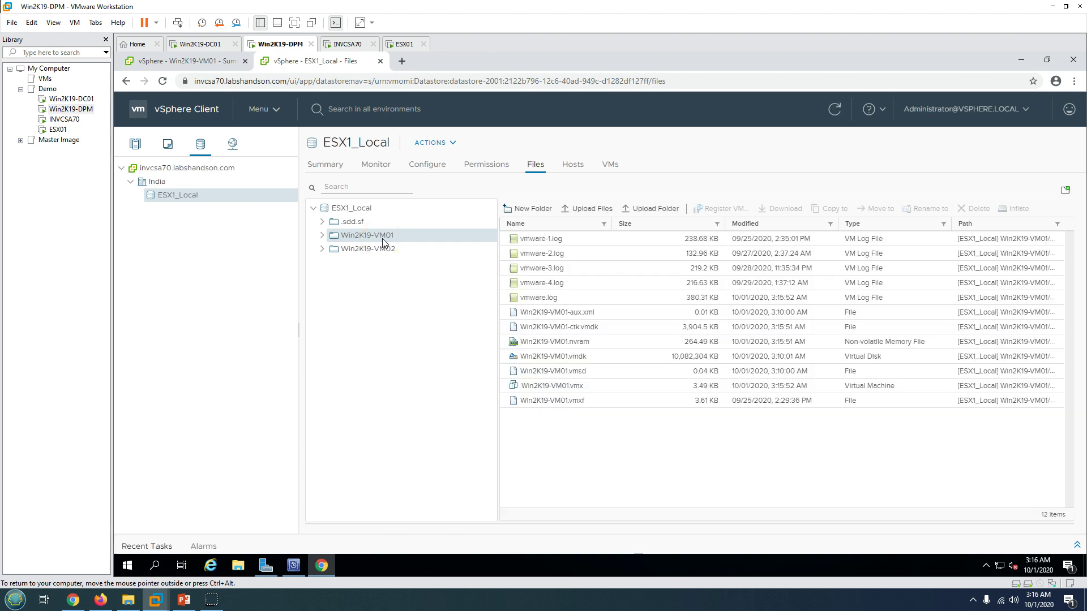
- Remove the powered-off Win2K19-VM01 from the vSphere inventory in the original tab and confirm the removal
{"action": "left_click", "coordinate": [206, 61]}
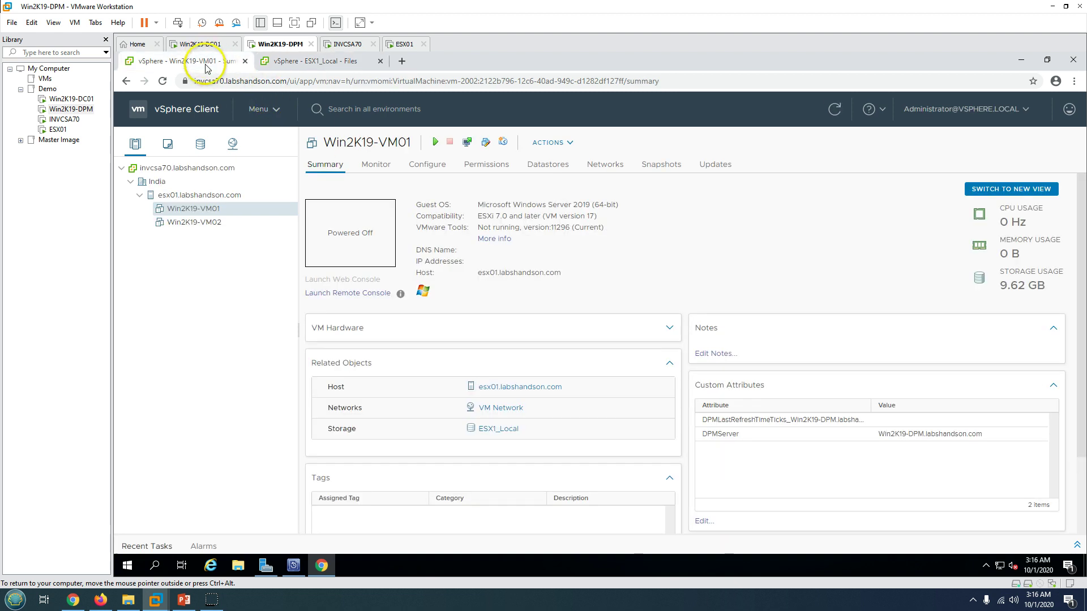
{"action": "right_click", "coordinate": [208, 210]}
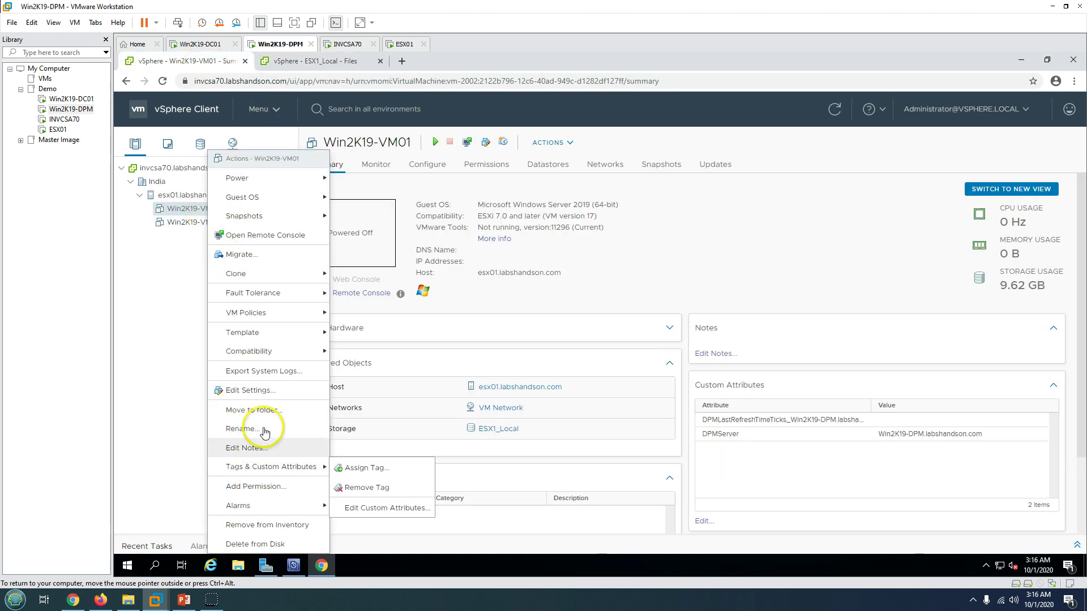
{"action": "left_click", "coordinate": [278, 527]}
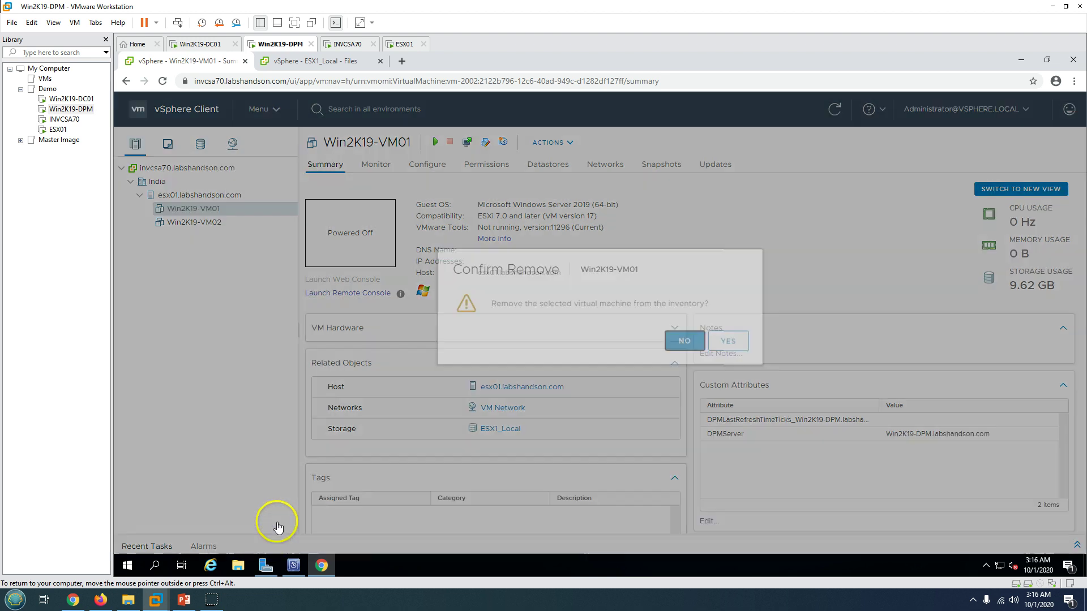
{"action": "left_click", "coordinate": [722, 358]}
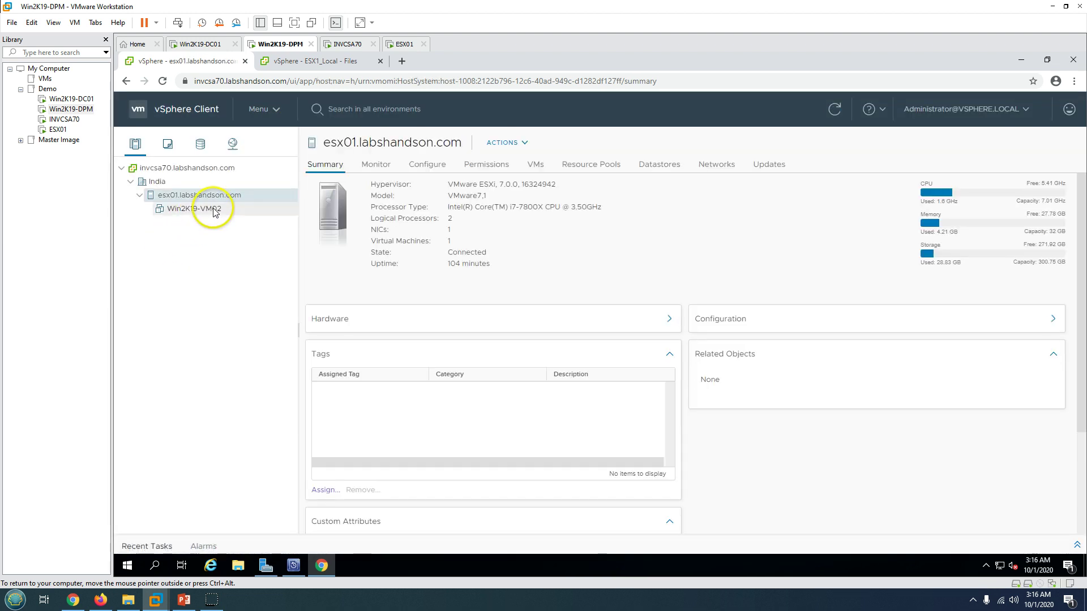
- Return to the ESX1_Local datastore files and check the Win2K19-VM01 folder's contents and available actions
{"action": "left_click", "coordinate": [312, 63]}
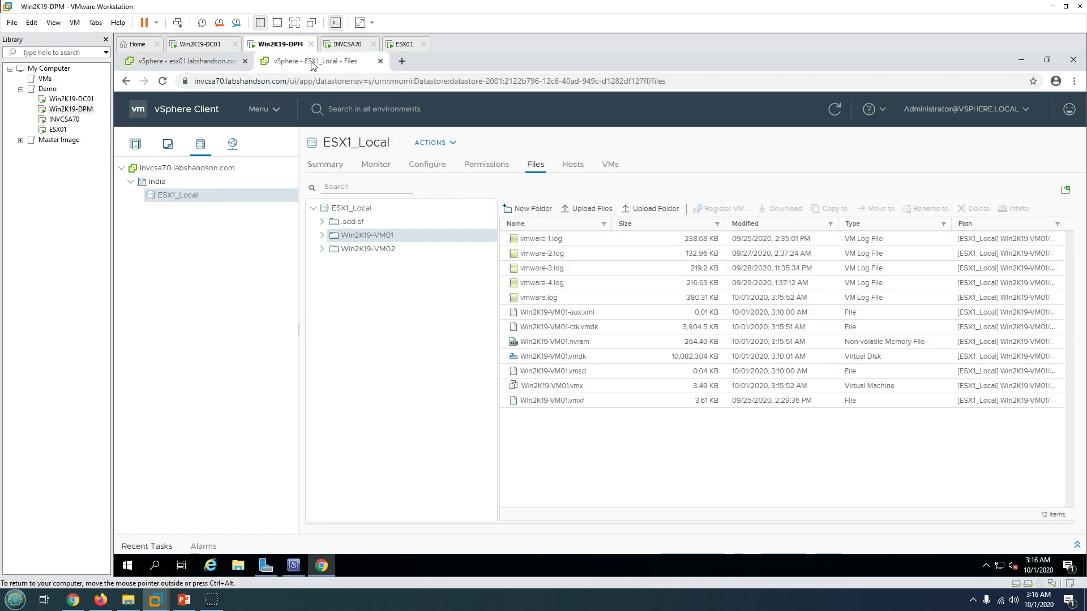
{"action": "right_click", "coordinate": [380, 237]}
{"action": "left_click", "coordinate": [335, 222]}
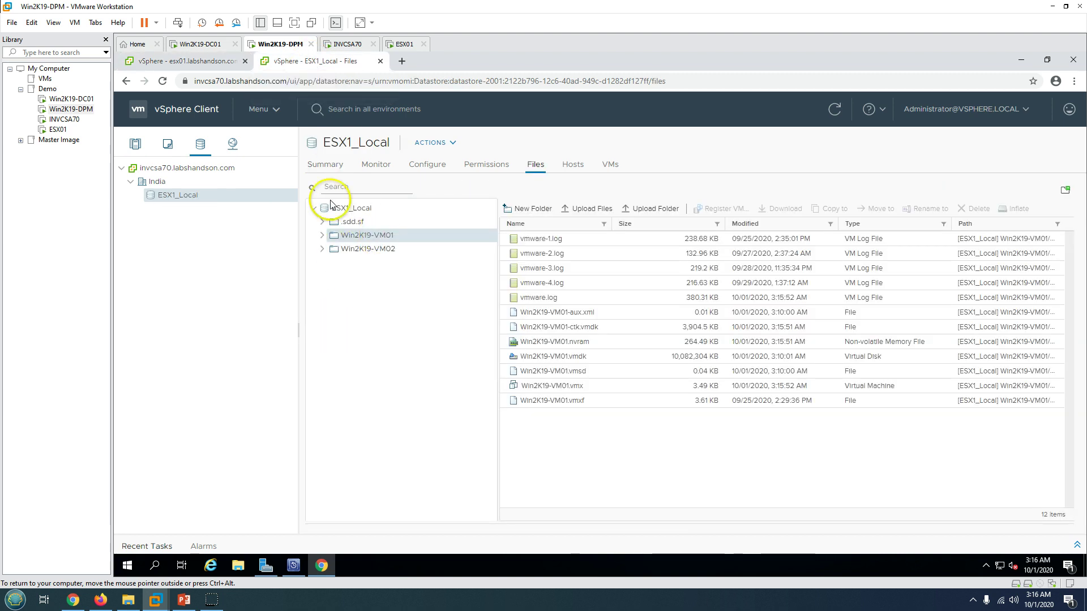
{"action": "left_click", "coordinate": [350, 209]}
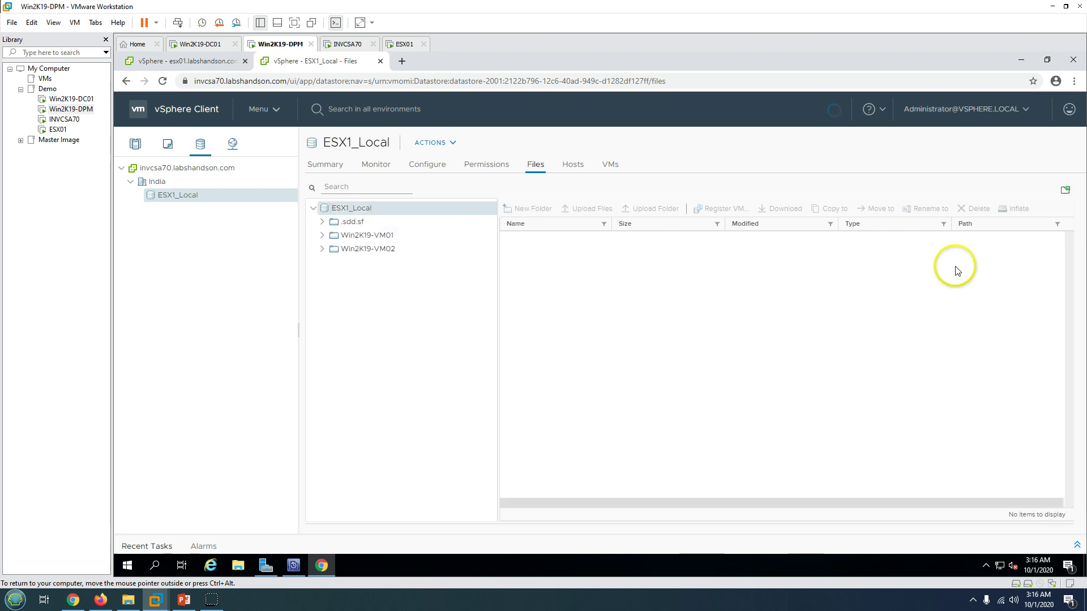
{"action": "left_click", "coordinate": [374, 237]}
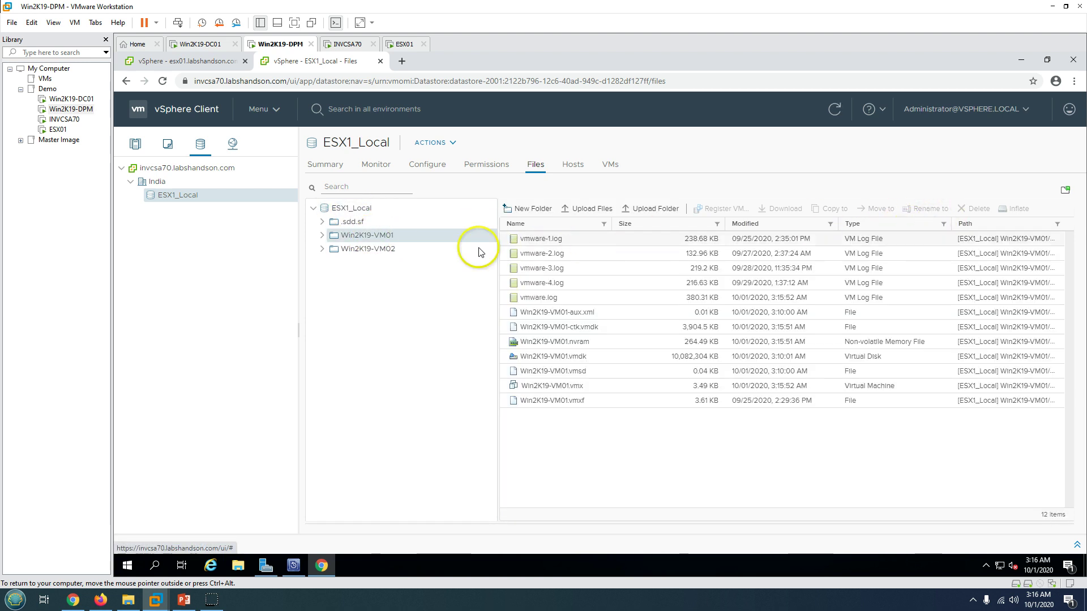
{"action": "right_click", "coordinate": [390, 238]}
{"action": "left_click", "coordinate": [376, 254]}
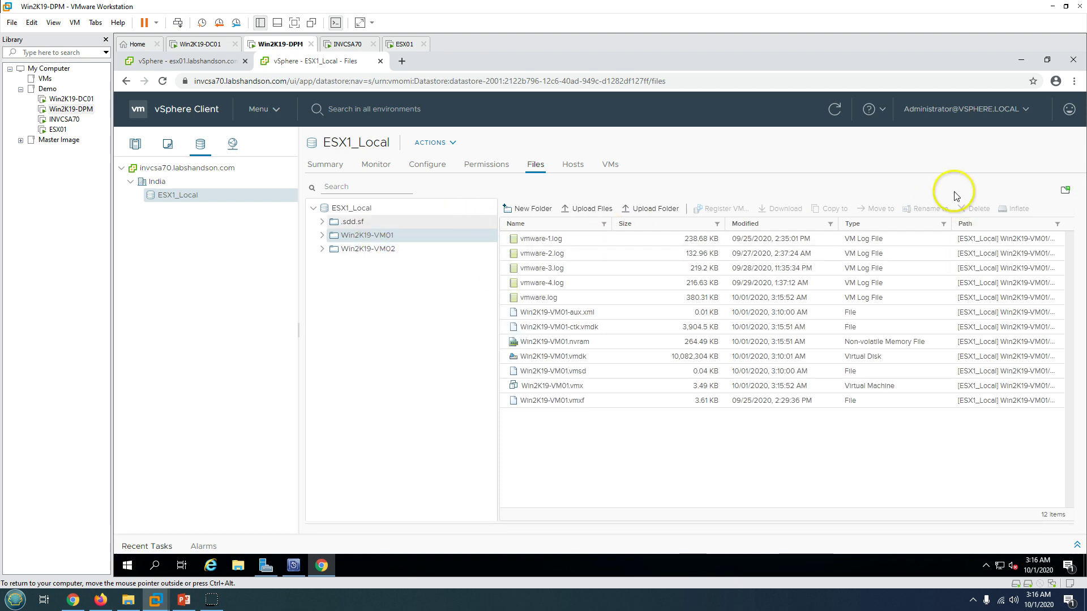
{"action": "left_click", "coordinate": [311, 169]}
{"action": "left_click", "coordinate": [531, 169]}
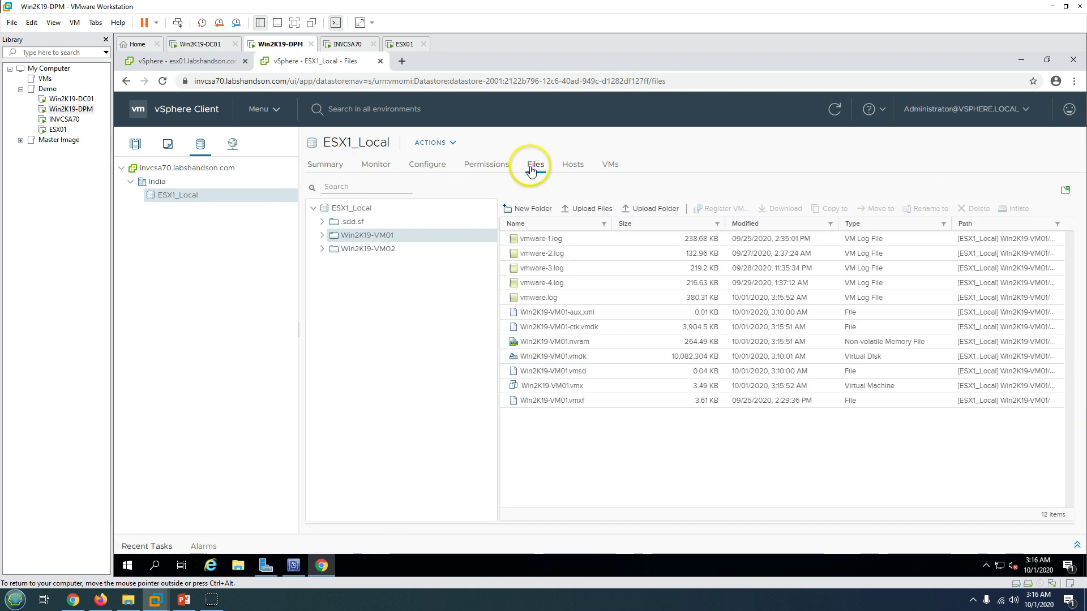
- Rename the Win2K19-VM01 folder at the root of ESX1_Local to Win2K19-VM01-BadVM and list its files
{"action": "left_click", "coordinate": [351, 208]}
{"action": "left_click", "coordinate": [352, 276]}
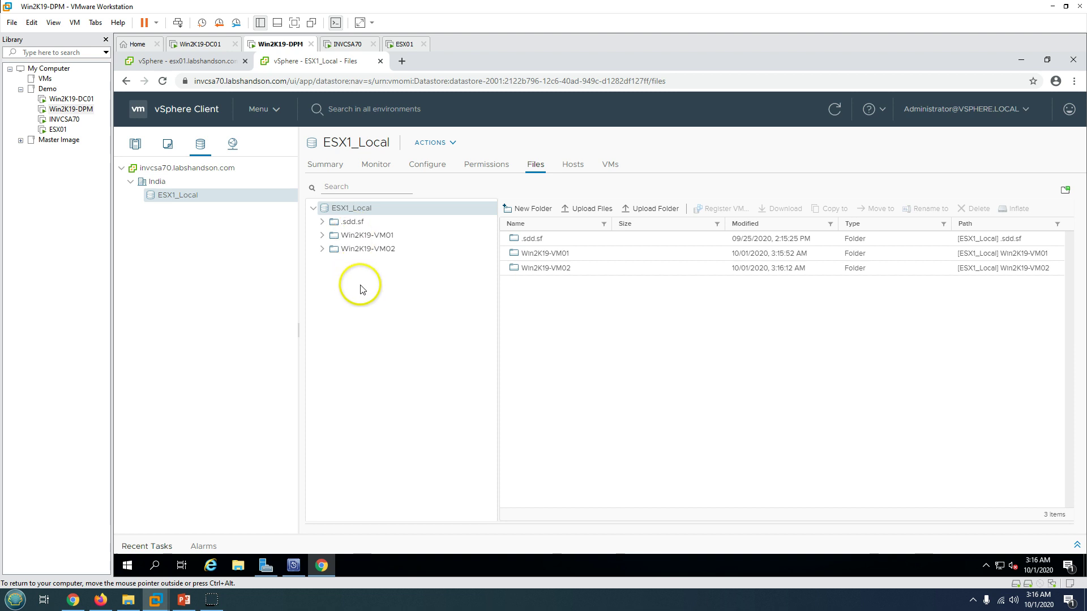
{"action": "left_click", "coordinate": [532, 258]}
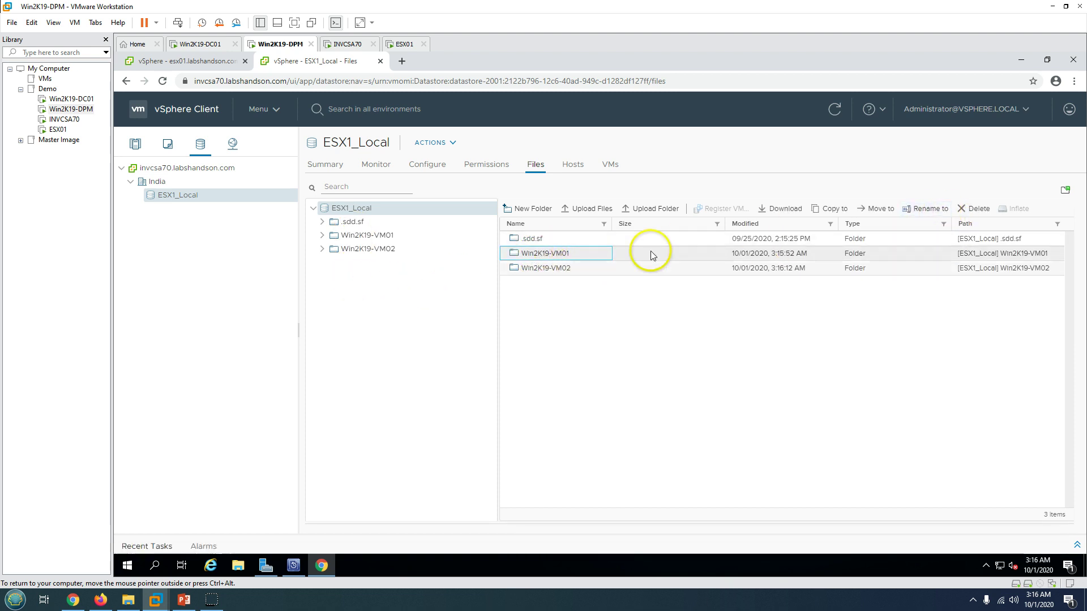
{"action": "left_click", "coordinate": [925, 208]}
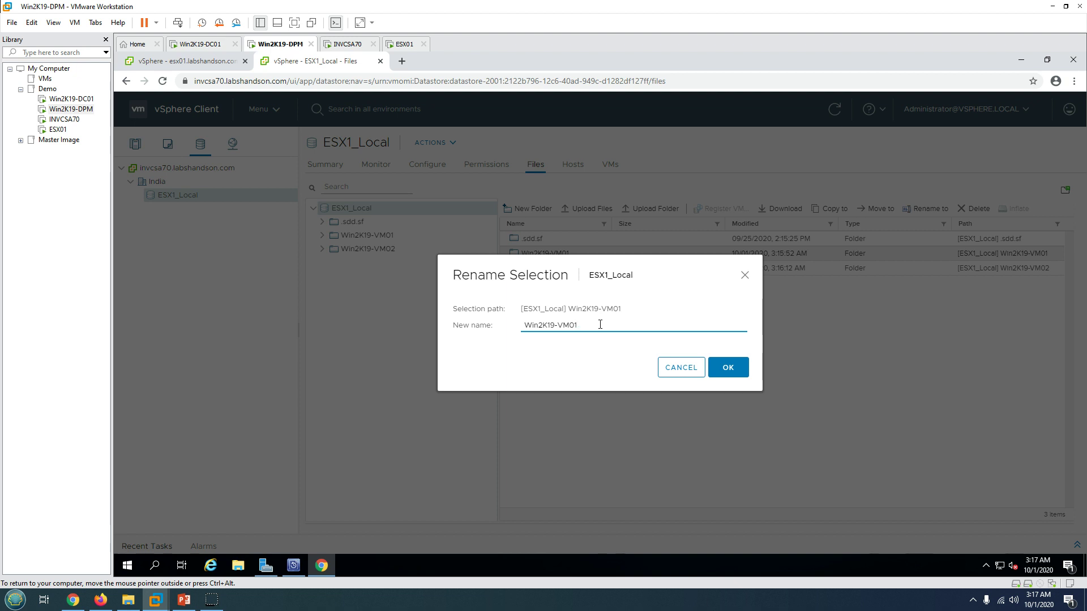
{"action": "left_click", "coordinate": [195, 62]}
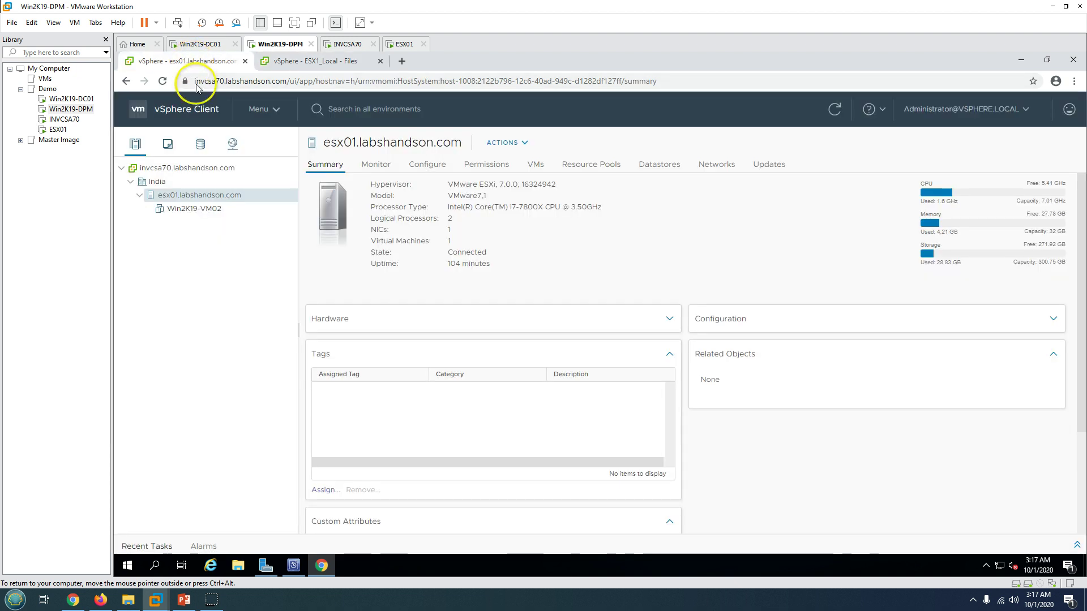
{"action": "left_click", "coordinate": [300, 60]}
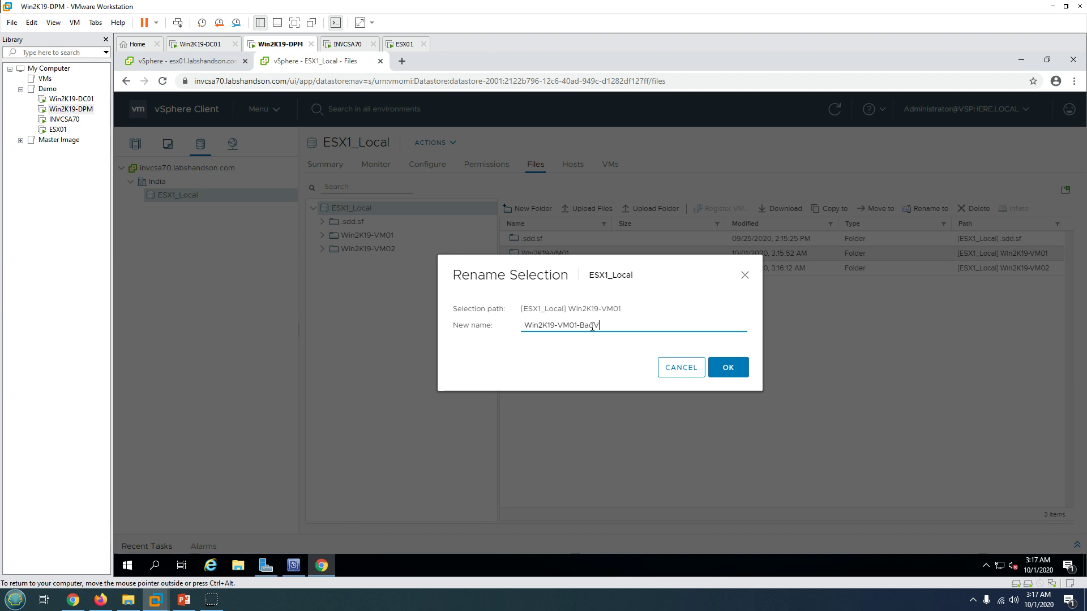
{"action": "left_click", "coordinate": [728, 369]}
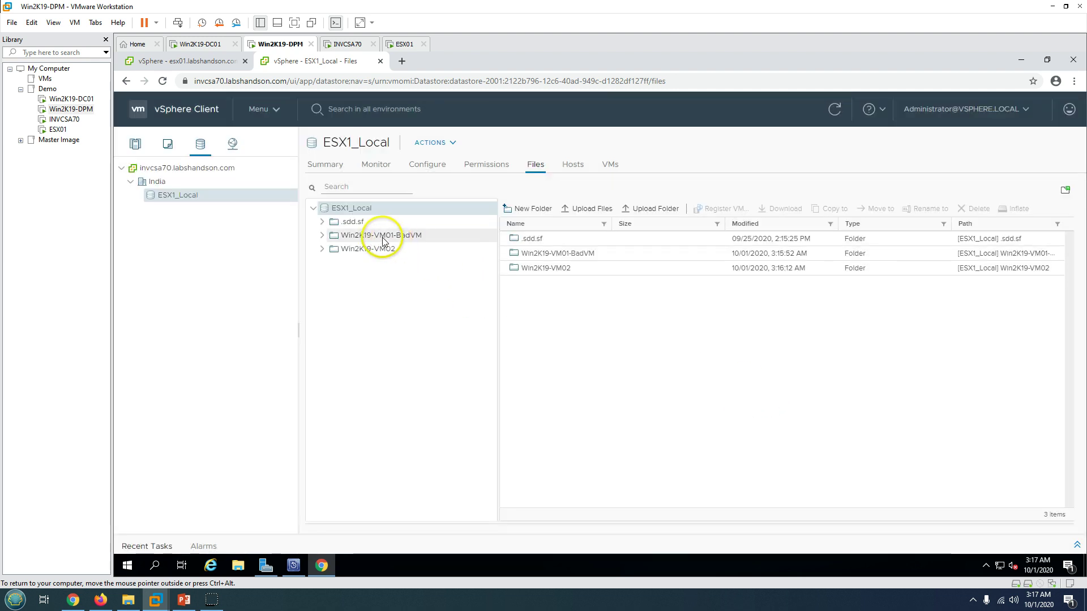
{"action": "left_click", "coordinate": [385, 236]}
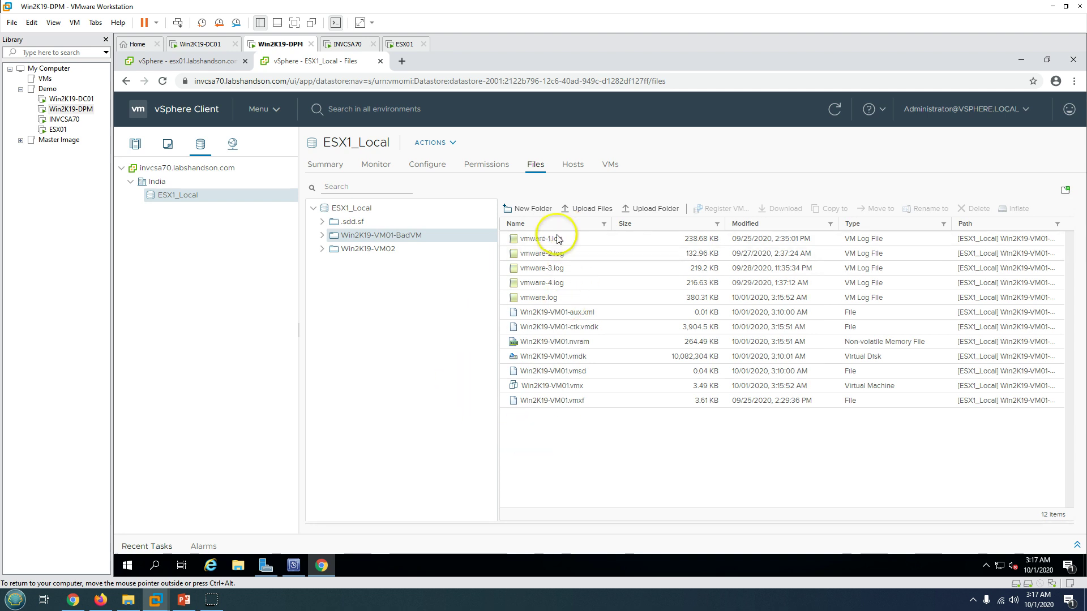
- Switch to the DPM Administrator Console and show the protection details of Win2K19-VM01
{"action": "left_click", "coordinate": [190, 61]}
{"action": "left_click", "coordinate": [293, 566]}
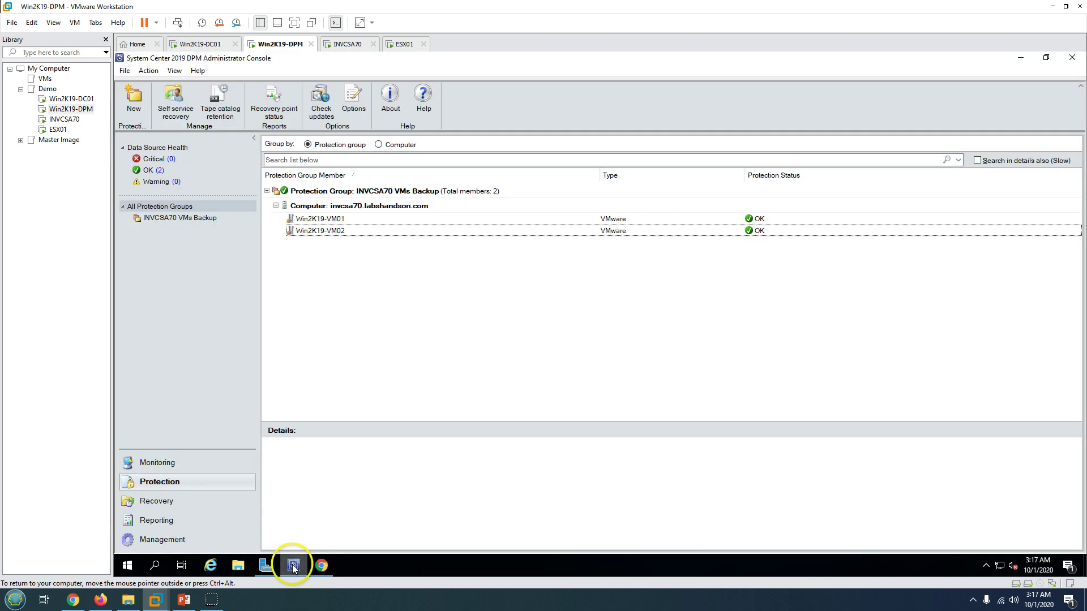
{"action": "left_click", "coordinate": [334, 219]}
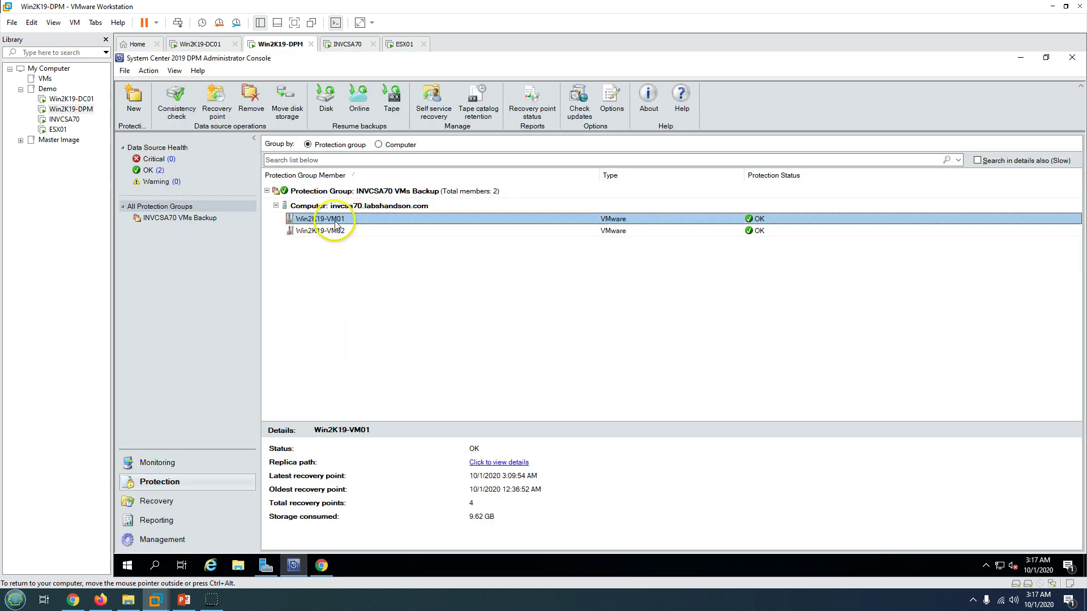
- Open the recovery view and expand VMware Servers and invcsa70.labshandson.com down to the India datacenter
{"action": "left_click", "coordinate": [167, 501]}
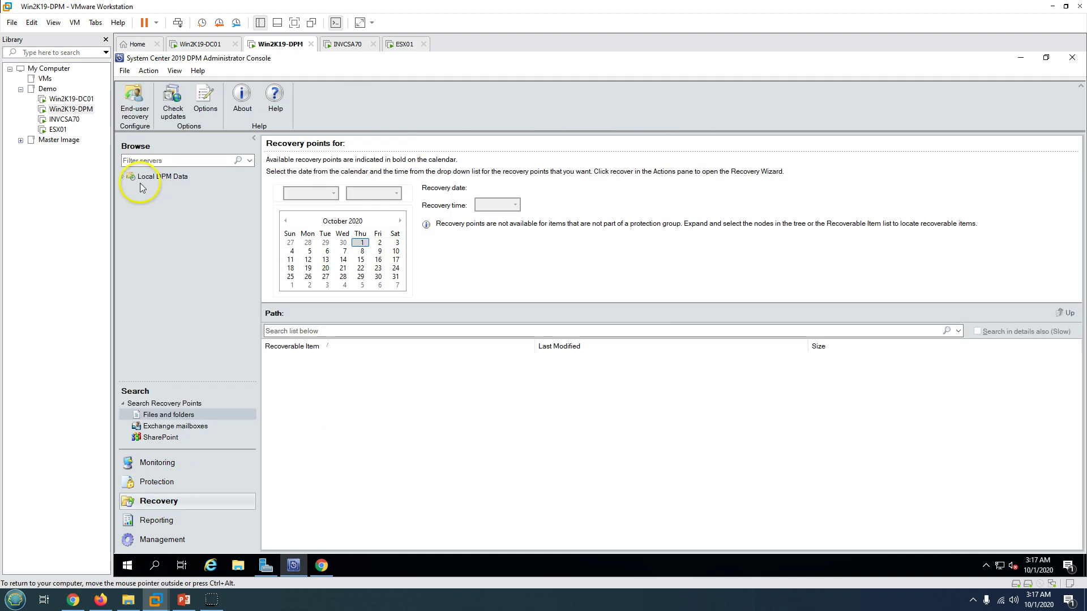
{"action": "left_click", "coordinate": [163, 191]}
{"action": "left_click", "coordinate": [136, 199]}
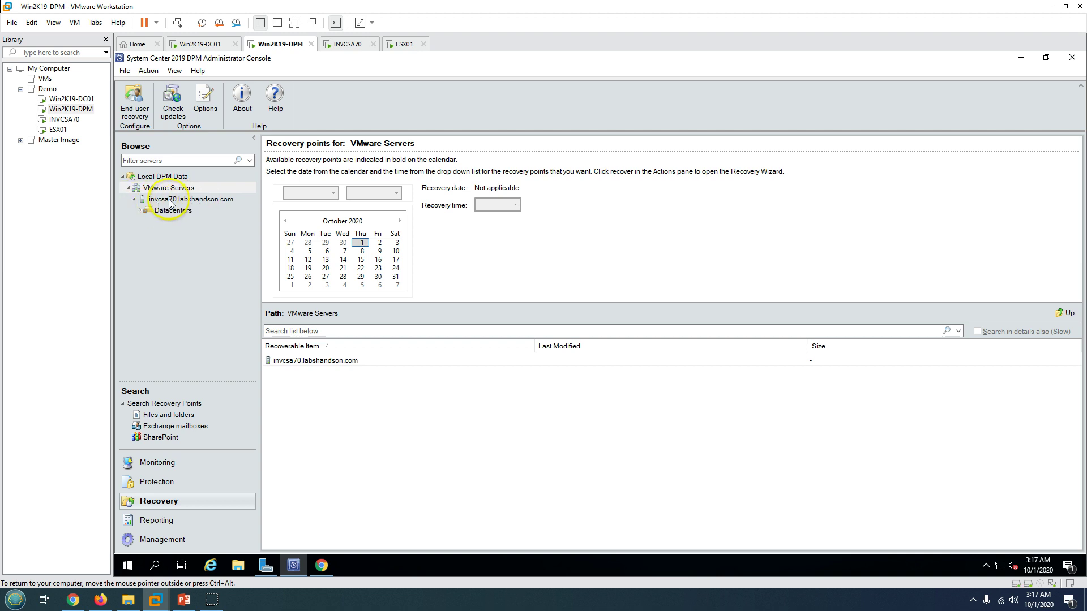
{"action": "left_click", "coordinate": [148, 222]}
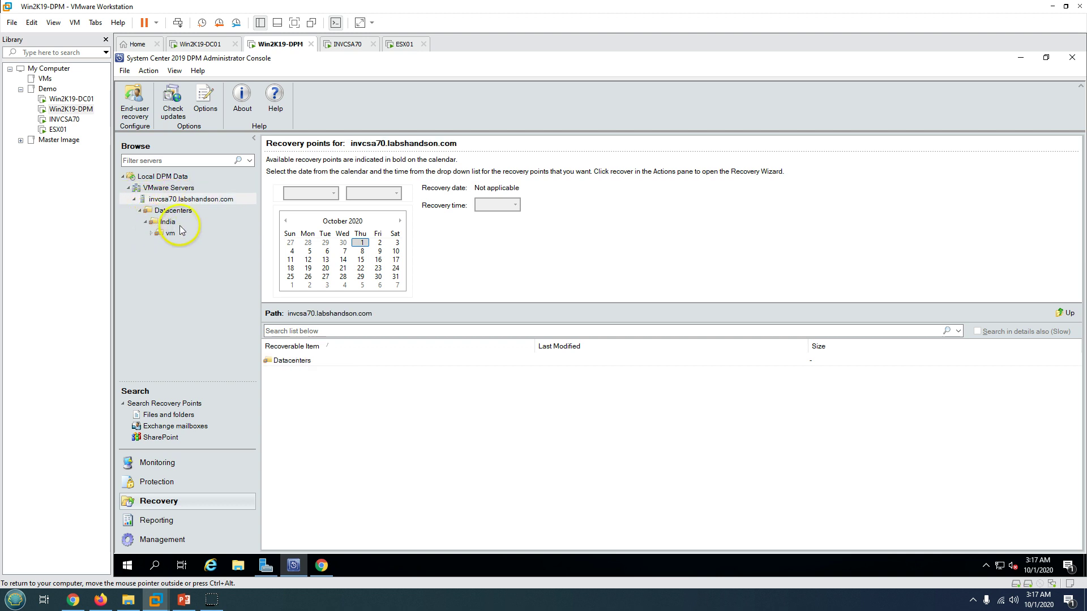
- Check the Prod VMs folder under India in the vSphere Client's VM and template inventory and return to the DPM console
{"action": "left_click", "coordinate": [315, 565]}
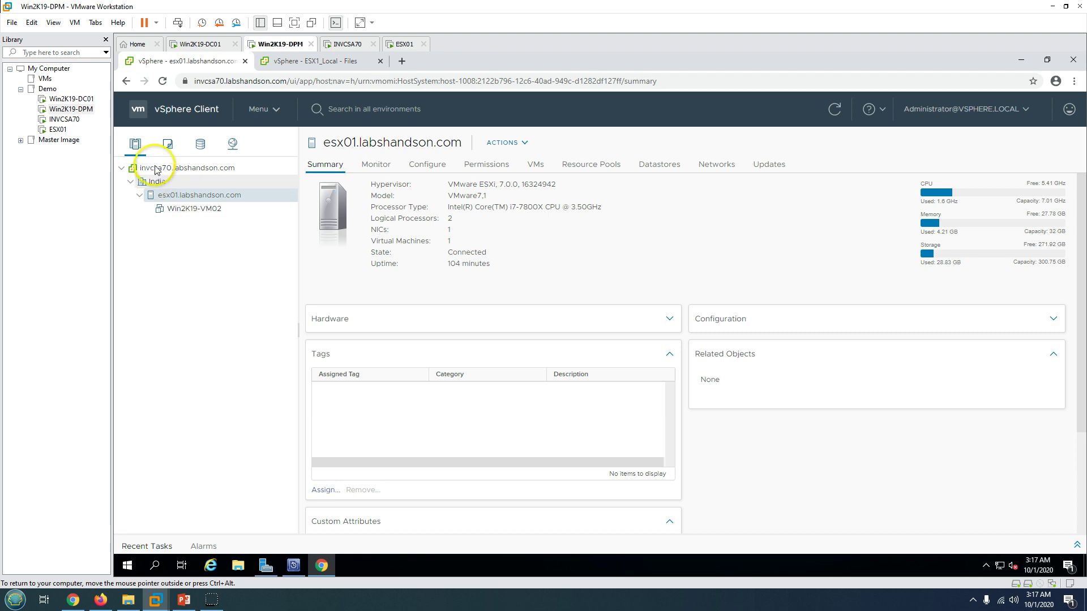
{"action": "left_click", "coordinate": [167, 144]}
{"action": "left_click", "coordinate": [152, 182]}
{"action": "left_click", "coordinate": [170, 196]}
{"action": "left_click", "coordinate": [304, 564]}
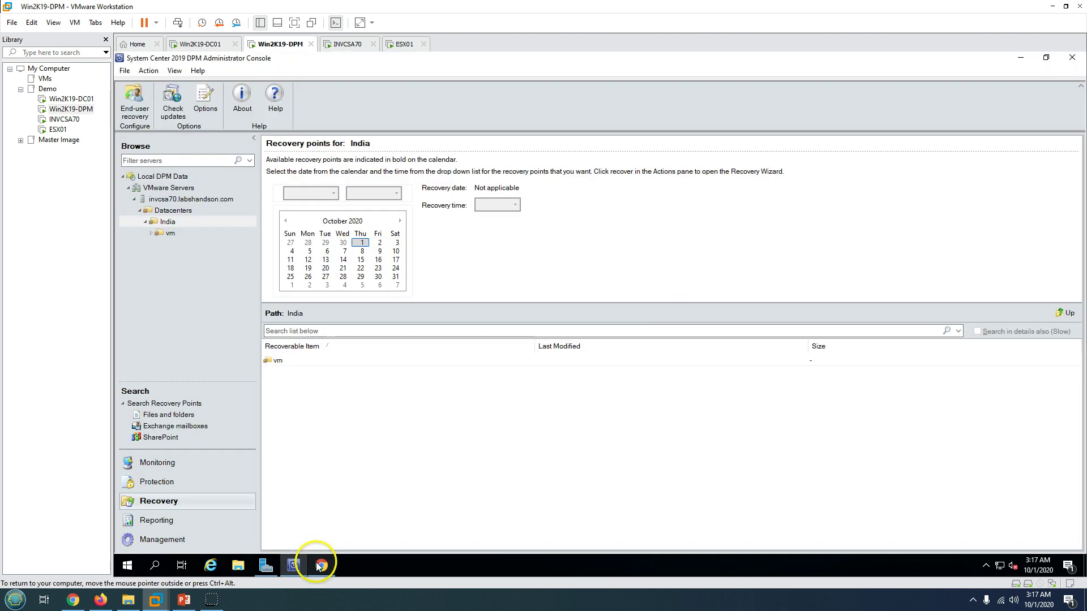
- Expand the vm folder to Prod VMs, select Win2K19-VM01 and check its available recovery times
{"action": "left_click", "coordinate": [151, 234]}
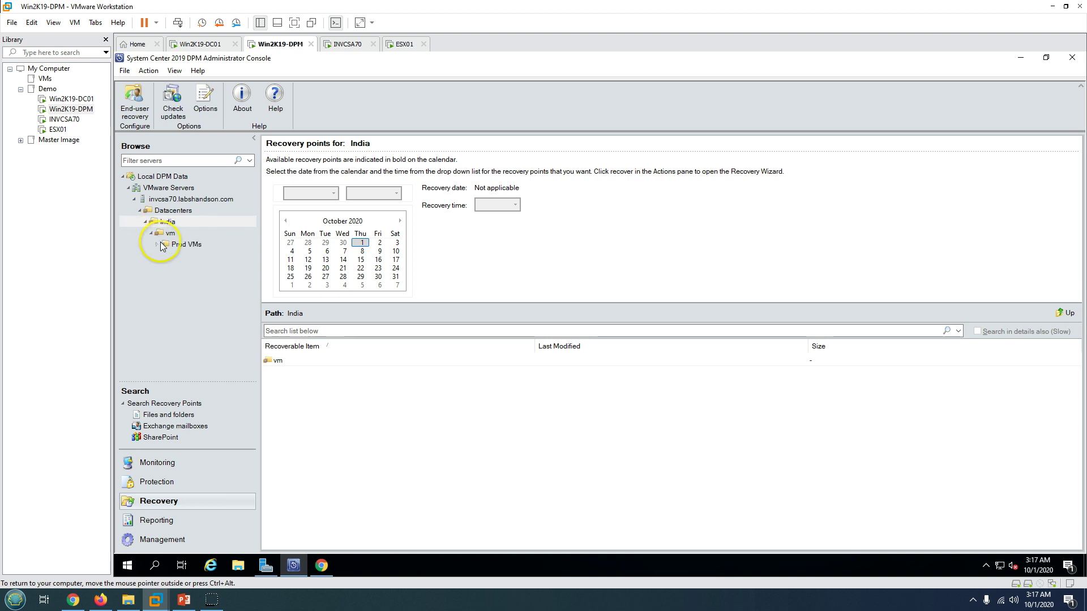
{"action": "left_click", "coordinate": [189, 246]}
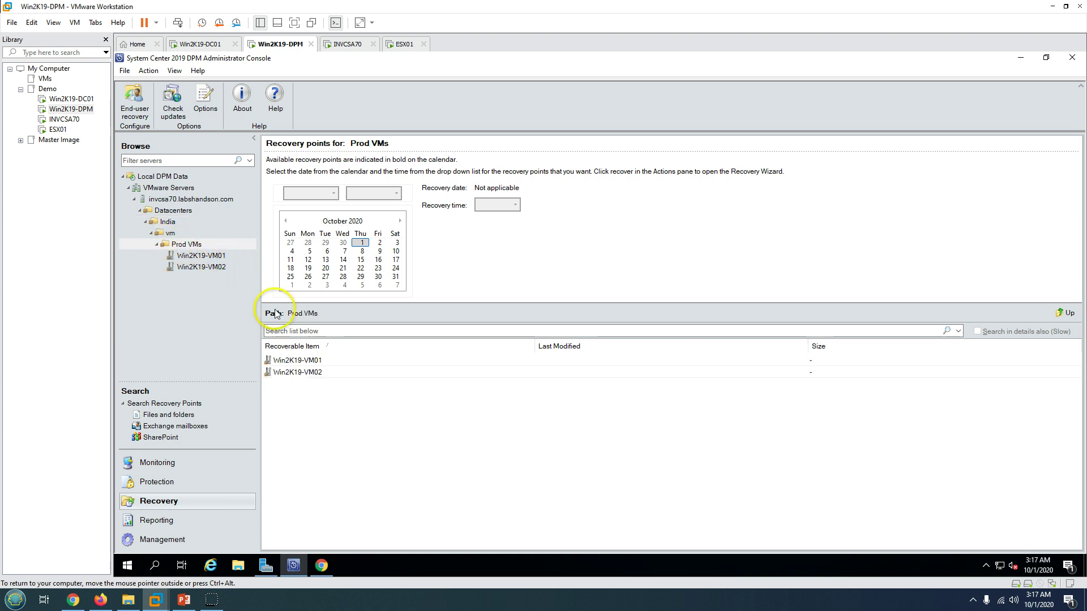
{"action": "left_click", "coordinate": [313, 362]}
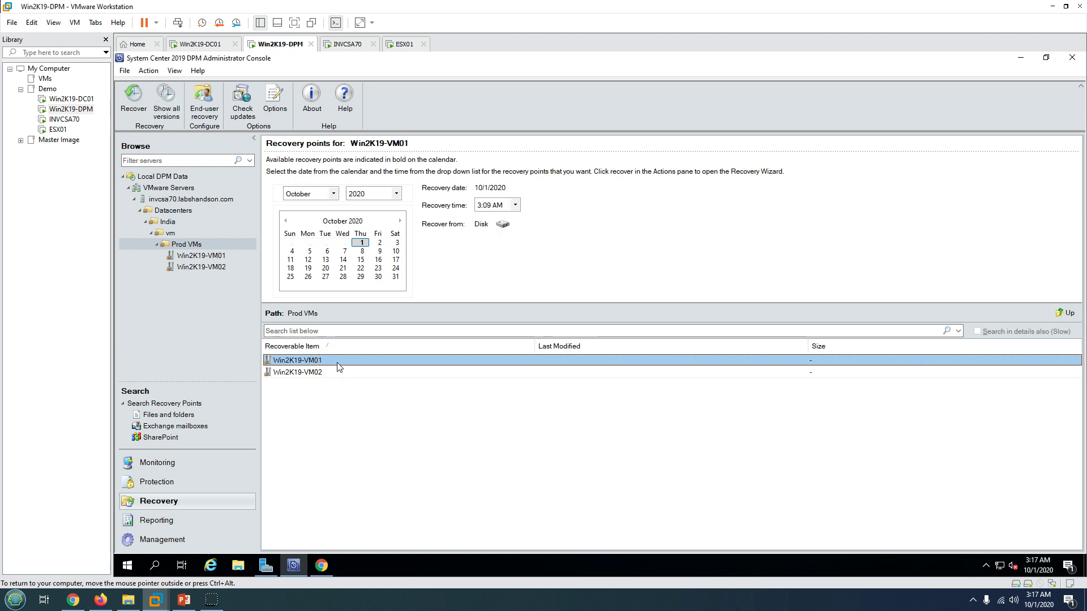
{"action": "left_click", "coordinate": [514, 205]}
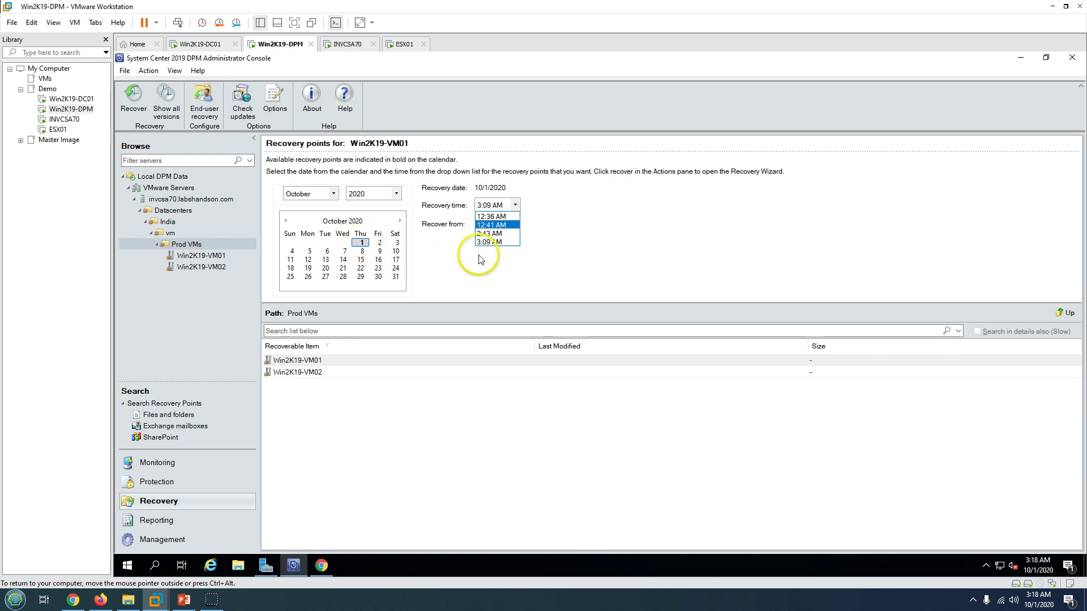
{"action": "left_click", "coordinate": [333, 363]}
- List all recovery points of Win2K19-VM01 with full timestamps and start recovering the one from 10/1/2020 3:09:54 AM
{"action": "right_click", "coordinate": [317, 361]}
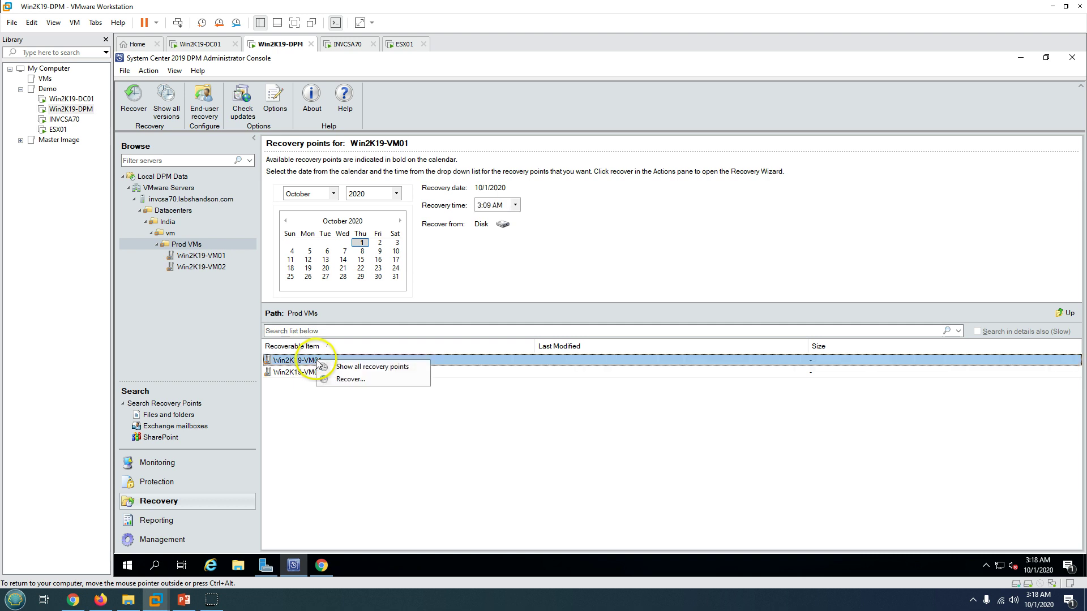
{"action": "left_click", "coordinate": [373, 367]}
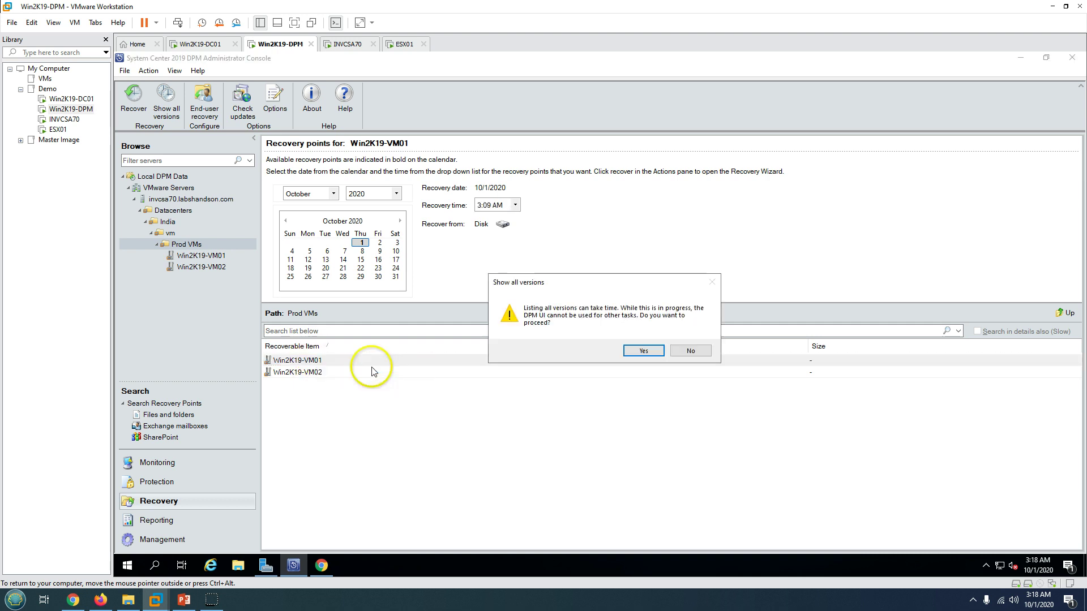
{"action": "left_click", "coordinate": [654, 352]}
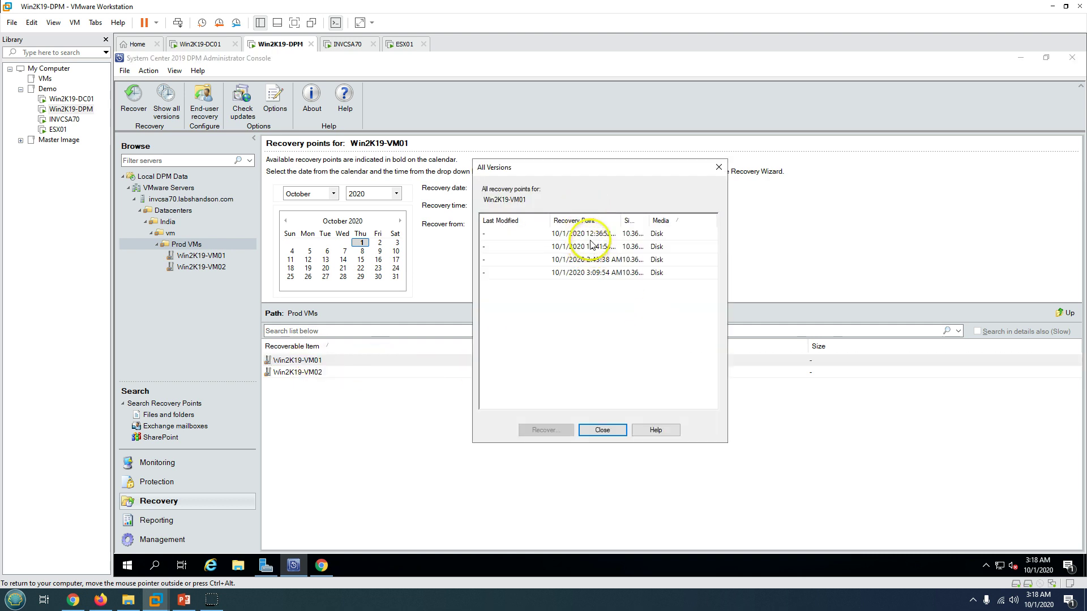
{"action": "left_click", "coordinate": [591, 235]}
{"action": "double_click", "coordinate": [650, 220]}
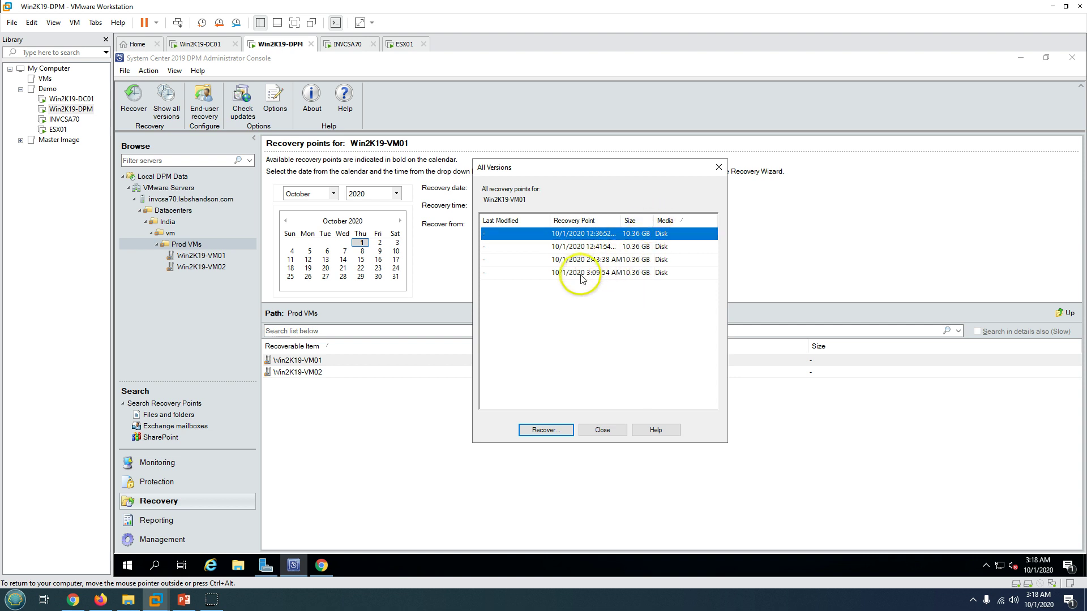
{"action": "left_click_drag", "start_coordinate": [621, 220], "coordinate": [626, 220]}
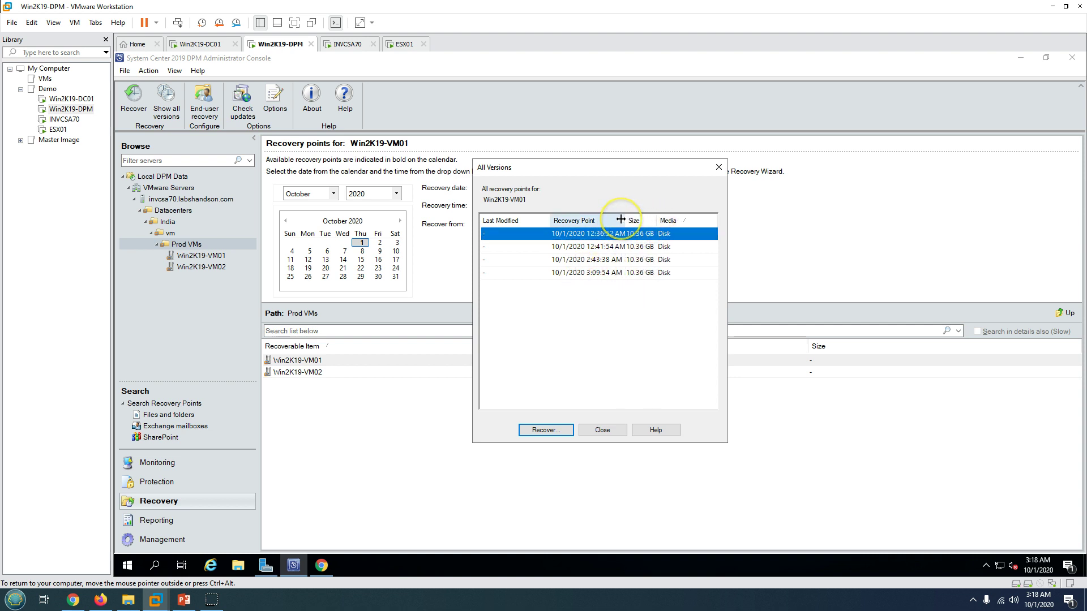
{"action": "left_click", "coordinate": [583, 274]}
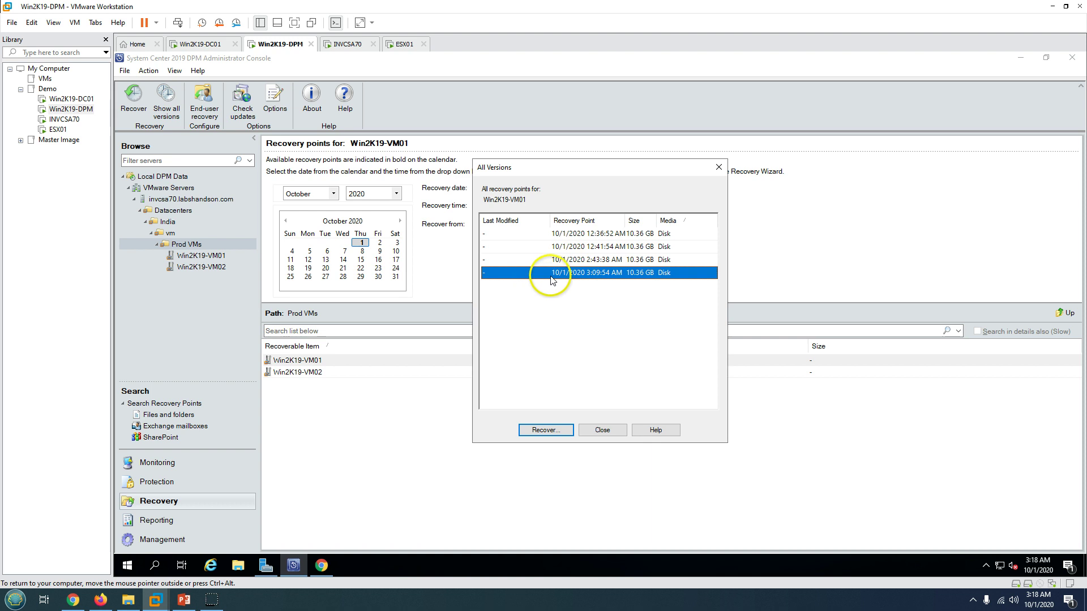
{"action": "left_click", "coordinate": [546, 430]}
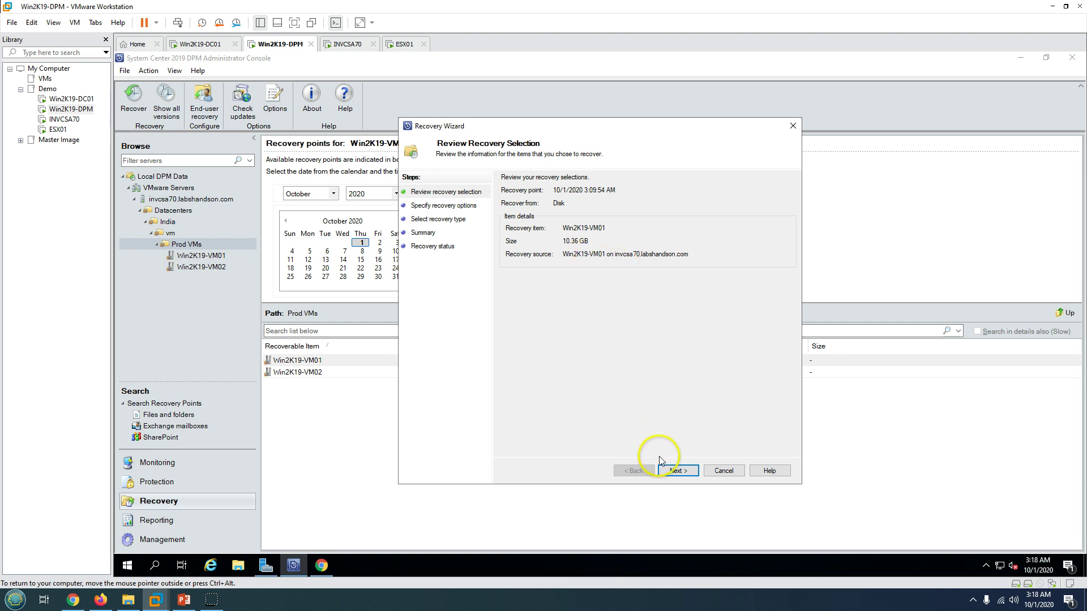
- Accept the recovery selection and default recovery options, inspecting the network bandwidth throttling settings without changing them
{"action": "left_click", "coordinate": [678, 470]}
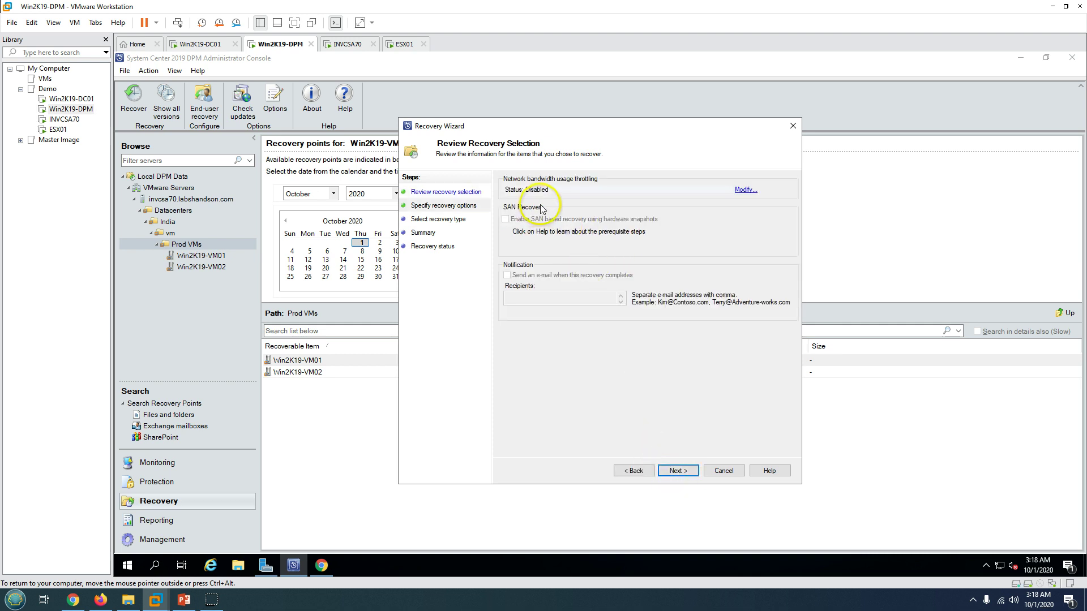
{"action": "left_click", "coordinate": [746, 190]}
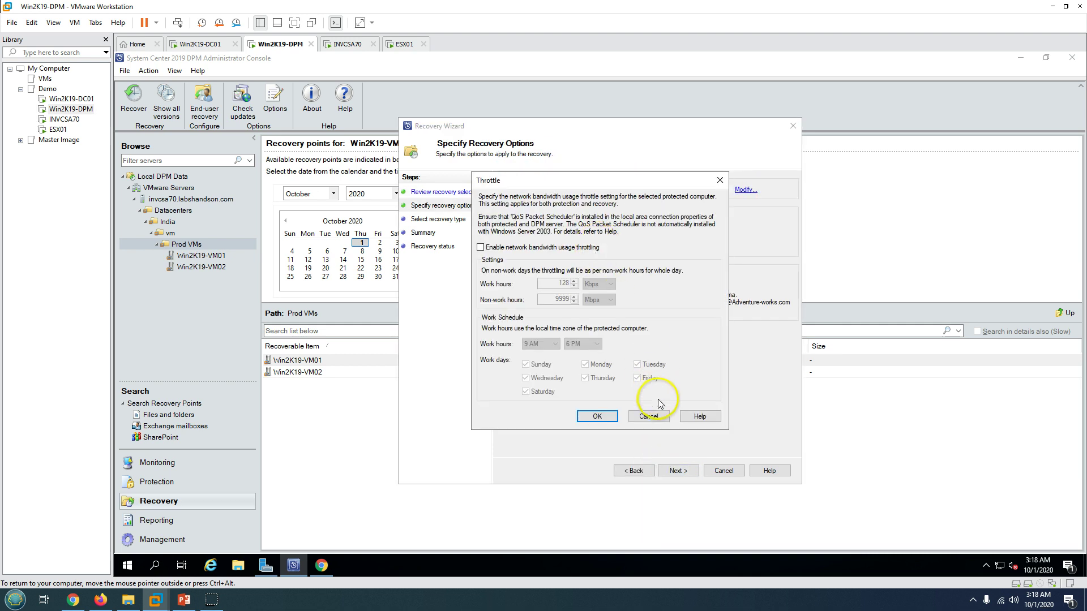
{"action": "left_click", "coordinate": [651, 417]}
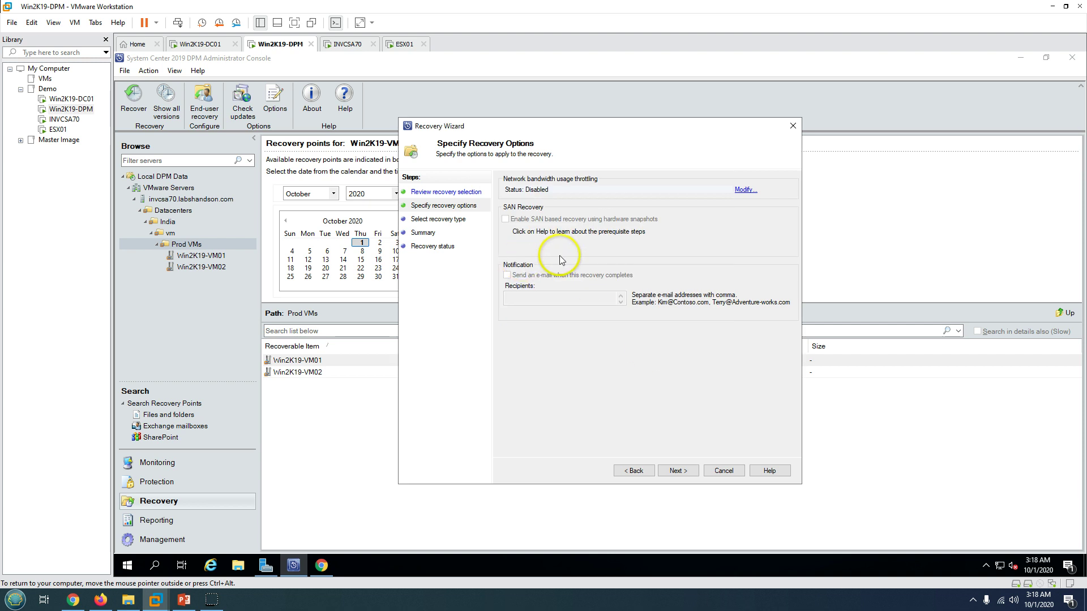
{"action": "left_click", "coordinate": [678, 471]}
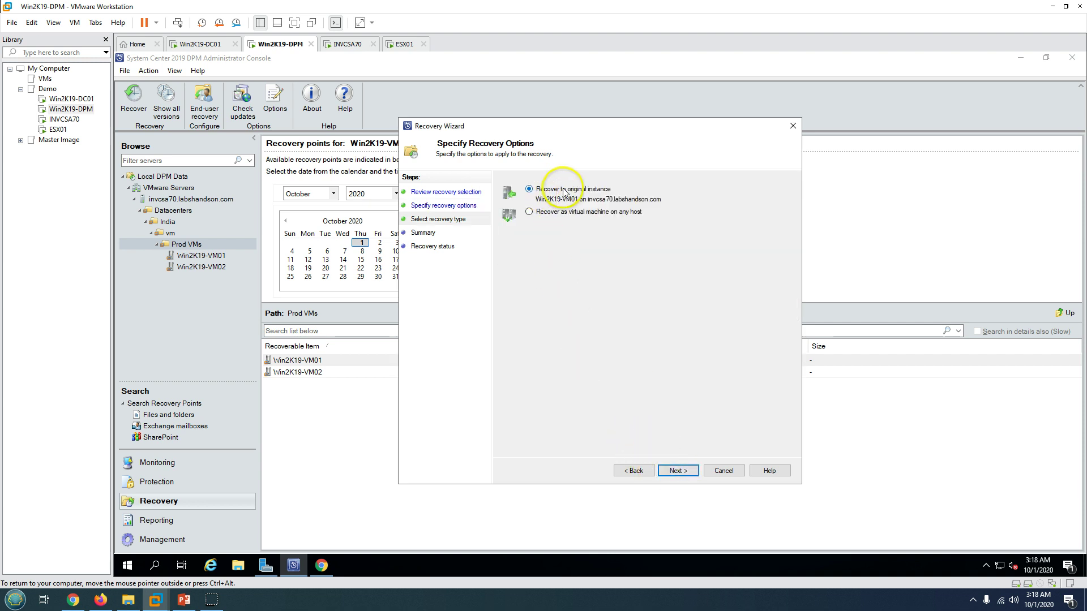
{"action": "left_click", "coordinate": [529, 212]}
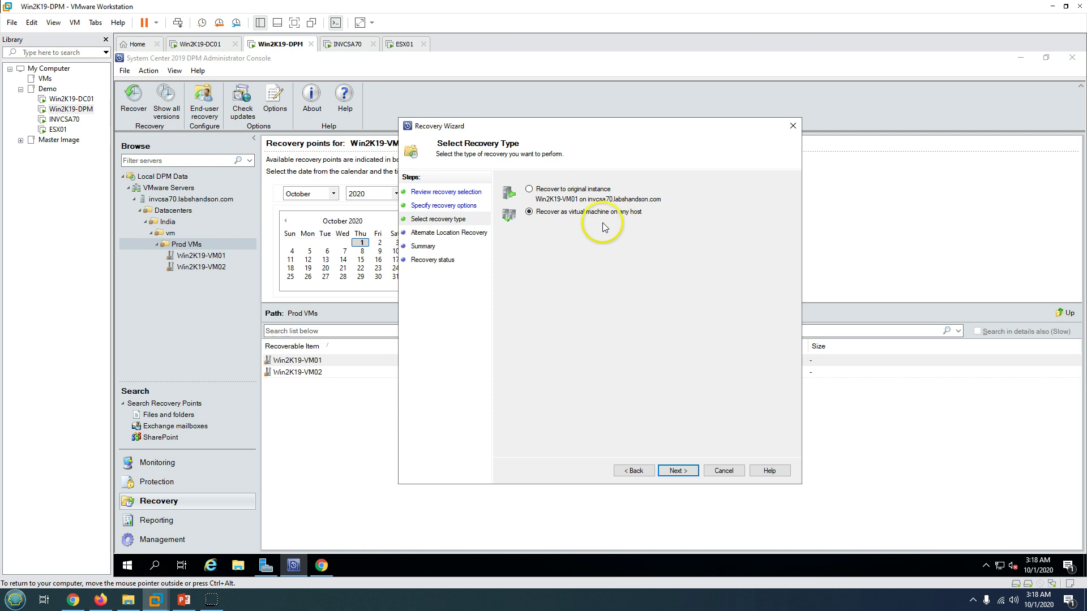
{"action": "left_click", "coordinate": [678, 471]}
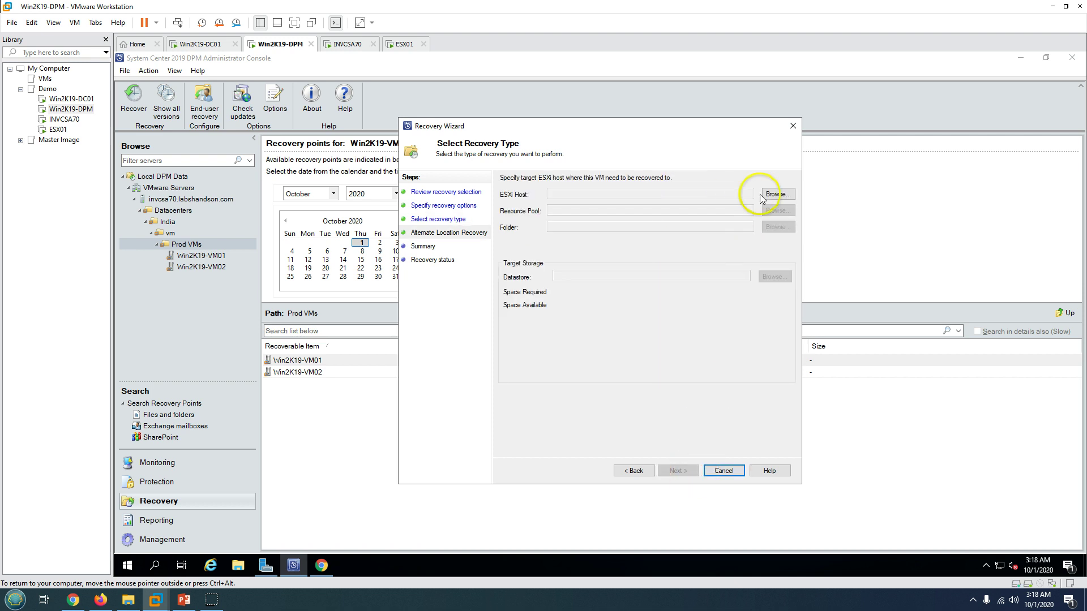
{"action": "left_click", "coordinate": [646, 472]}
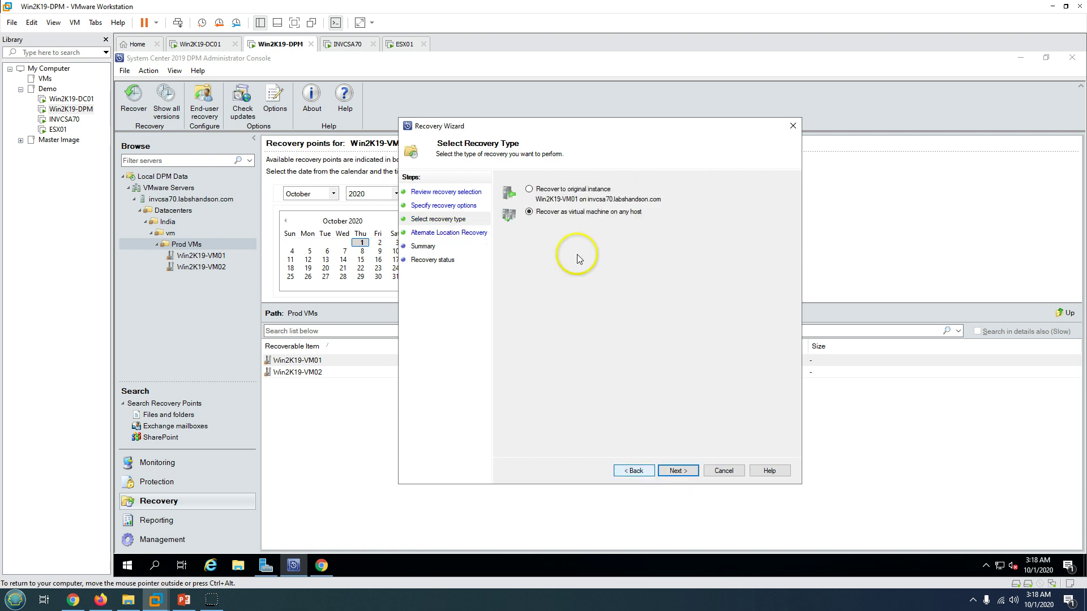
- Choose recovery to the original instance and widen the summary's file column to read the full recovery file name
{"action": "left_click", "coordinate": [547, 189]}
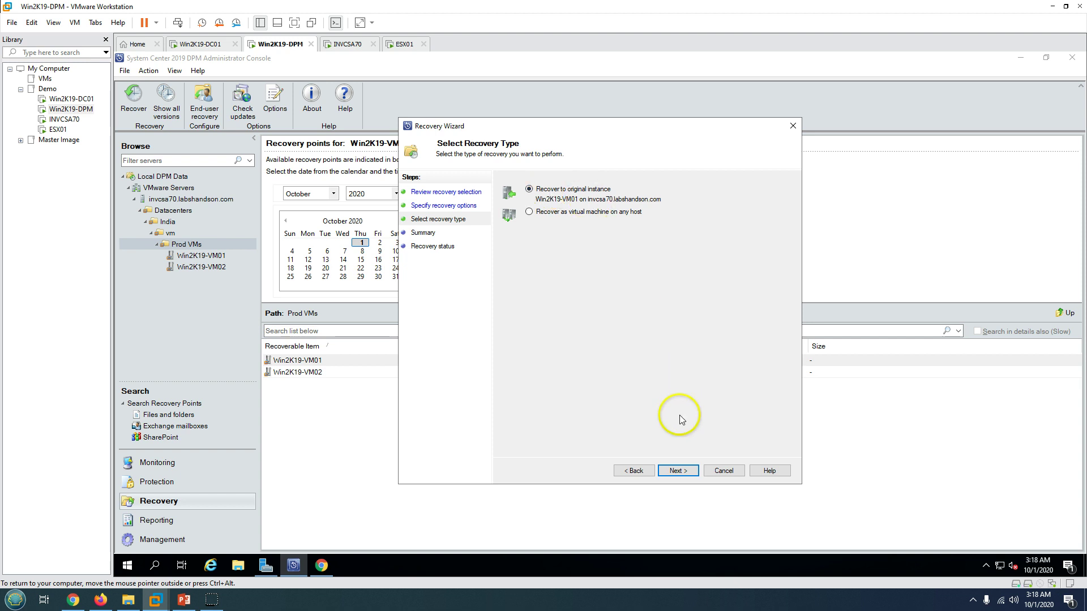
{"action": "left_click", "coordinate": [677, 472]}
{"action": "left_click", "coordinate": [572, 284]}
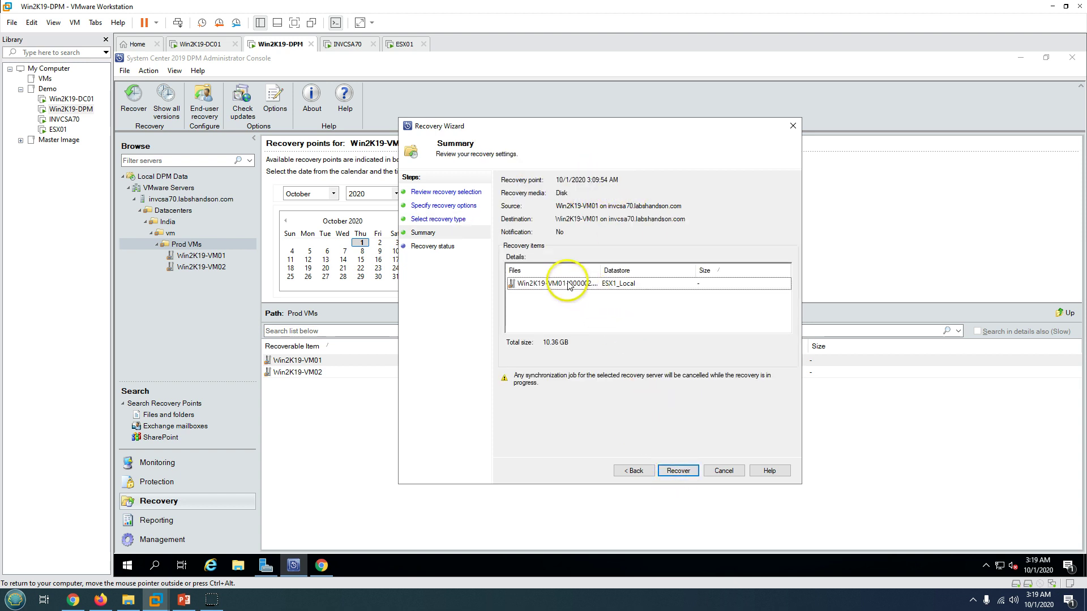
{"action": "left_click_drag", "start_coordinate": [601, 270], "coordinate": [612, 271]}
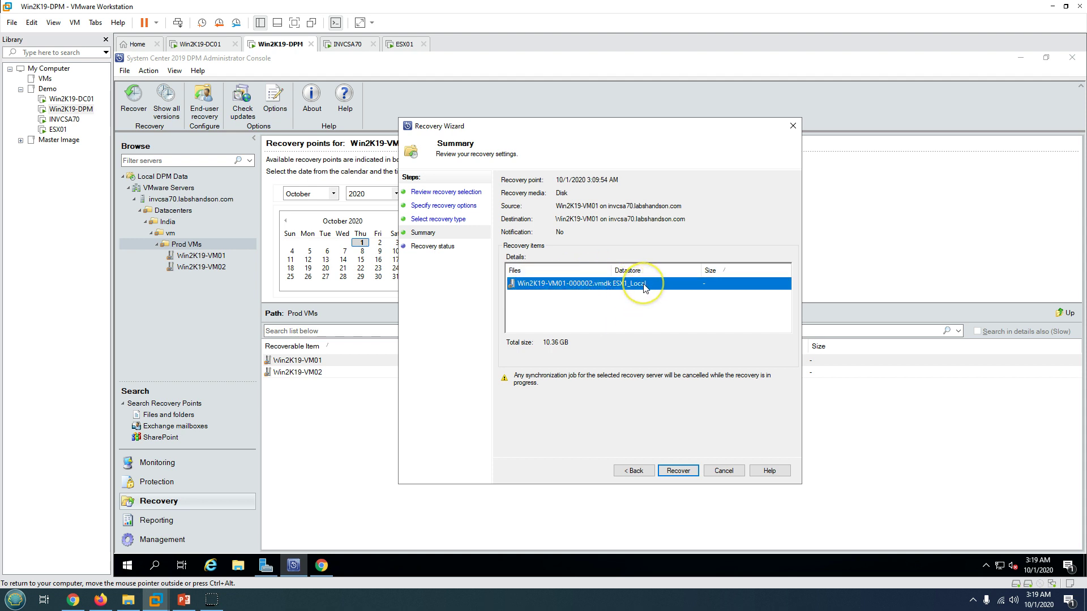
- Check the Prod VMs folder and the ESX1_Local datastore files in the vSphere Client, and return to the Recovery Wizard
{"action": "left_click", "coordinate": [328, 565]}
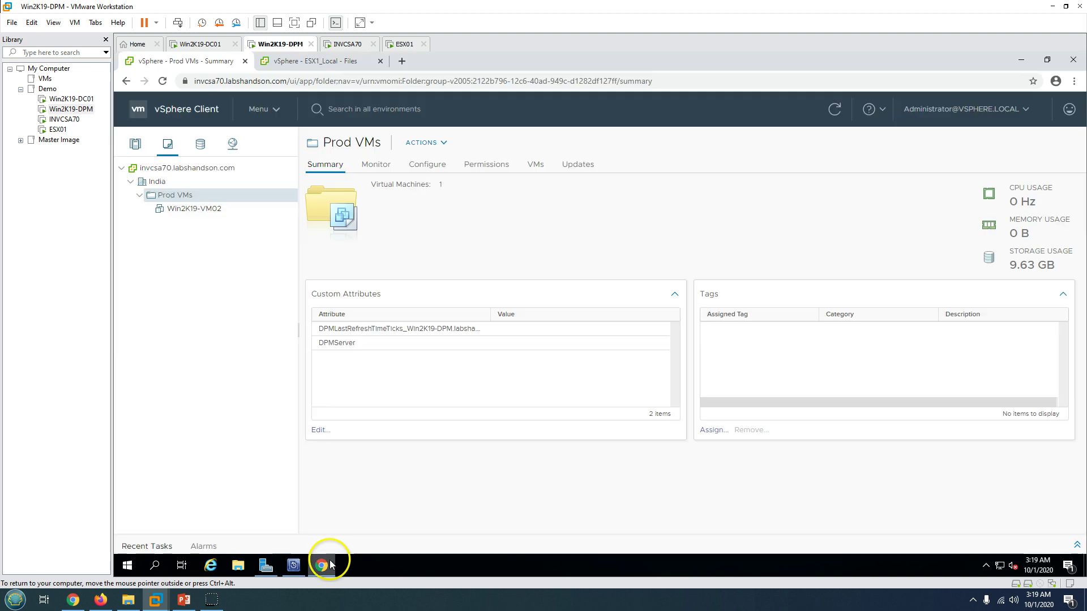
{"action": "left_click", "coordinate": [310, 63]}
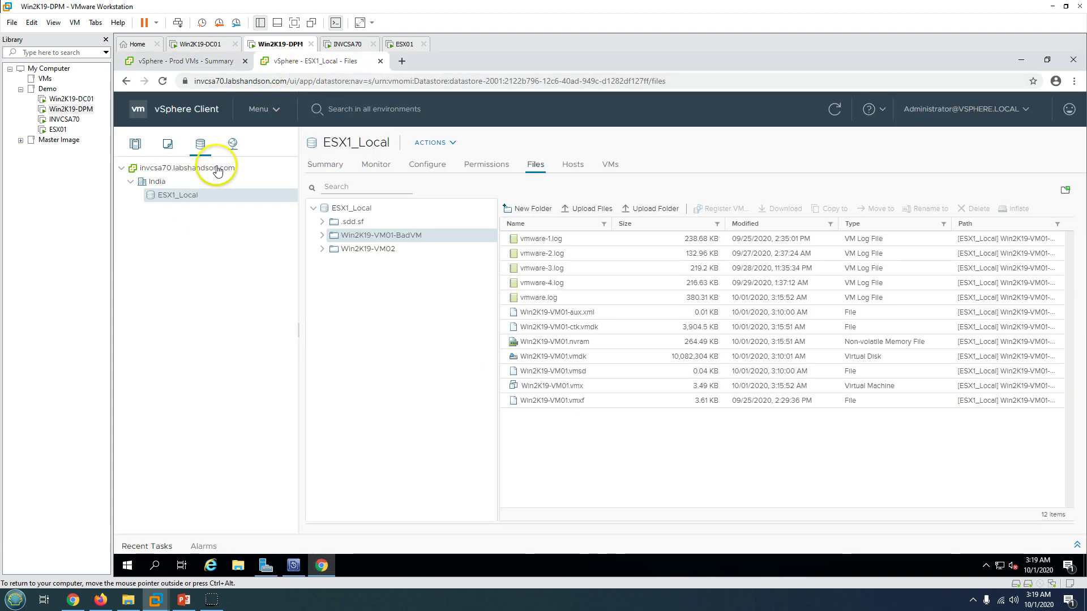
{"action": "left_click", "coordinate": [294, 565]}
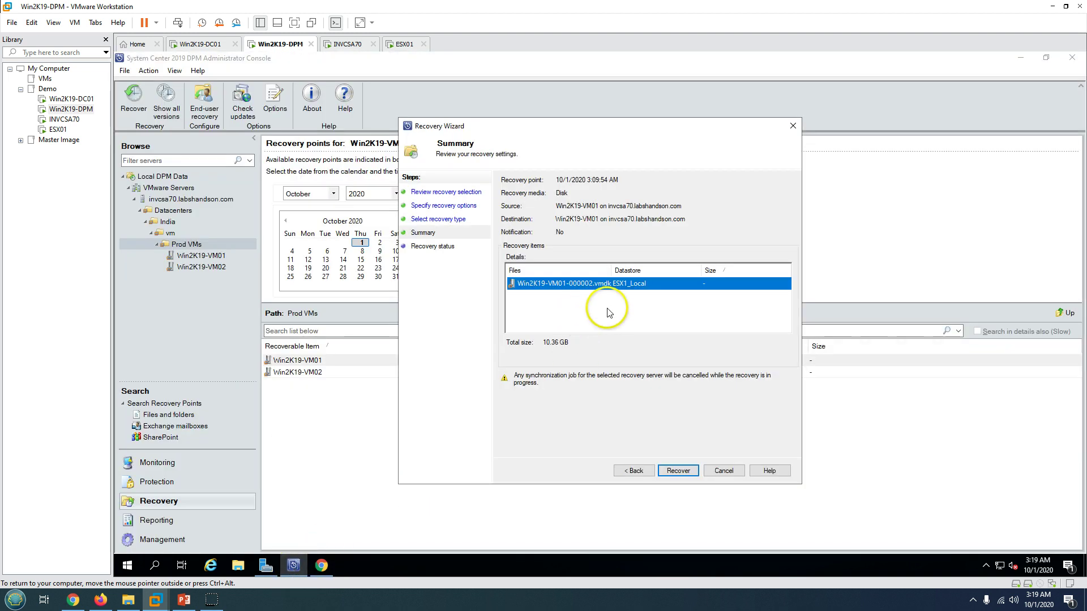
{"action": "left_click", "coordinate": [634, 470]}
{"action": "left_click", "coordinate": [569, 214]}
{"action": "left_click", "coordinate": [678, 471]}
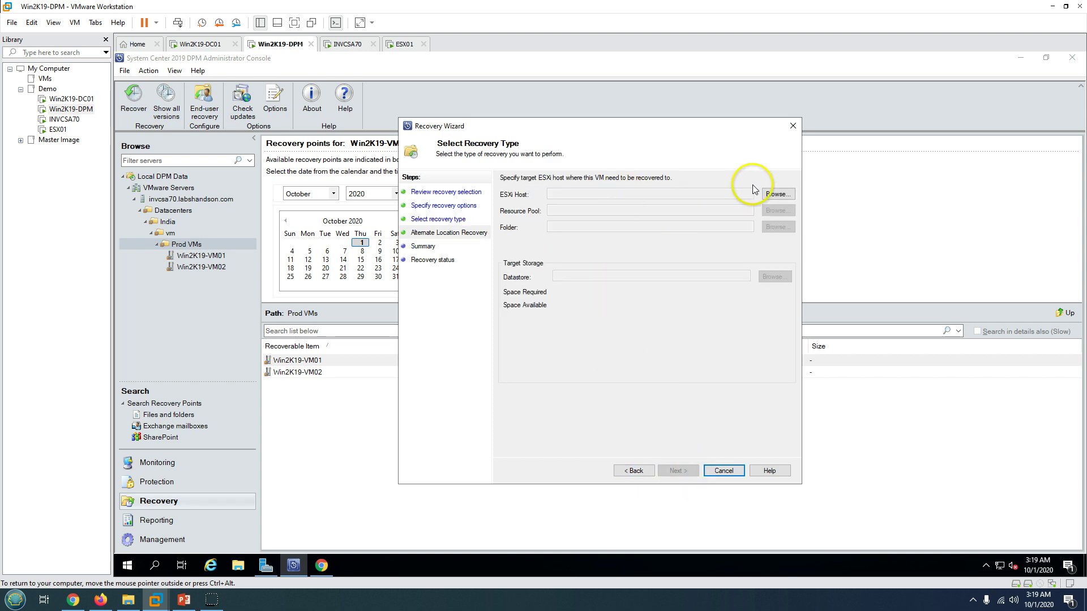
{"action": "left_click", "coordinate": [775, 194]}
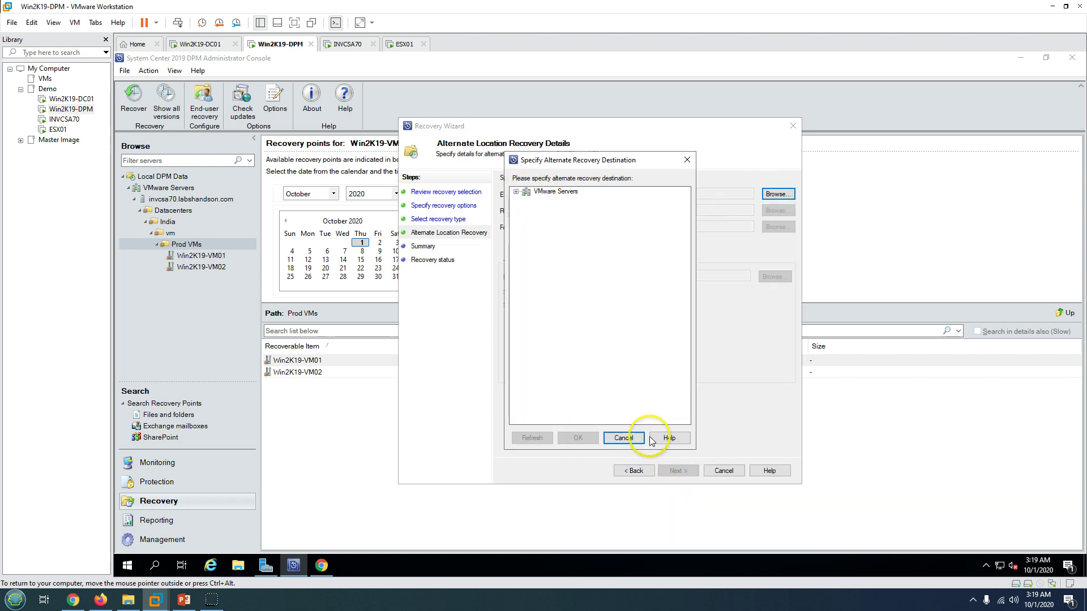
{"action": "left_click", "coordinate": [627, 438]}
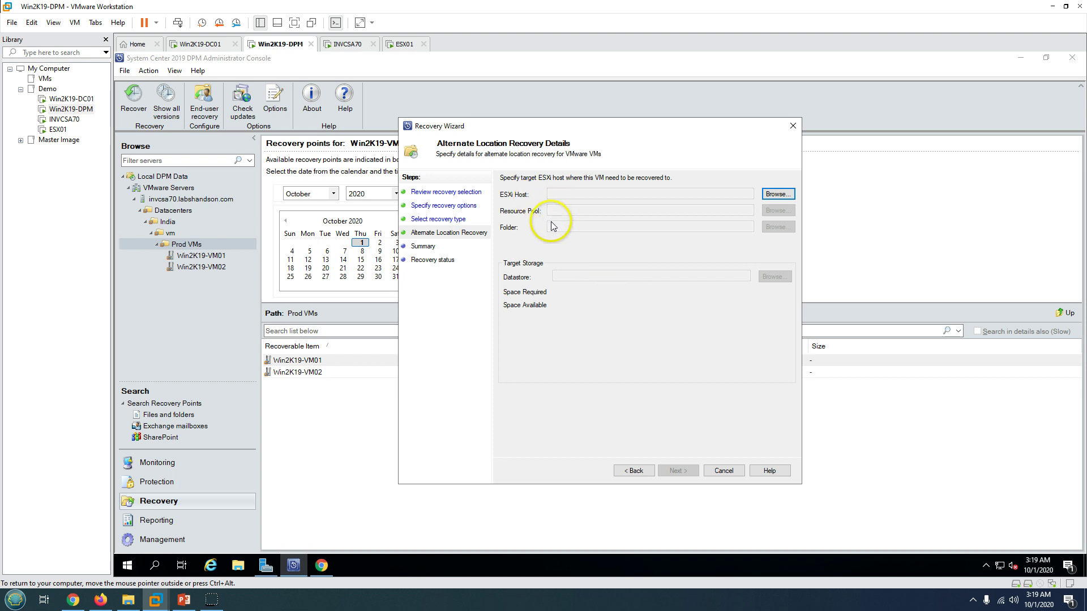
- Return the recovery type to the original instance and select the Win2K19-VM01 disk file in the summary
{"action": "left_click", "coordinate": [632, 470]}
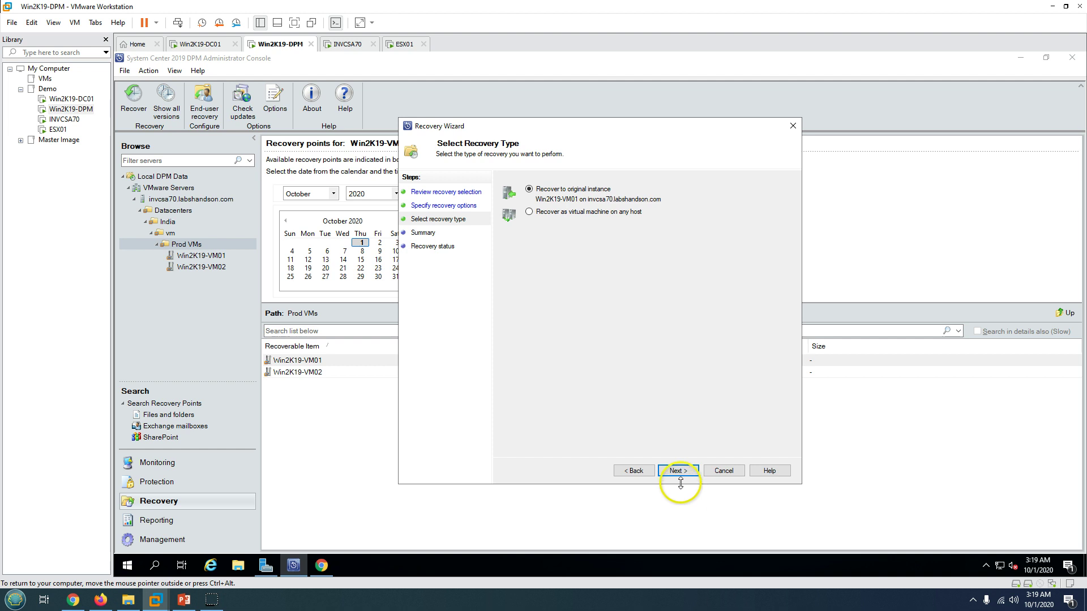
{"action": "left_click", "coordinate": [678, 470]}
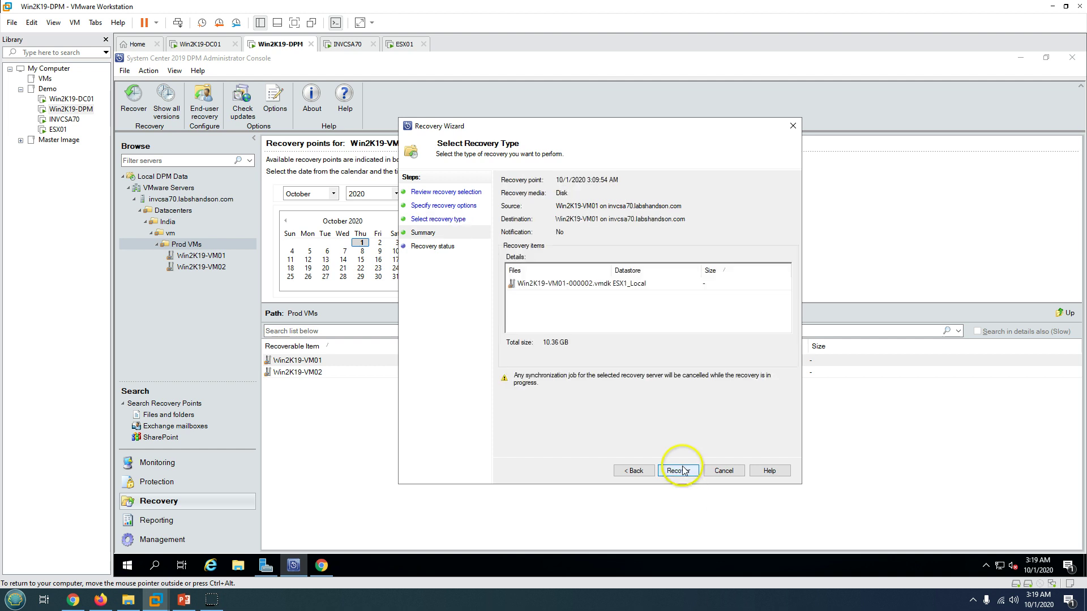
{"action": "left_click", "coordinate": [569, 282]}
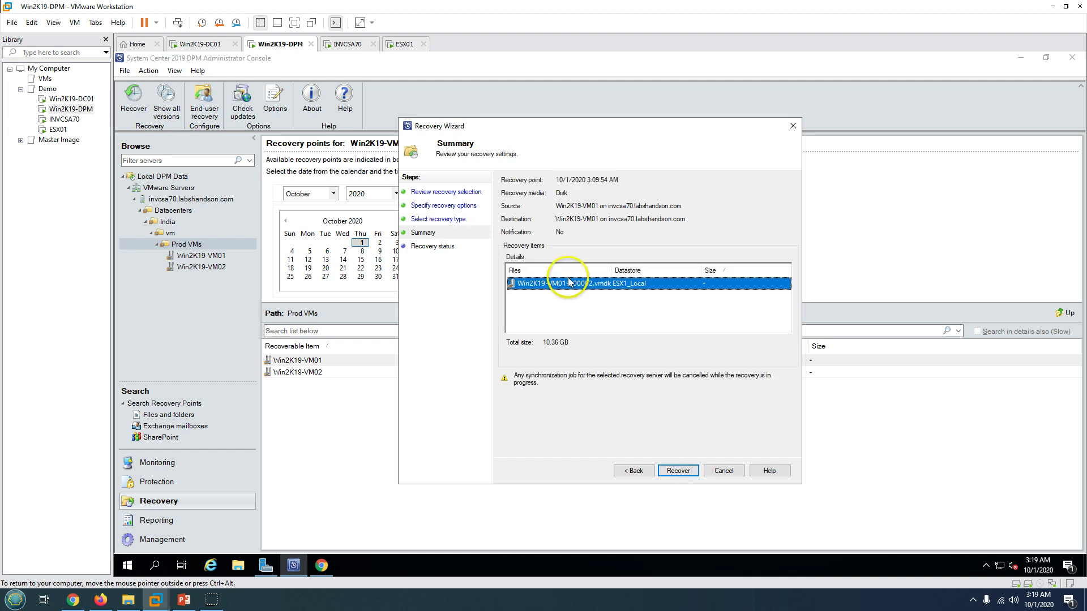
- Start the recovery of Win2K19-VM01 and show the details of its in-progress disk recovery job in the DPM console
{"action": "left_click", "coordinate": [690, 477]}
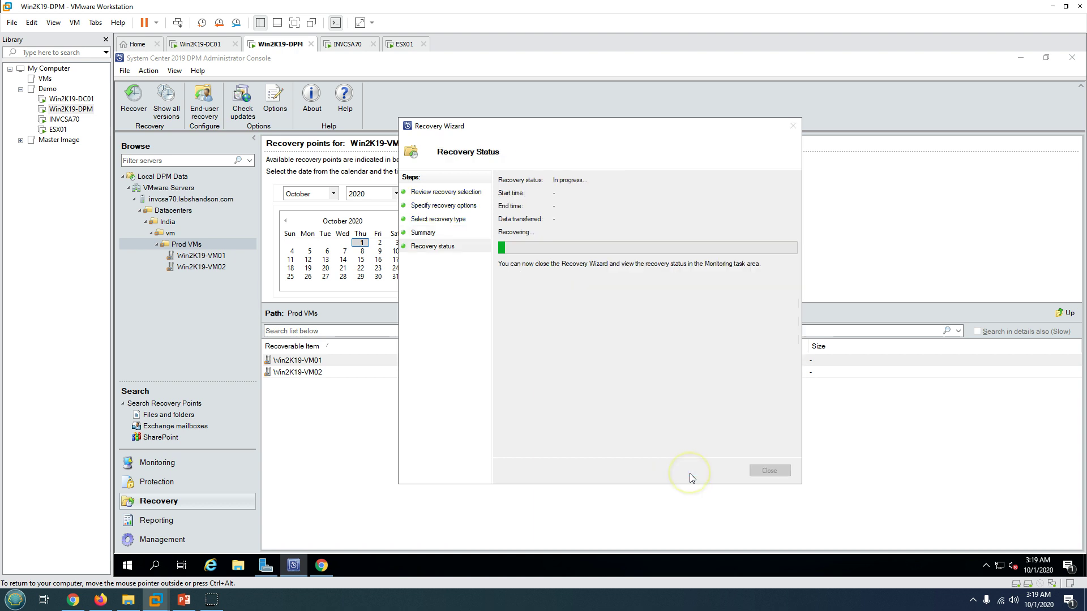
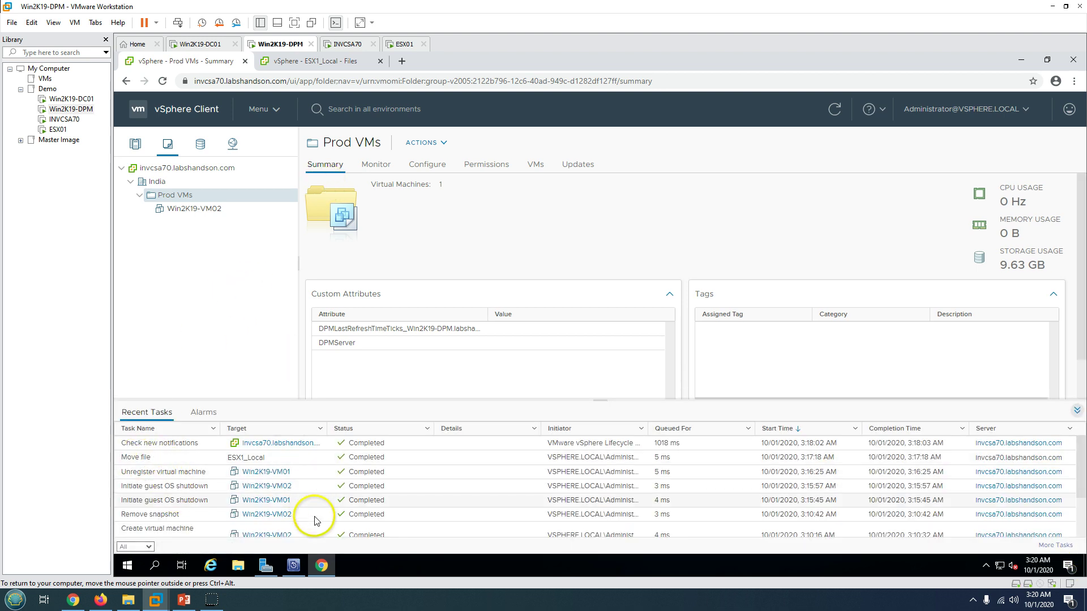
{"action": "left_click", "coordinate": [321, 565]}
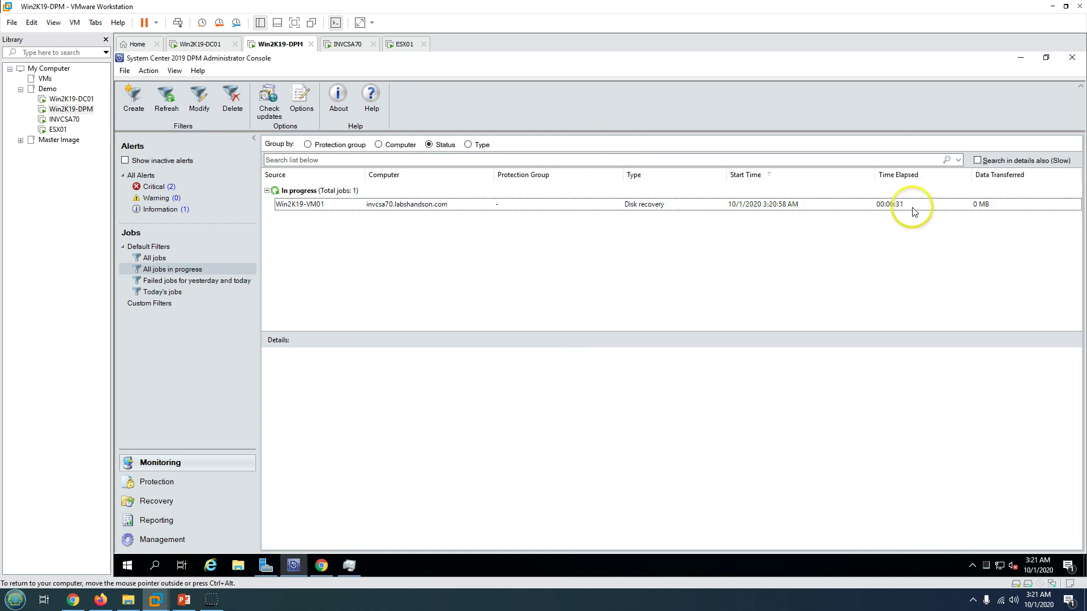
{"action": "left_click", "coordinate": [450, 206]}
- Inspect the Win2K19-VM01-Recovered virtual machine in the vSphere Client, and return to the DPM console to check the recovery job's progress
{"action": "left_click", "coordinate": [320, 564]}
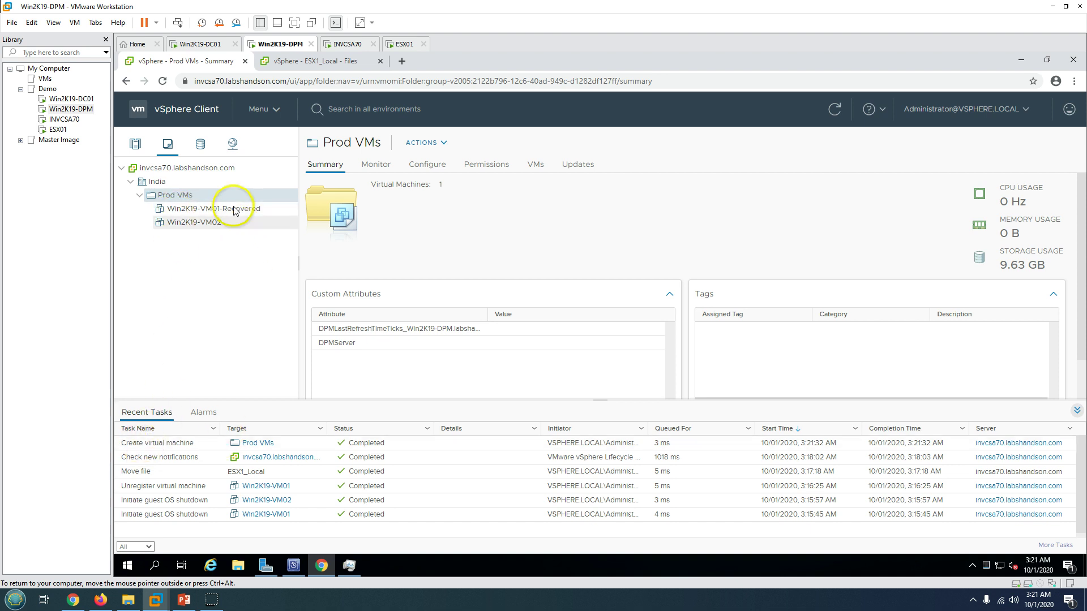
{"action": "left_click", "coordinate": [190, 209]}
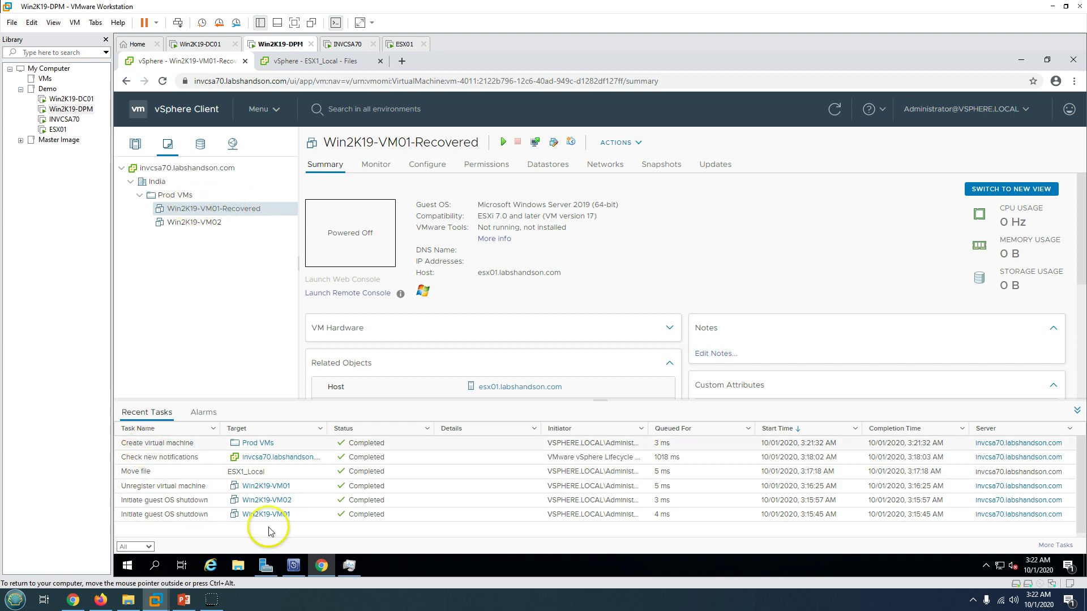
{"action": "left_click", "coordinate": [293, 565]}
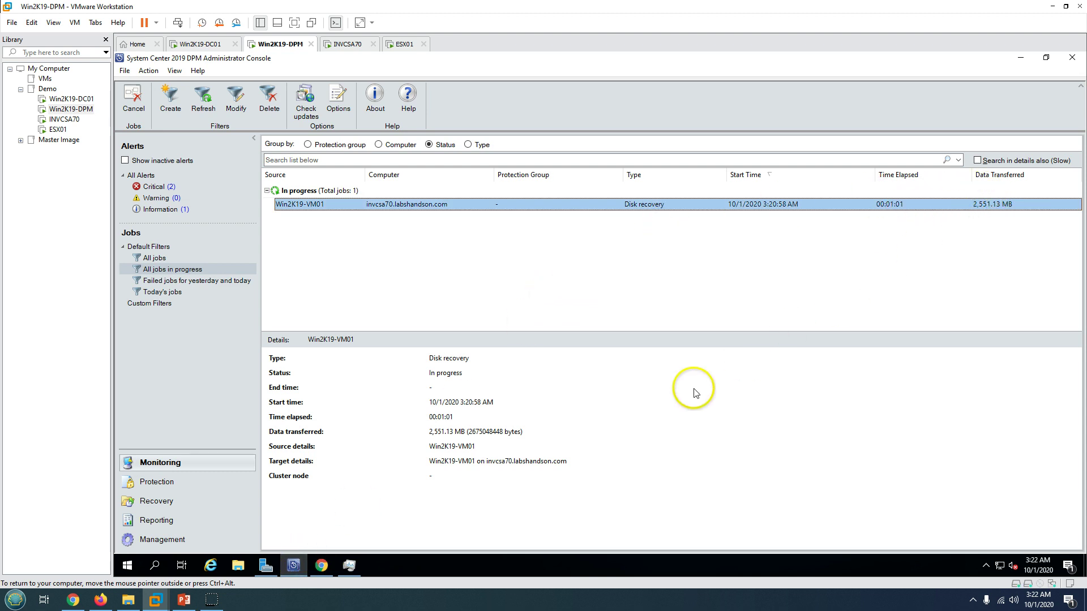
- Refresh the ESX1_Local datastore in the vSphere Client and examine the Win2K19-VM01-Recovered folder's files, sorted by size with full names readable
{"action": "left_click", "coordinate": [320, 566]}
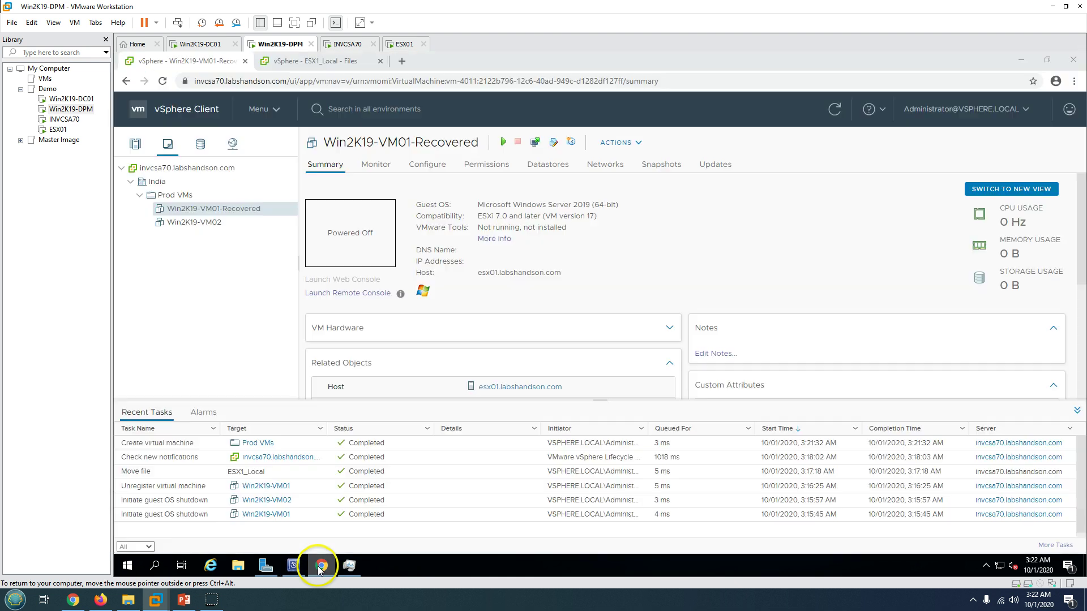
{"action": "left_click", "coordinate": [293, 61]}
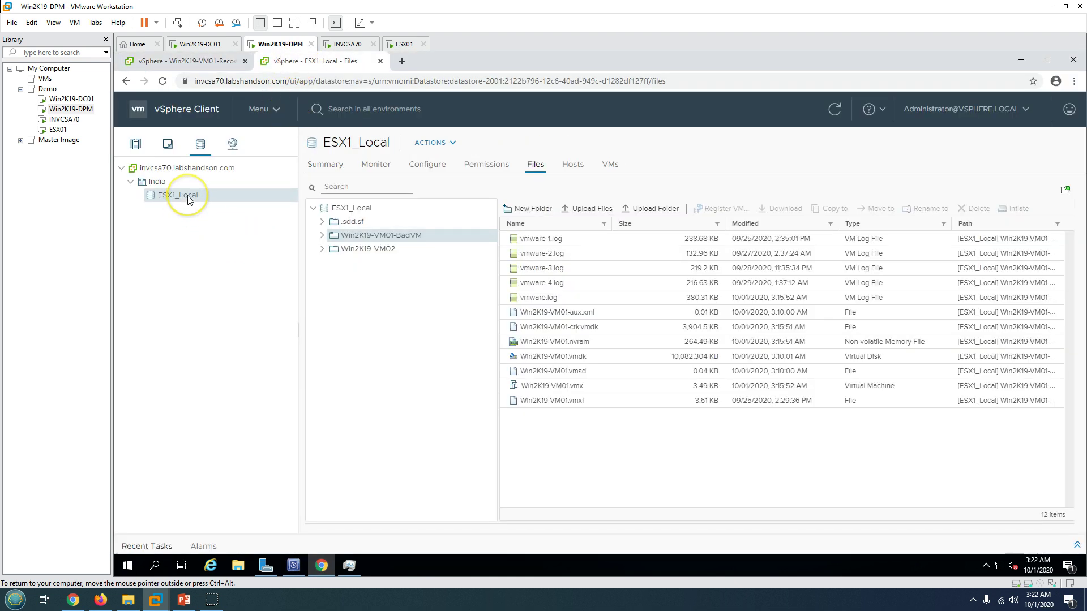
{"action": "left_click", "coordinate": [835, 111]}
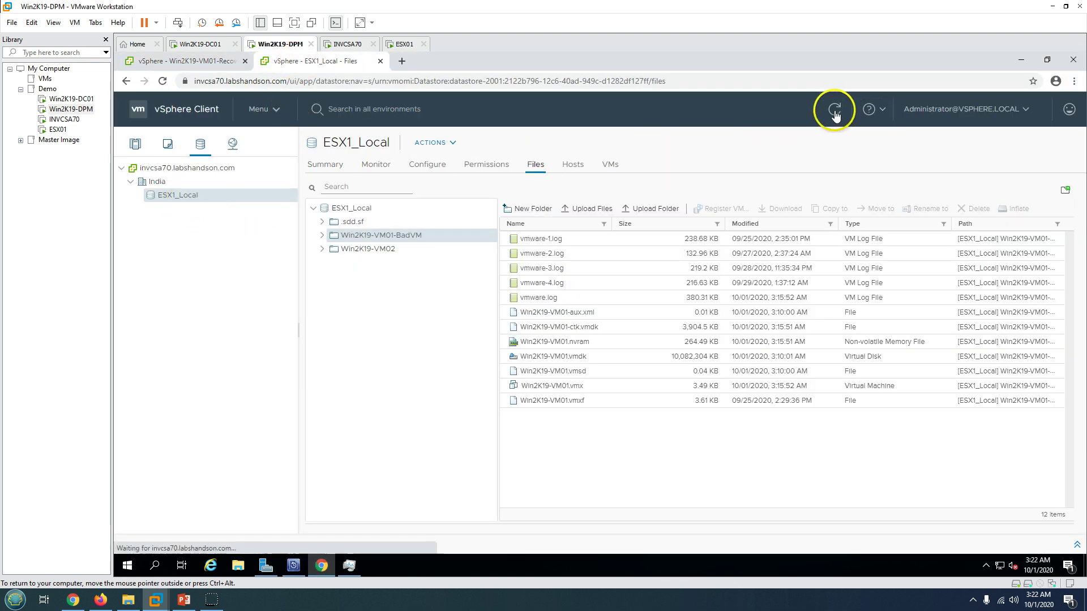
{"action": "left_click", "coordinate": [395, 236]}
{"action": "left_click", "coordinate": [352, 252]}
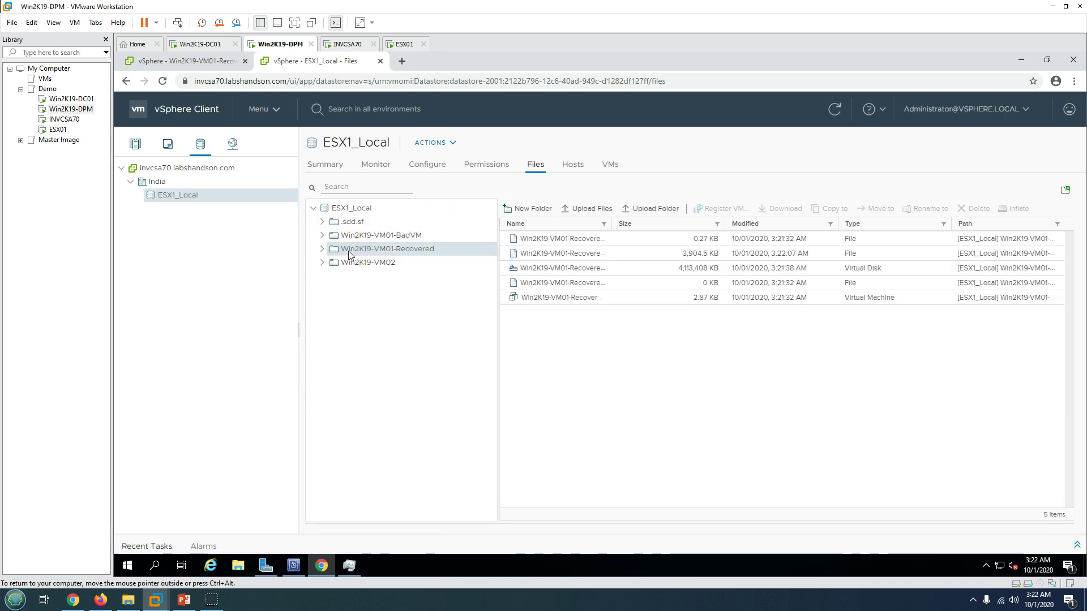
{"action": "double_click", "coordinate": [615, 226]}
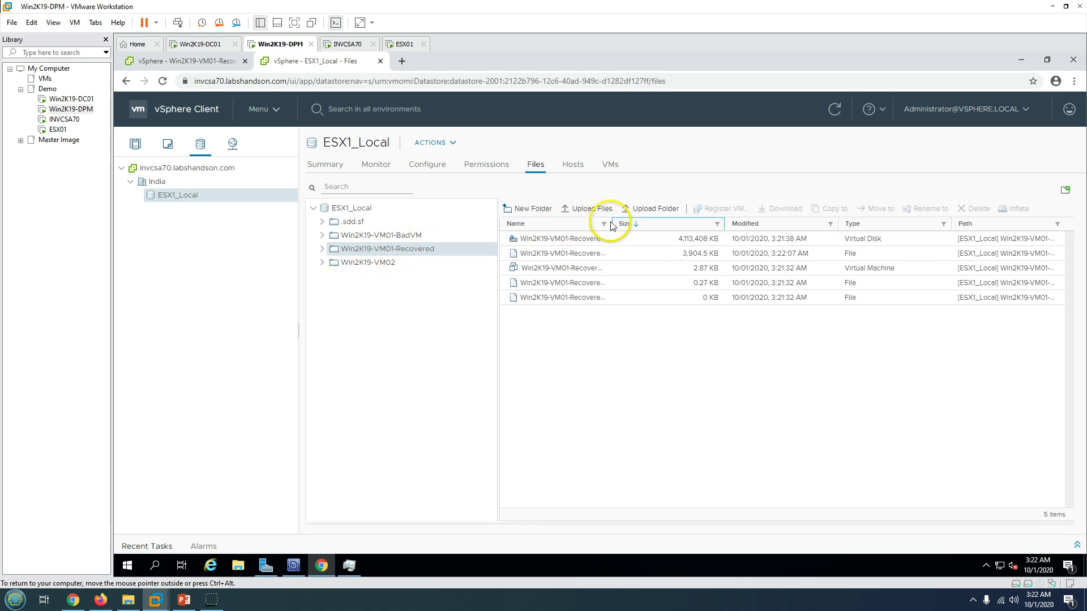
{"action": "left_click_drag", "start_coordinate": [611, 223], "coordinate": [657, 223]}
{"action": "left_click", "coordinate": [601, 240]}
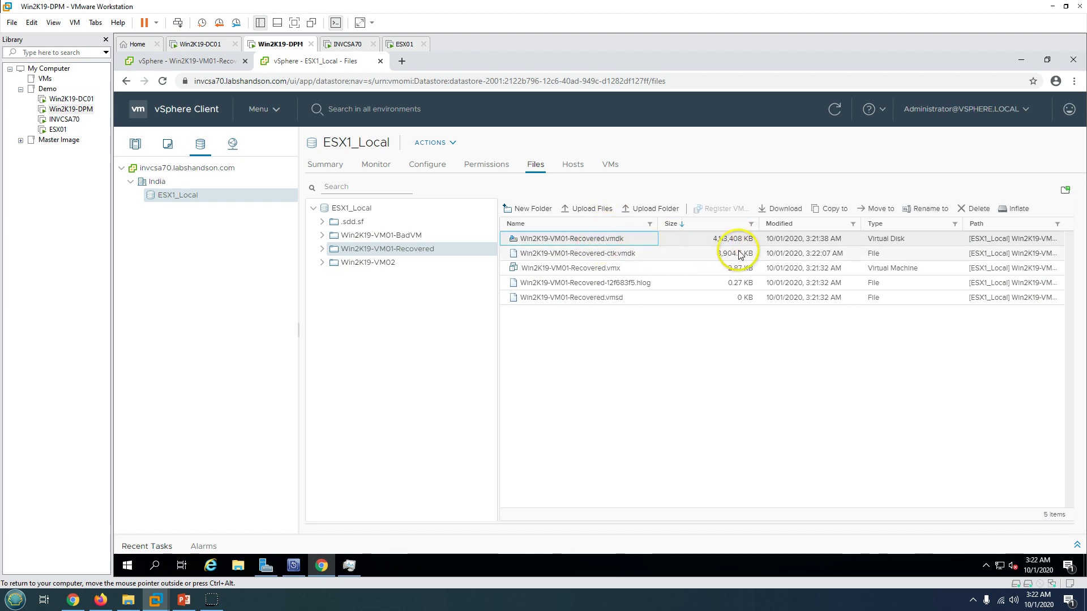
- Return to the DPM console, refresh the jobs in progress and show the Win2K19-VM01 recovery job's details again
{"action": "left_click", "coordinate": [208, 67]}
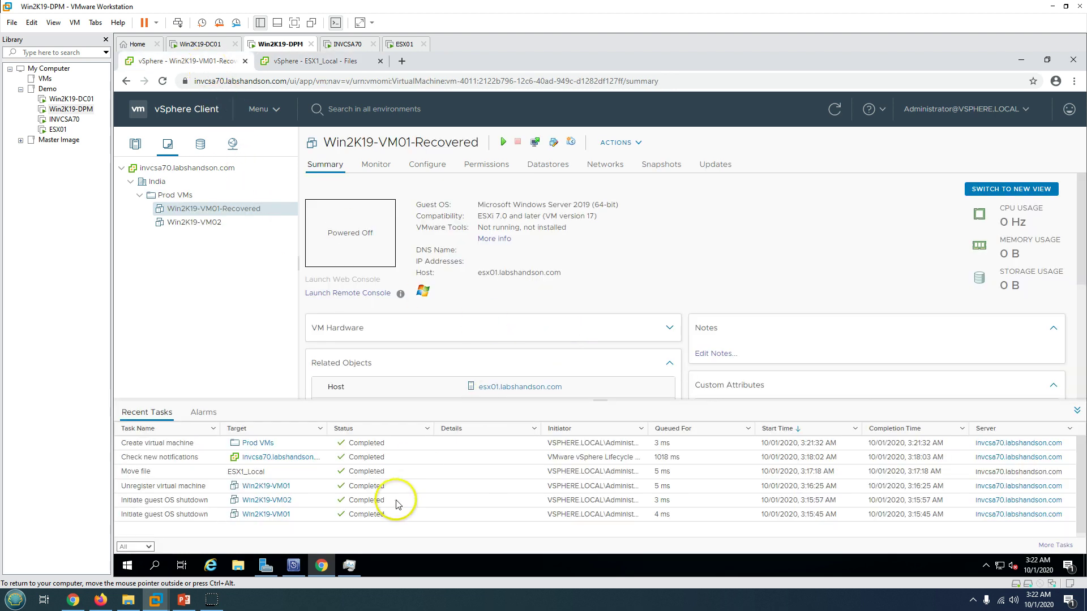
{"action": "left_click", "coordinate": [321, 565]}
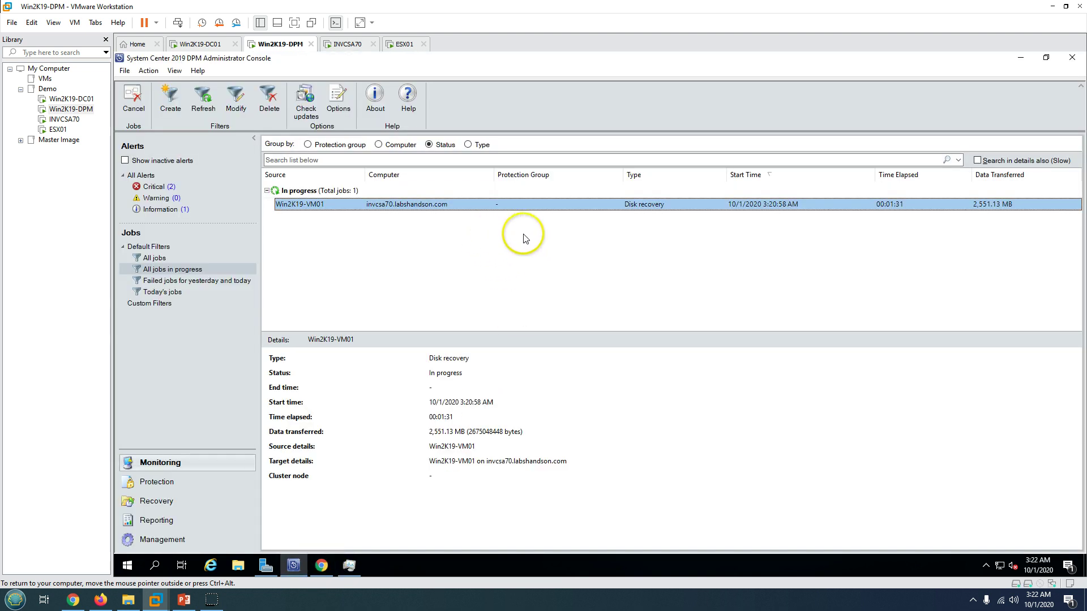
{"action": "left_click", "coordinate": [209, 105]}
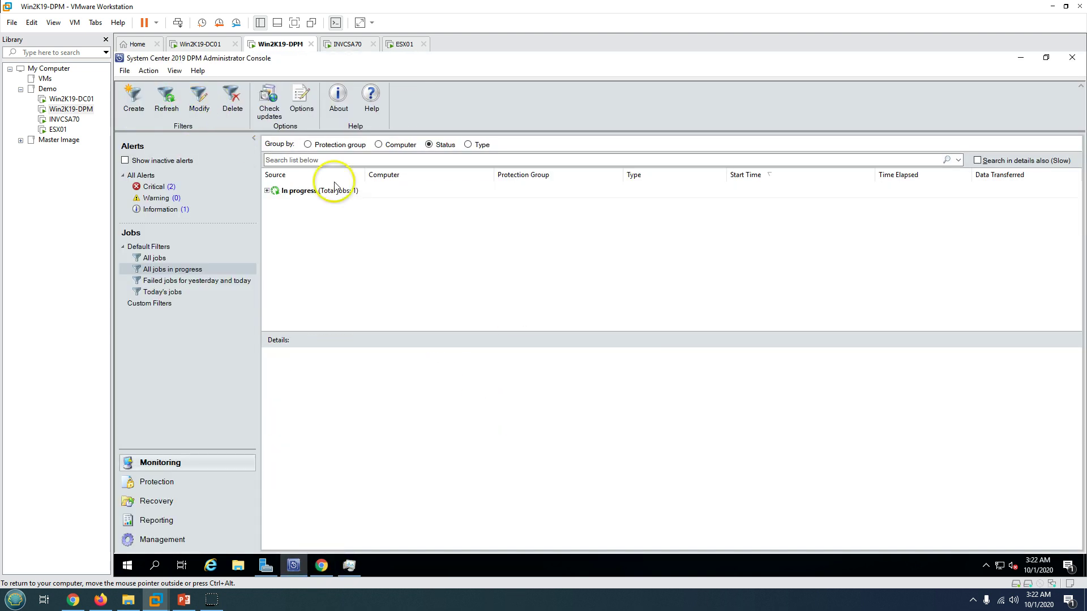
{"action": "left_click", "coordinate": [287, 192]}
{"action": "left_click", "coordinate": [266, 191]}
{"action": "left_click", "coordinate": [308, 205]}
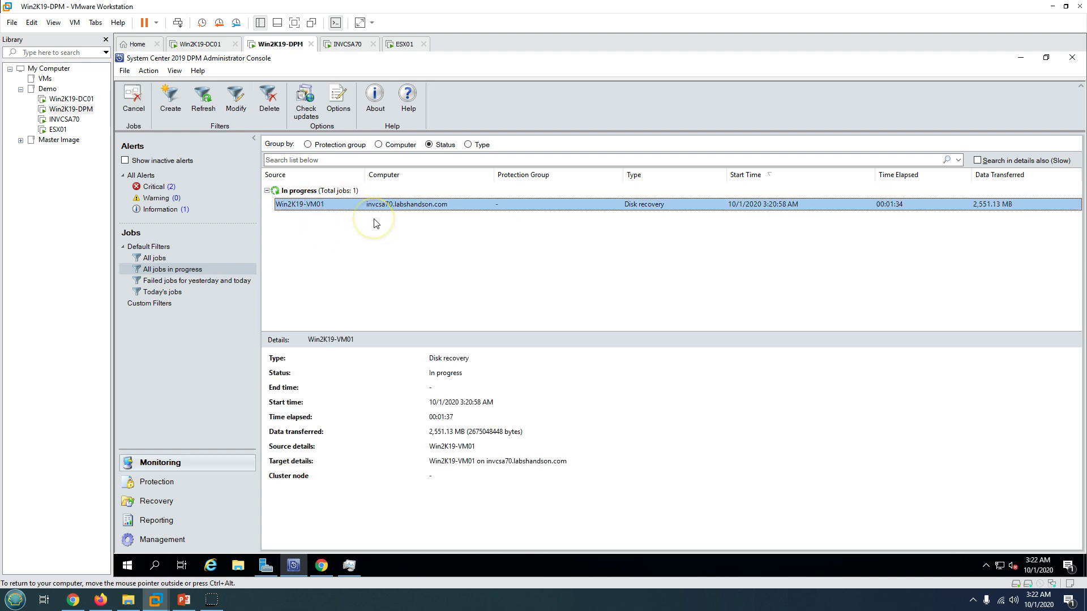
- Switch to the vSphere Client and delete the Win2K19-VM02 virtual machine from disk
{"action": "left_click", "coordinate": [324, 569]}
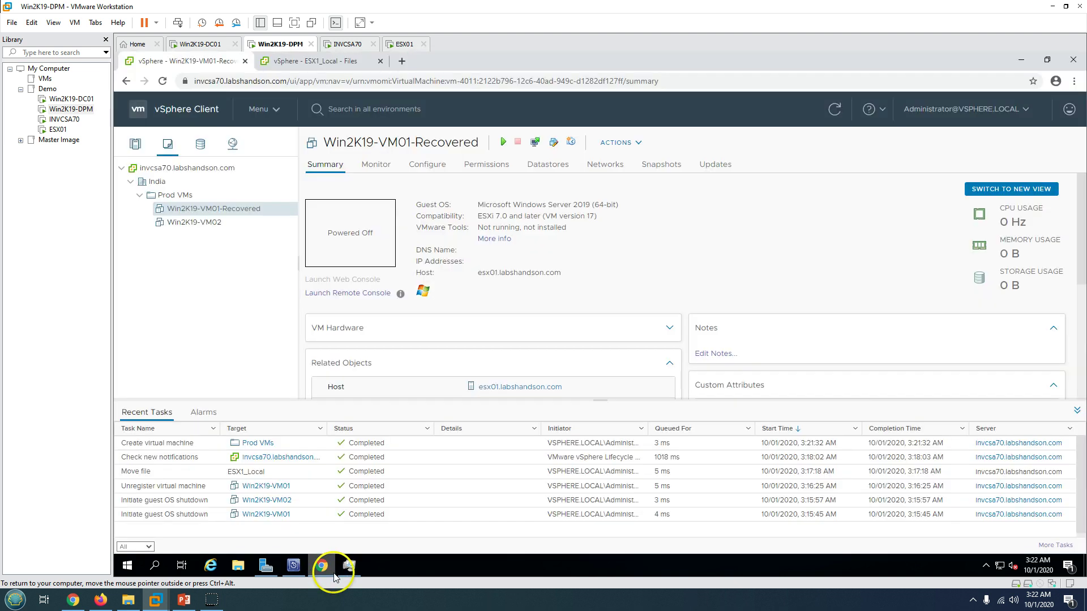
{"action": "left_click", "coordinate": [199, 224]}
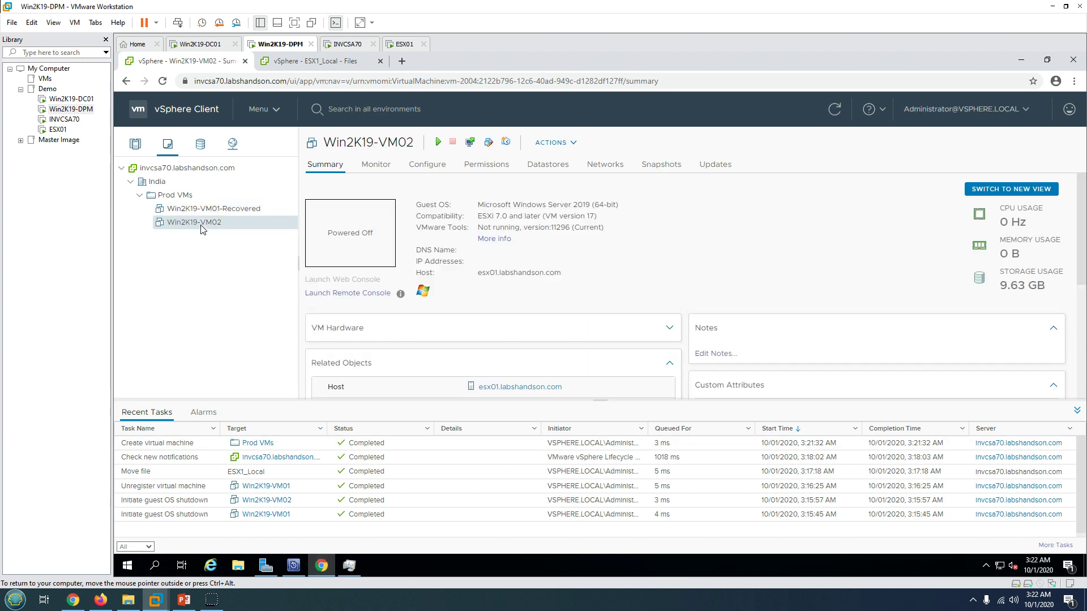
{"action": "left_click", "coordinate": [1076, 410]}
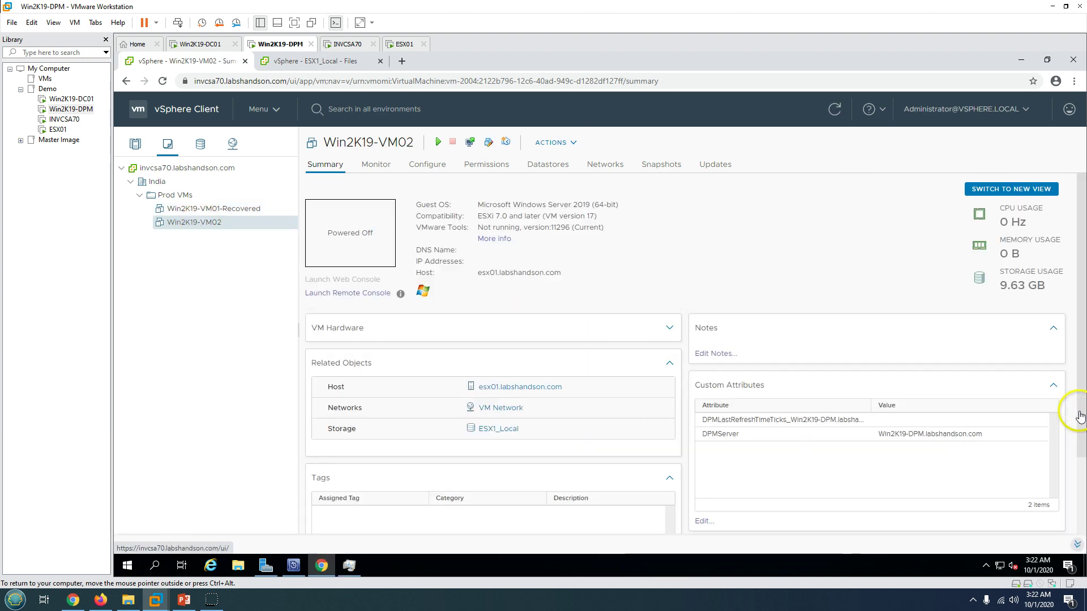
{"action": "right_click", "coordinate": [221, 226]}
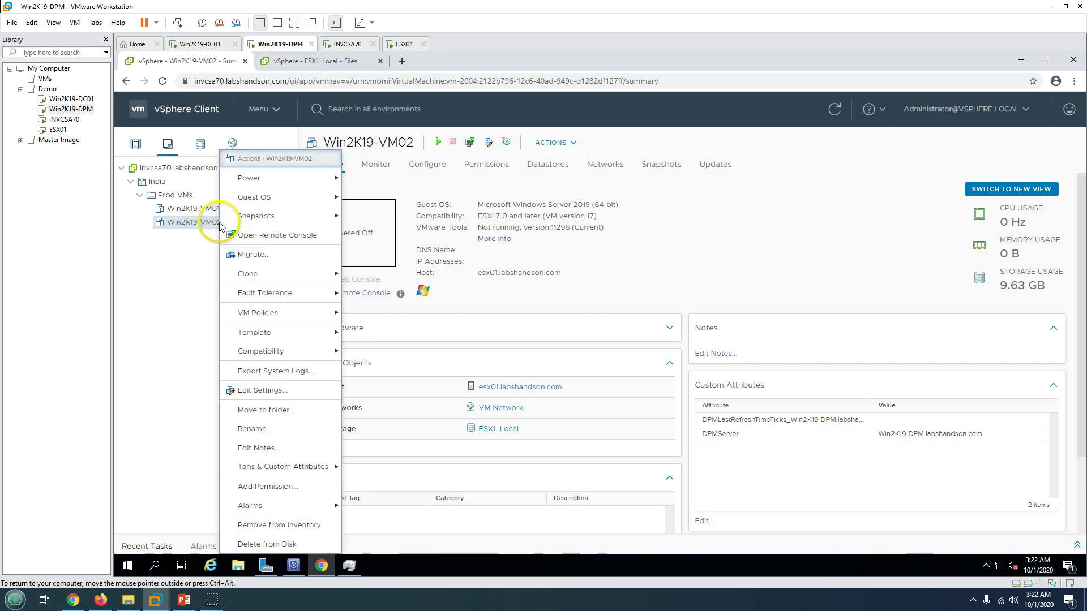
{"action": "left_click", "coordinate": [259, 544]}
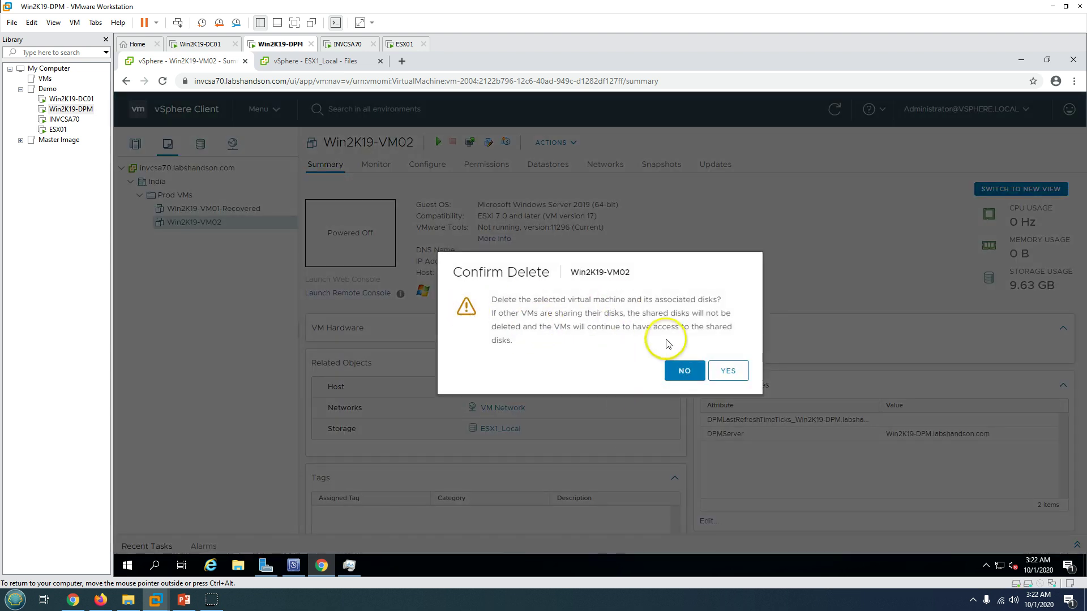
{"action": "left_click", "coordinate": [737, 375]}
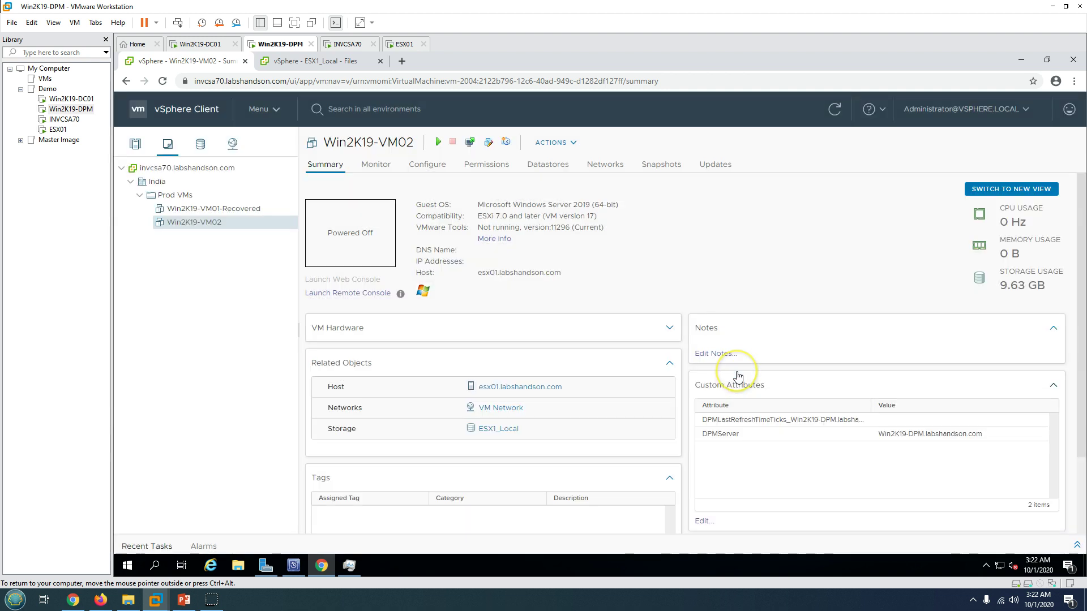
- Refresh the ESX1_Local datastore to check for the Win2K19-VM02 folder, and view the Win2K19-VM01-Recovered files
{"action": "left_click", "coordinate": [320, 66]}
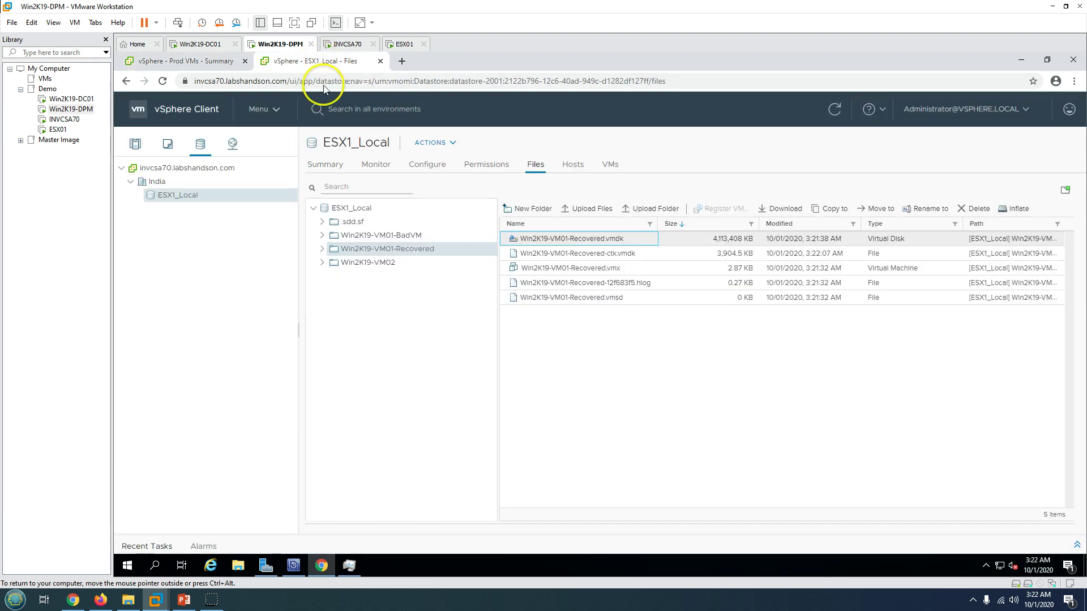
{"action": "left_click", "coordinate": [833, 109]}
{"action": "left_click", "coordinate": [346, 249]}
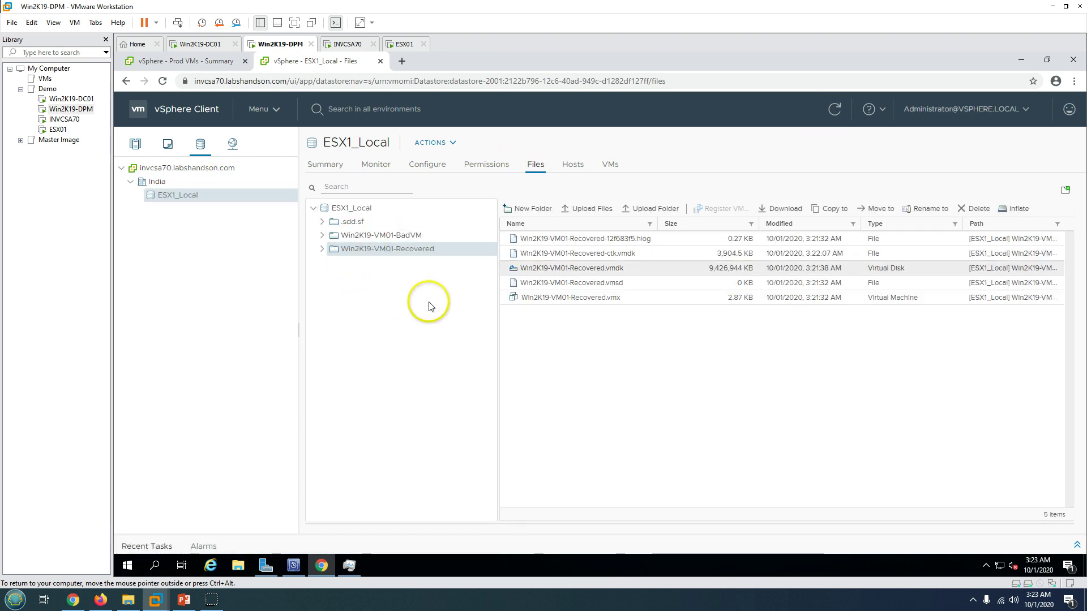
- Bring the Prod VMs view forward in the vSphere Client and check the Win2K19-VM01 recovery job's progress in the DPM console
{"action": "left_click", "coordinate": [205, 65]}
{"action": "left_click", "coordinate": [295, 566]}
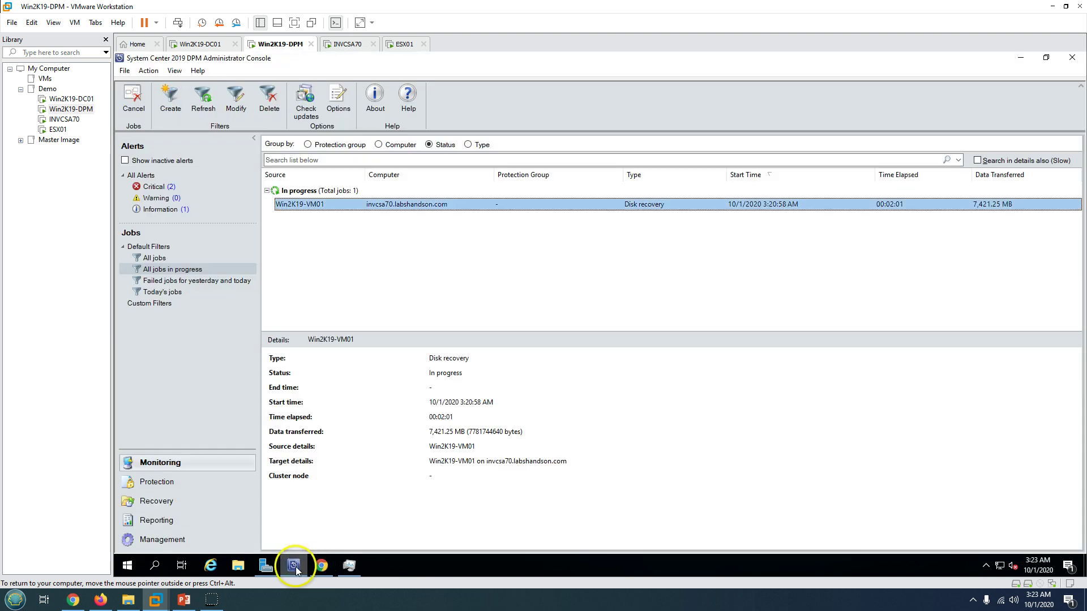
{"action": "mouse_move", "coordinate": [308, 553]}
{"action": "left_click", "coordinate": [373, 312]}
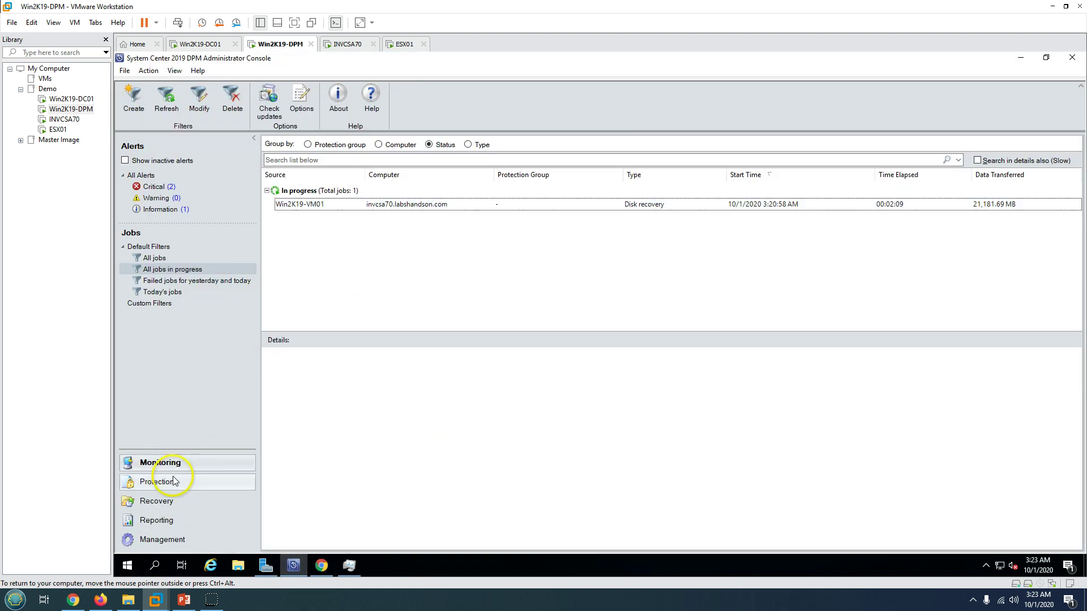
- List all recovery points of Win2K19-VM02 from the Prod VMs recoverable items
{"action": "left_click", "coordinate": [162, 503]}
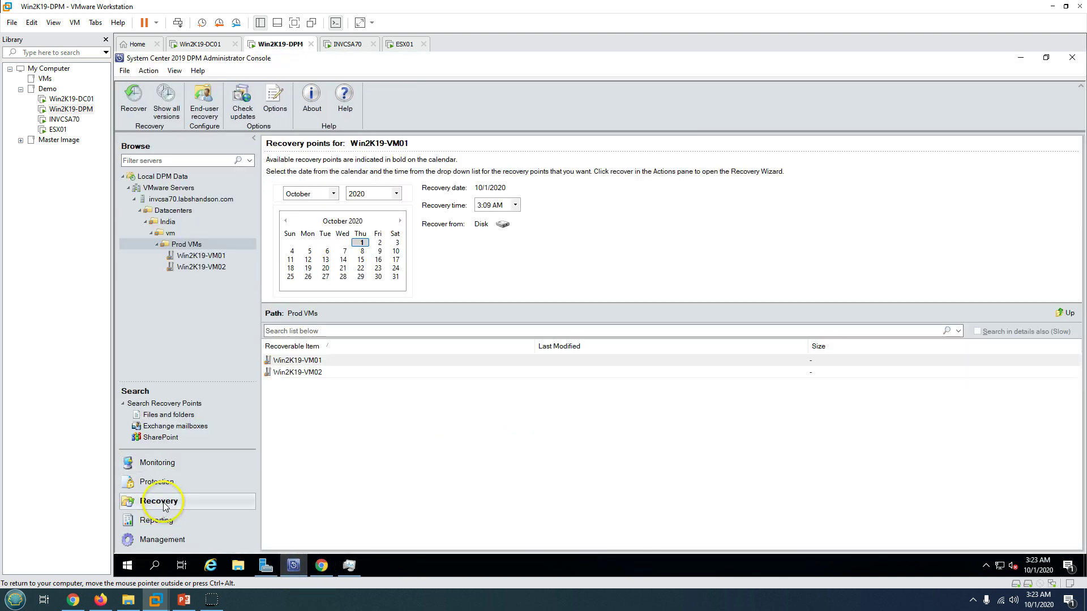
{"action": "left_click", "coordinate": [300, 363]}
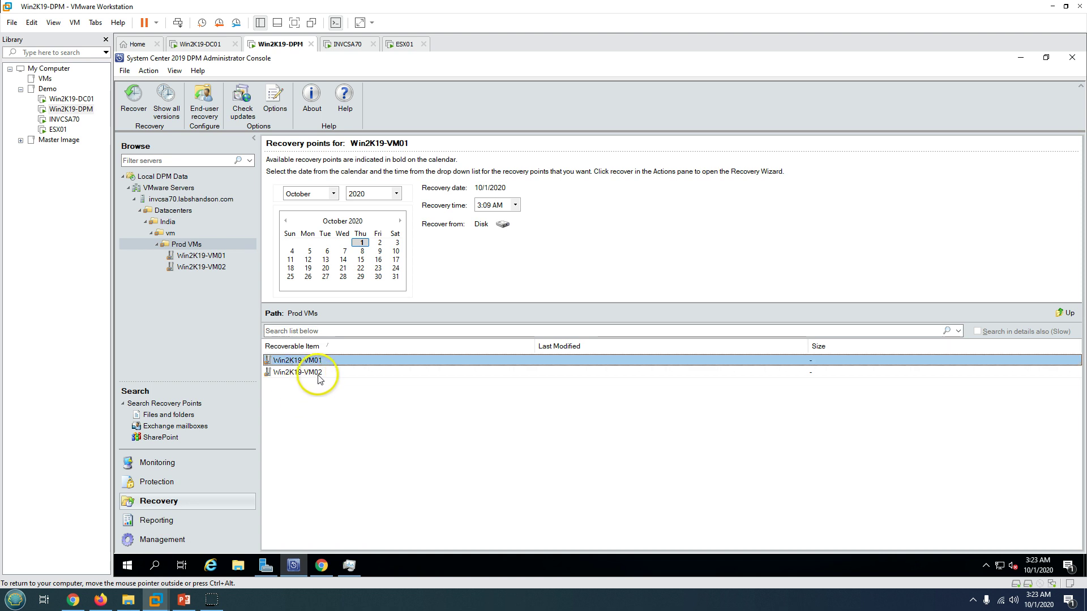
{"action": "left_click", "coordinate": [318, 374]}
{"action": "right_click", "coordinate": [324, 375]}
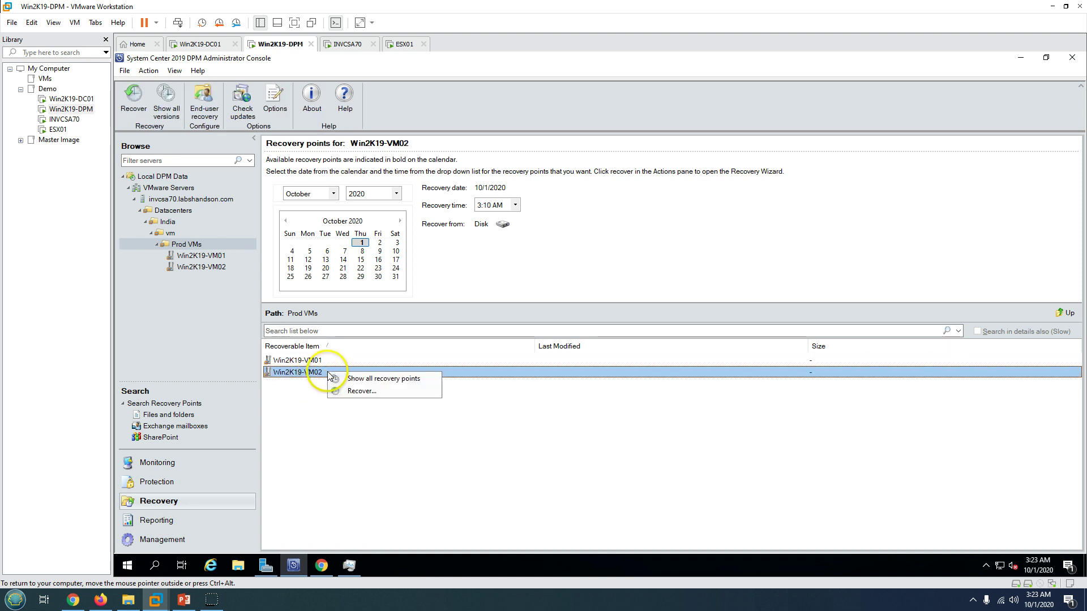
{"action": "left_click", "coordinate": [382, 379]}
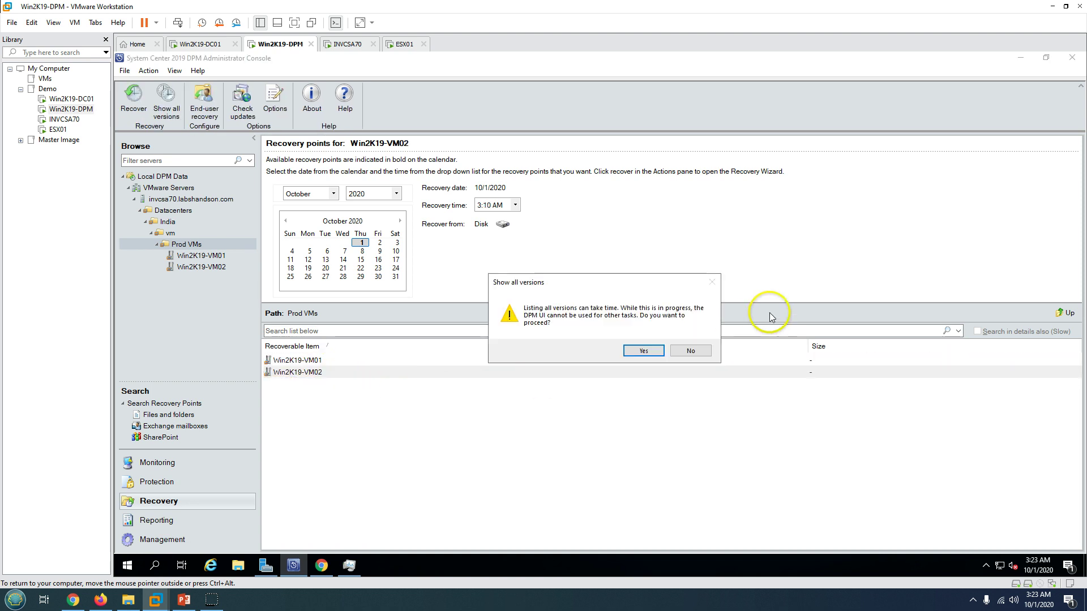
{"action": "left_click", "coordinate": [646, 350]}
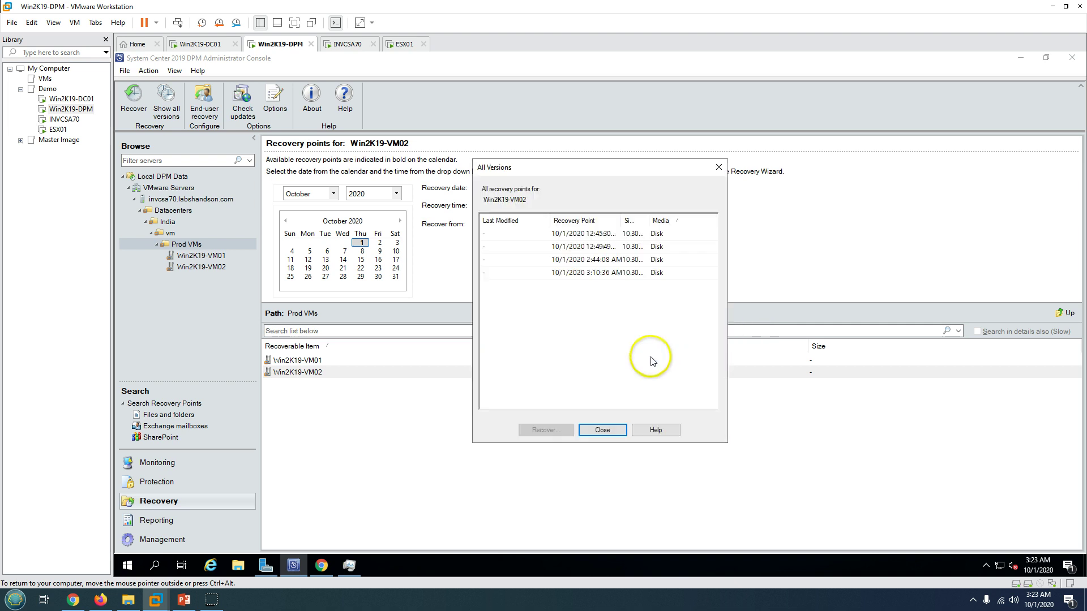
- Start recovering Win2K19-VM02 from its 10/1/2020 3:10:36 AM recovery point, widening the recovery point column to read the full times
{"action": "left_click", "coordinate": [617, 273]}
{"action": "left_click_drag", "start_coordinate": [623, 219], "coordinate": [628, 220]}
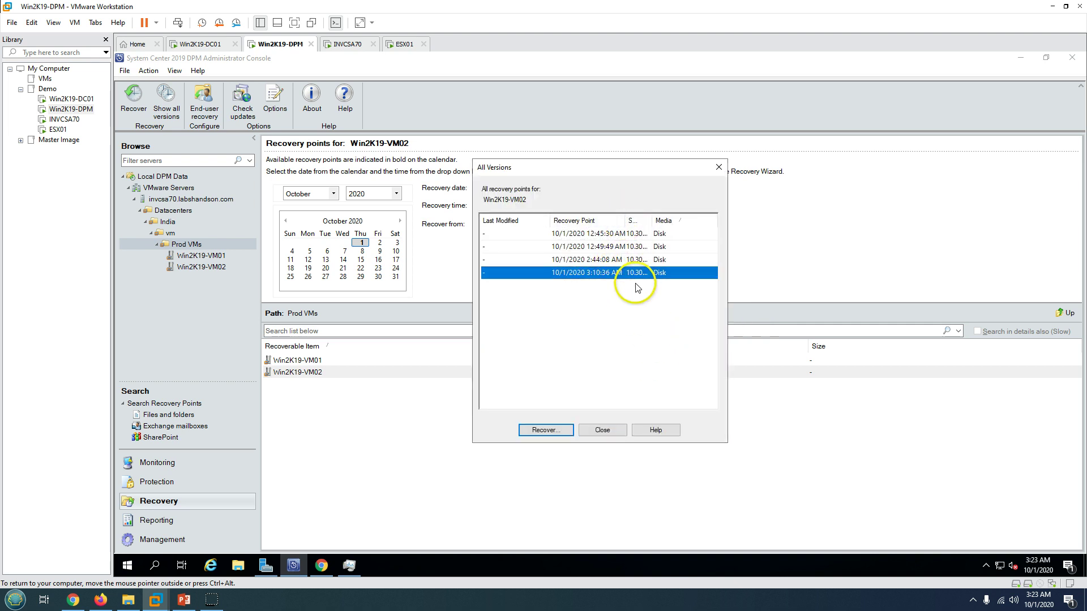
{"action": "left_click", "coordinate": [545, 433]}
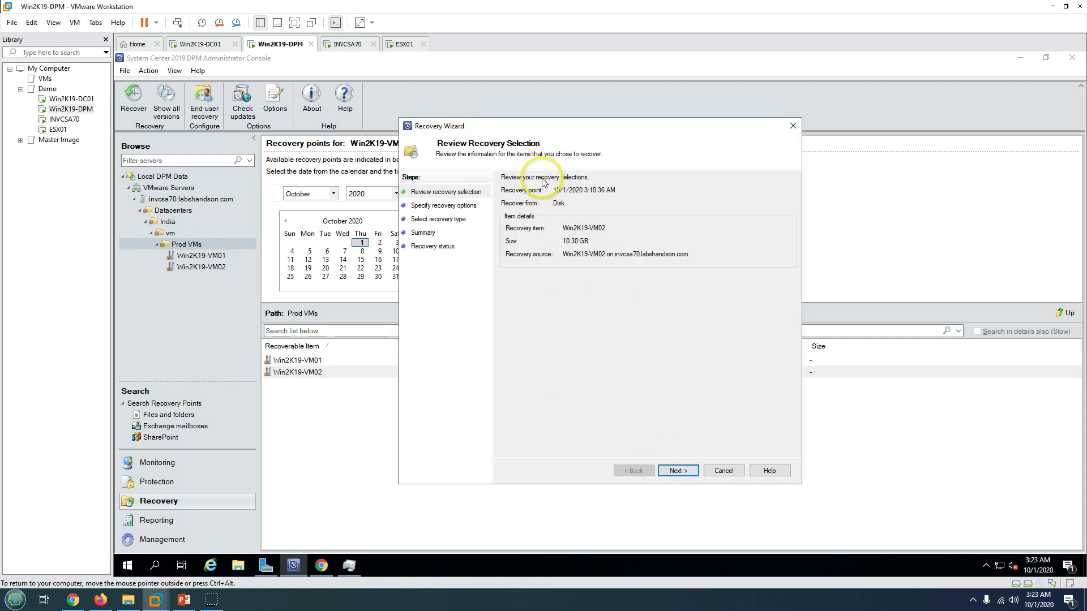
- Leave bandwidth throttling disabled for the Win2K19-VM02 recovery and choose to recover it as a virtual machine on any host
{"action": "left_click", "coordinate": [682, 473]}
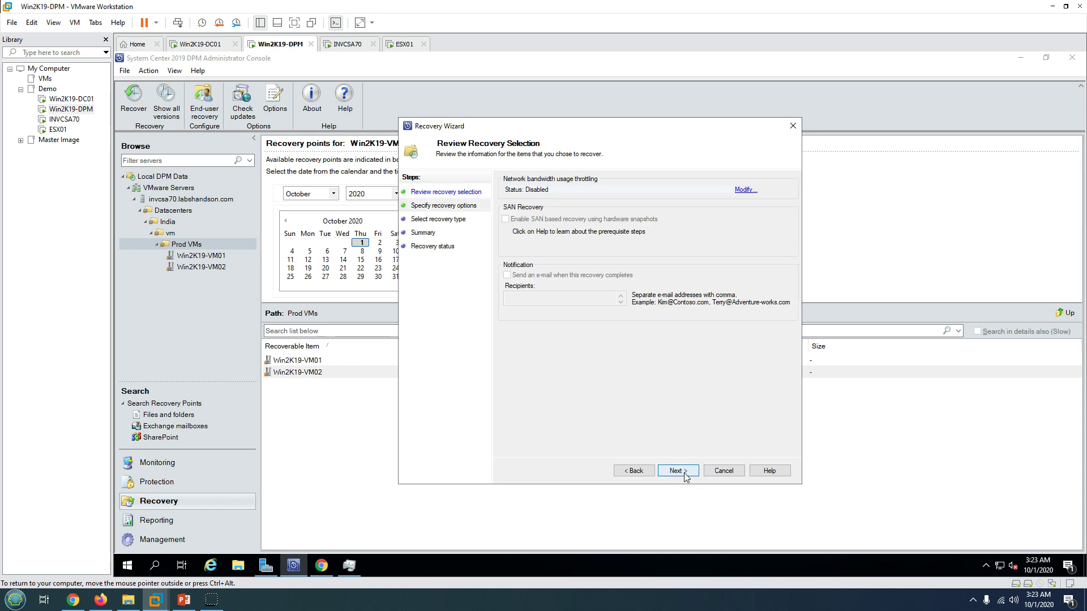
{"action": "left_click", "coordinate": [747, 194]}
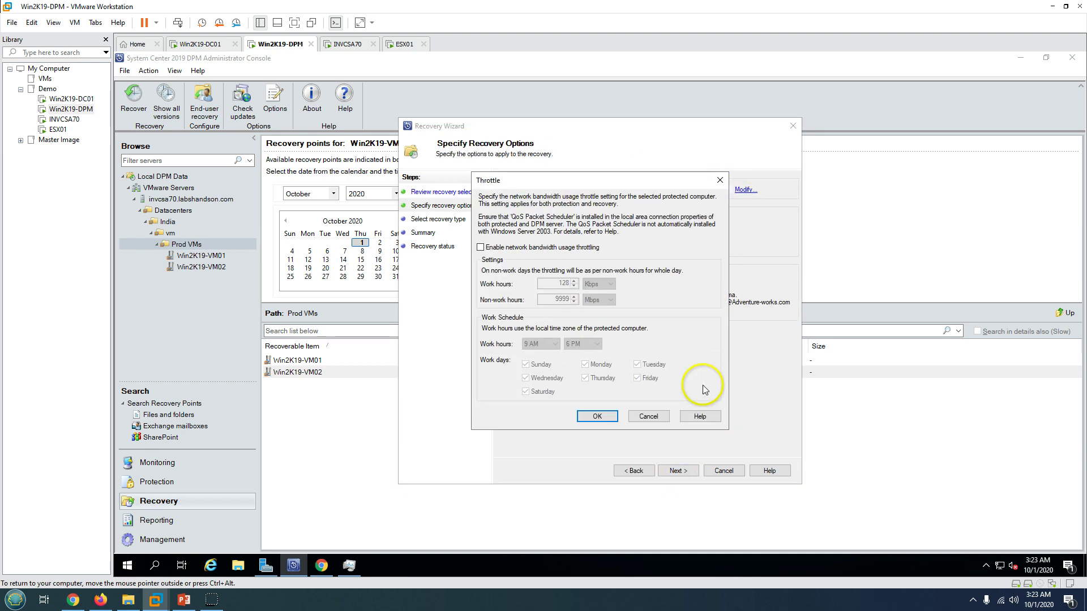
{"action": "left_click", "coordinate": [651, 417]}
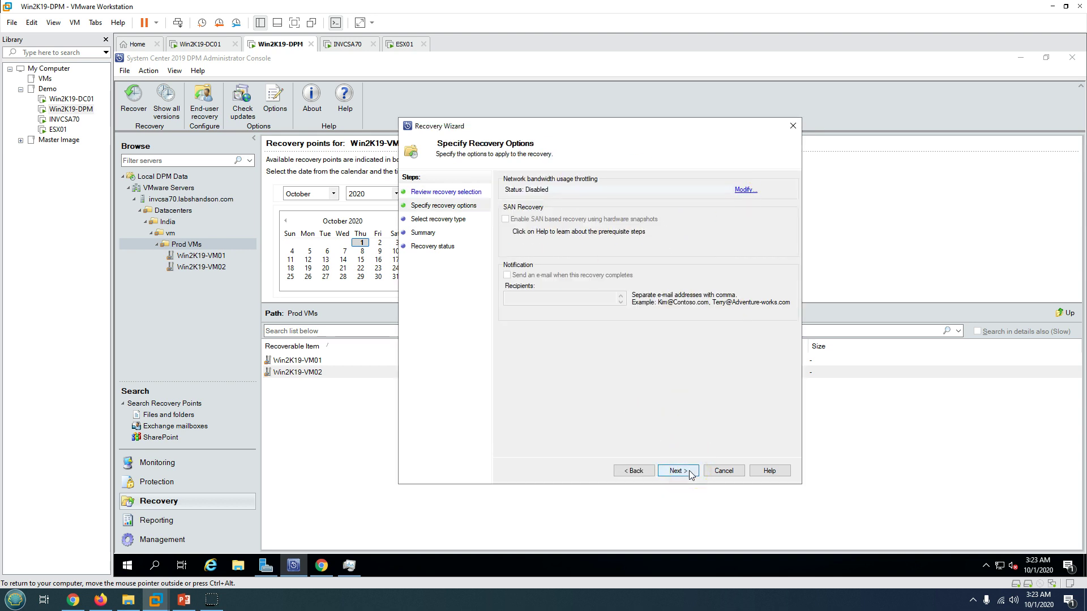
{"action": "left_click", "coordinate": [688, 471]}
{"action": "left_click", "coordinate": [529, 213]}
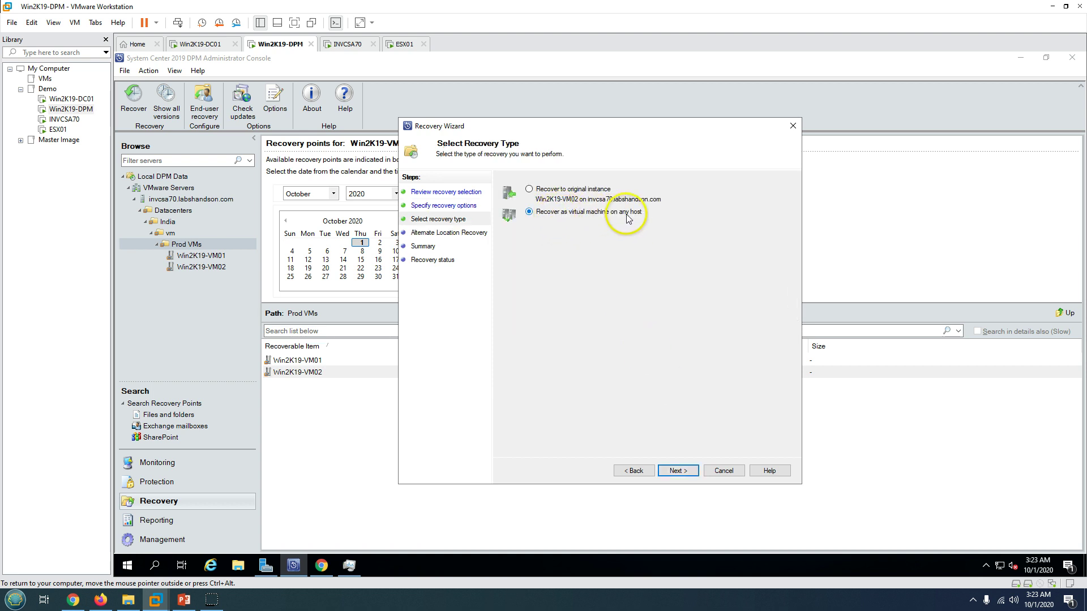
{"action": "left_click", "coordinate": [686, 472]}
- Specify esx01.labshandson.com as the target ESXi host and its Resources pool as the resource pool
{"action": "left_click", "coordinate": [772, 195]}
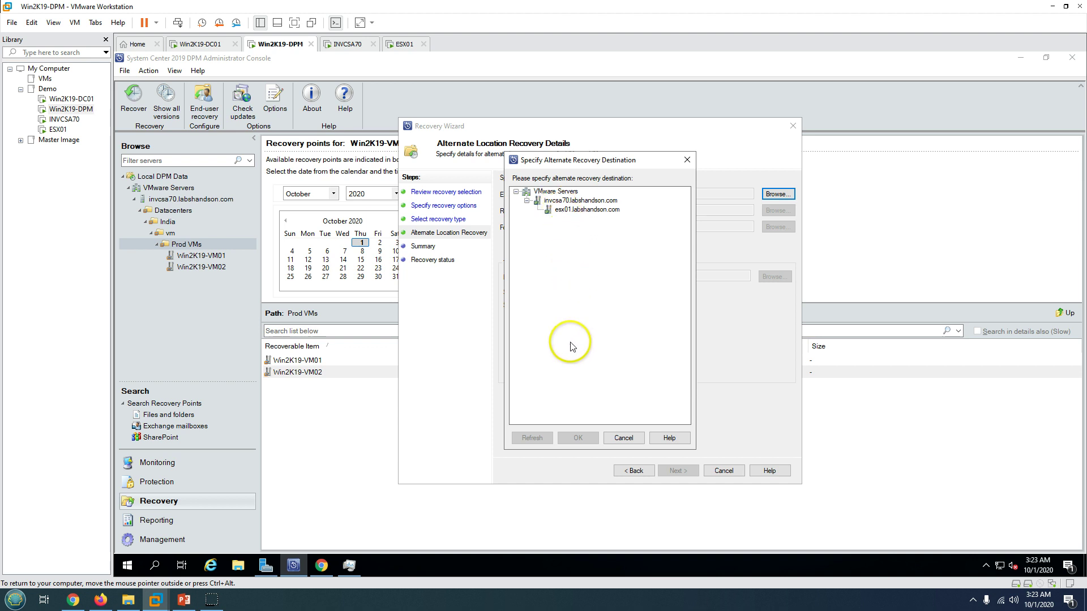
{"action": "left_click", "coordinate": [571, 211]}
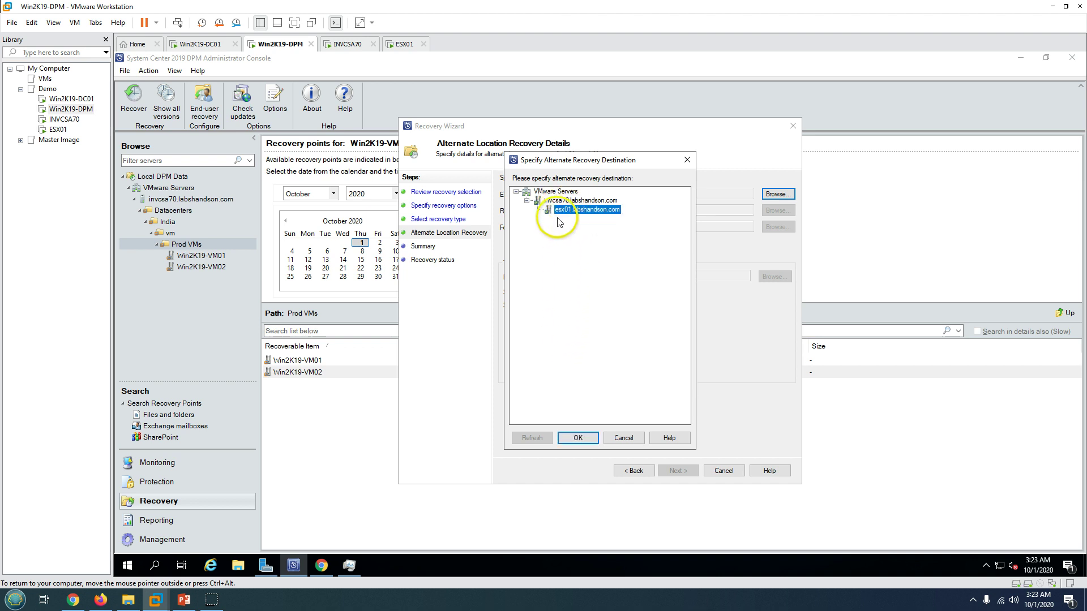
{"action": "left_click", "coordinate": [578, 438]}
{"action": "left_click", "coordinate": [773, 214]}
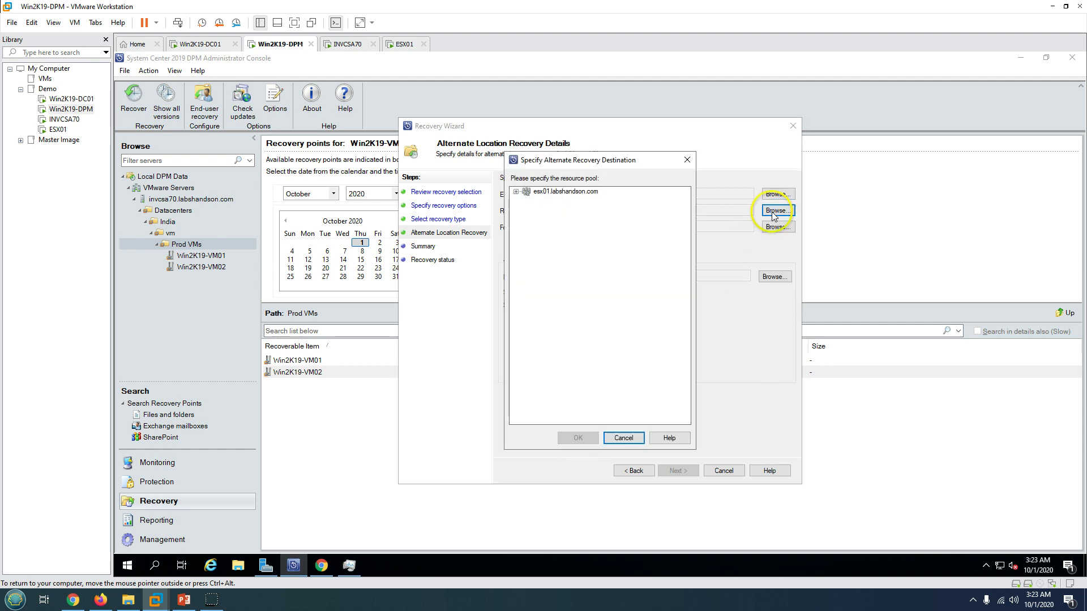
{"action": "left_click", "coordinate": [558, 200]}
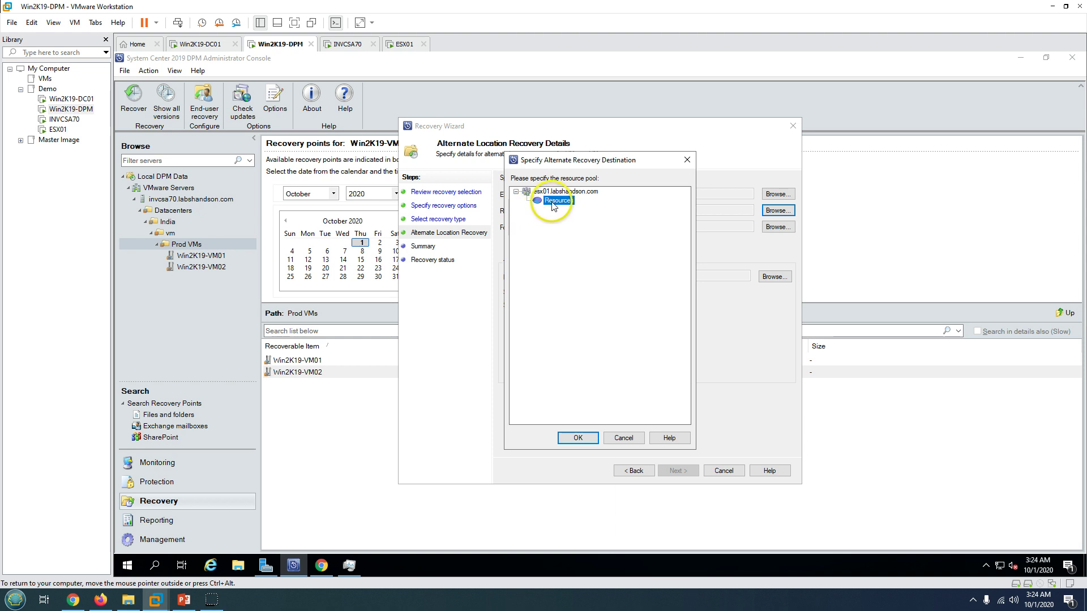
{"action": "left_click", "coordinate": [578, 438]}
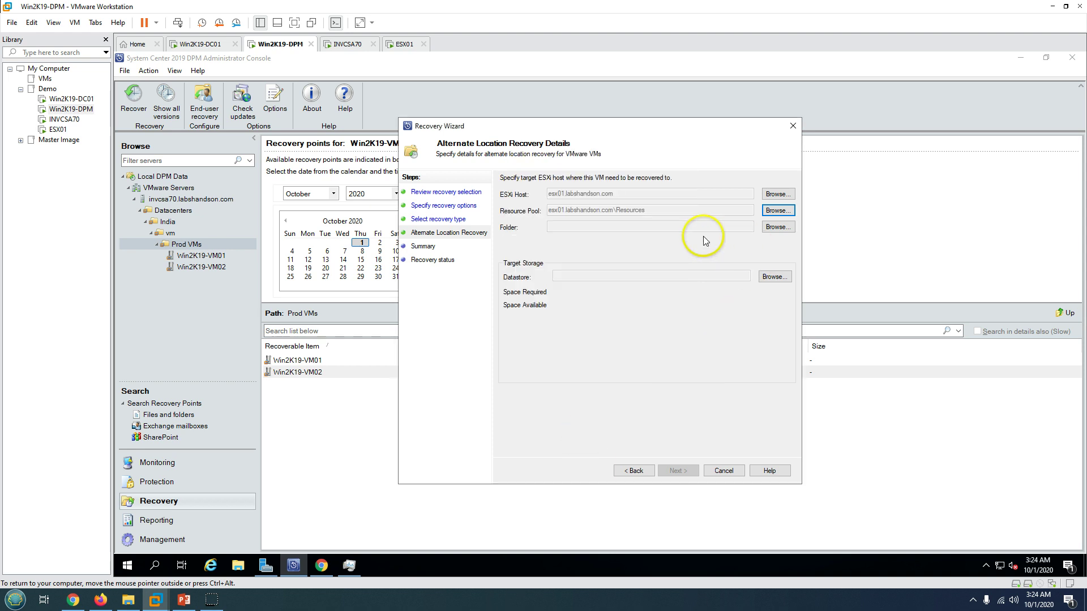
- Set the target folder to Datacenters\India\vm\Prod VMs and the datastore to ESX1_Local, and continue to the recovery summary
{"action": "left_click", "coordinate": [778, 226]}
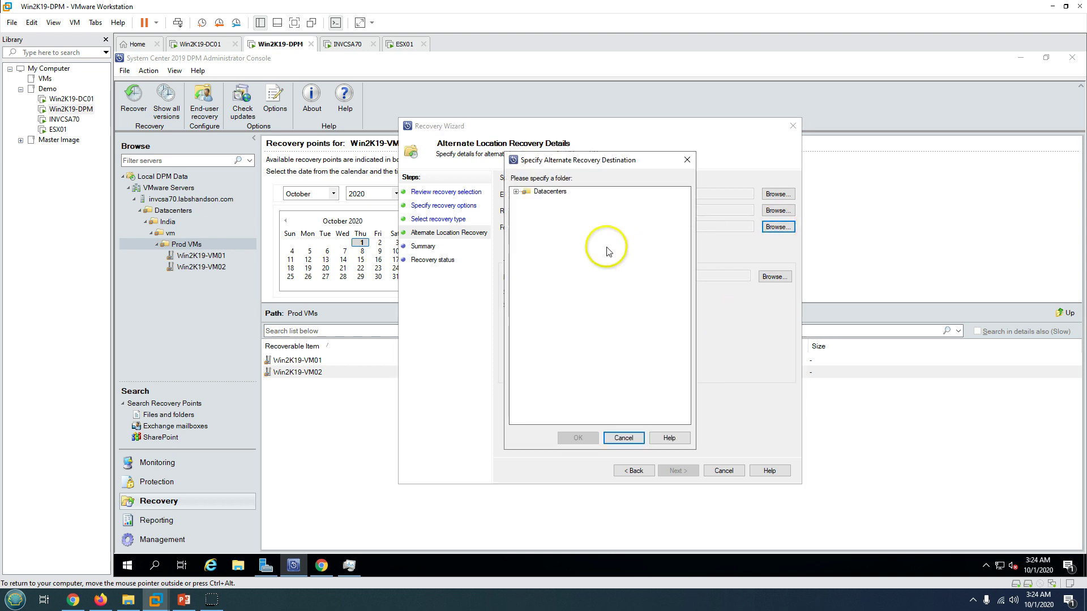
{"action": "left_click", "coordinate": [515, 191]}
{"action": "left_click", "coordinate": [537, 209]}
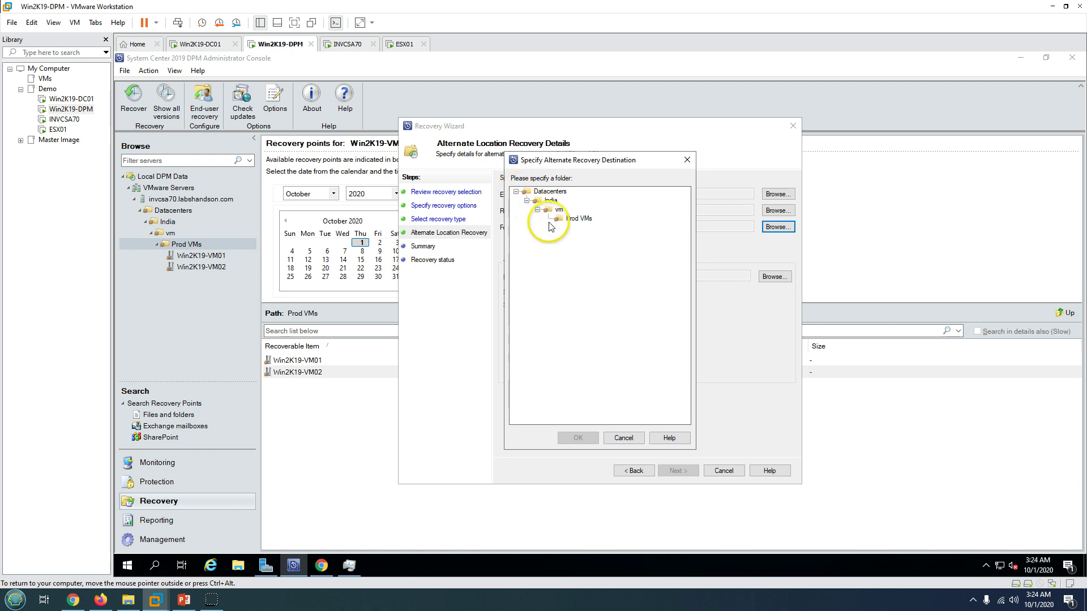
{"action": "left_click", "coordinate": [569, 219]}
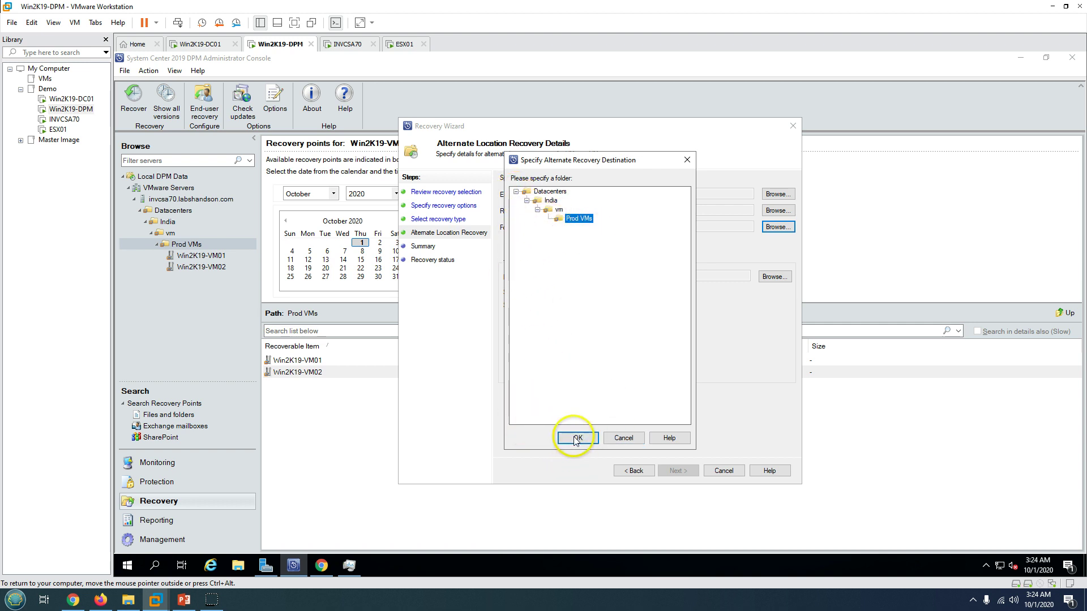
{"action": "left_click", "coordinate": [576, 438]}
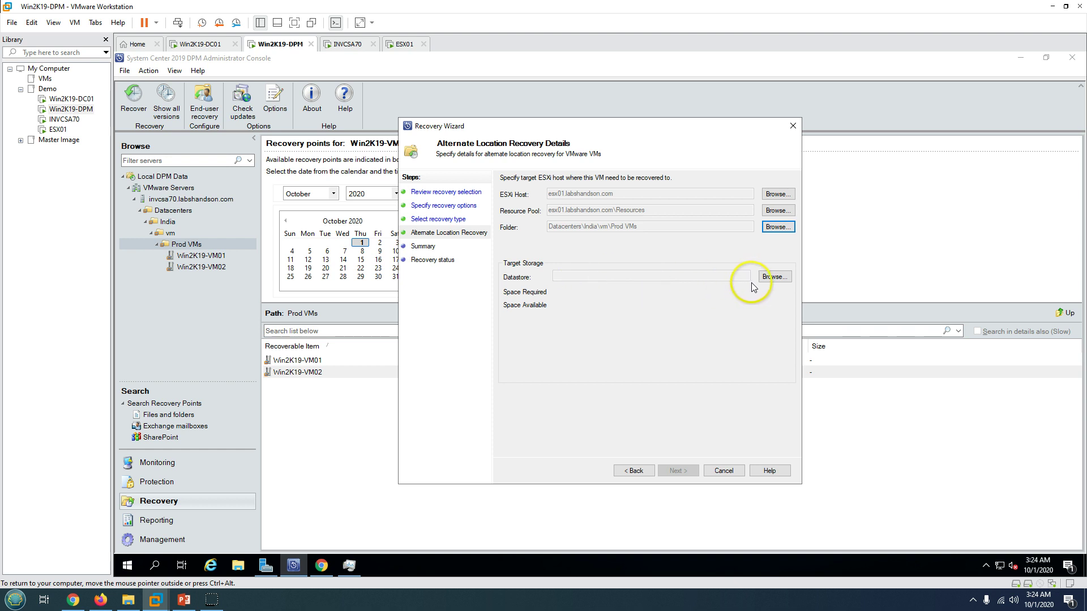
{"action": "left_click", "coordinate": [774, 277]}
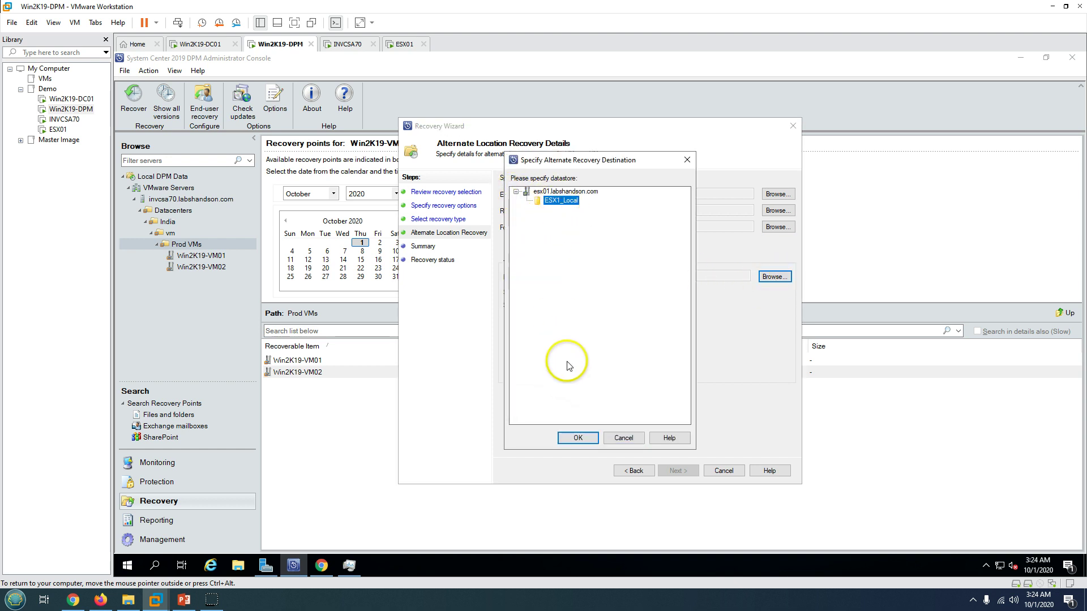
{"action": "left_click", "coordinate": [582, 437]}
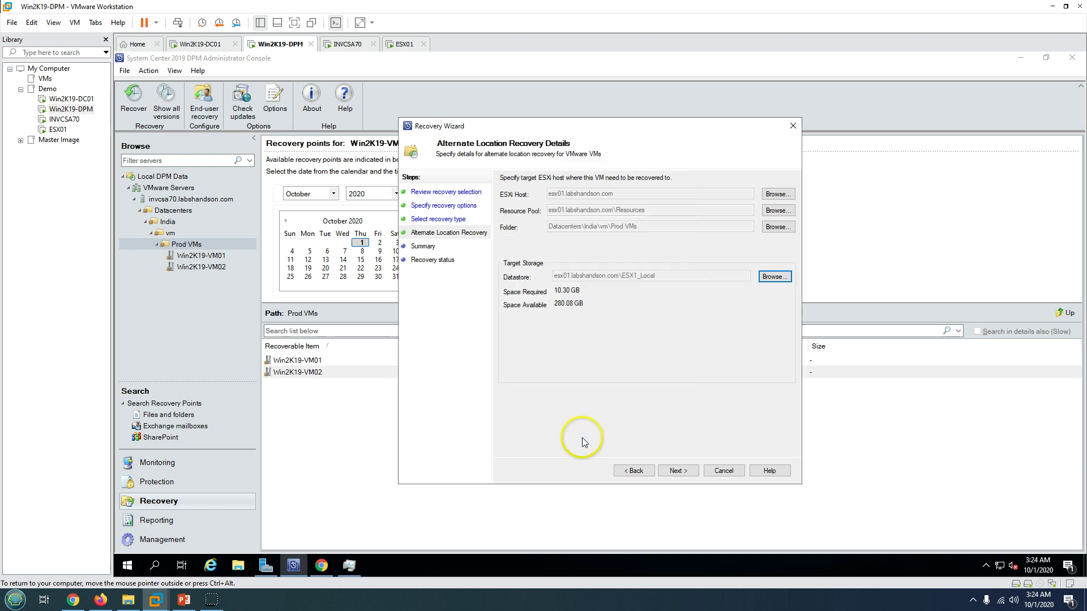
{"action": "left_click", "coordinate": [677, 471]}
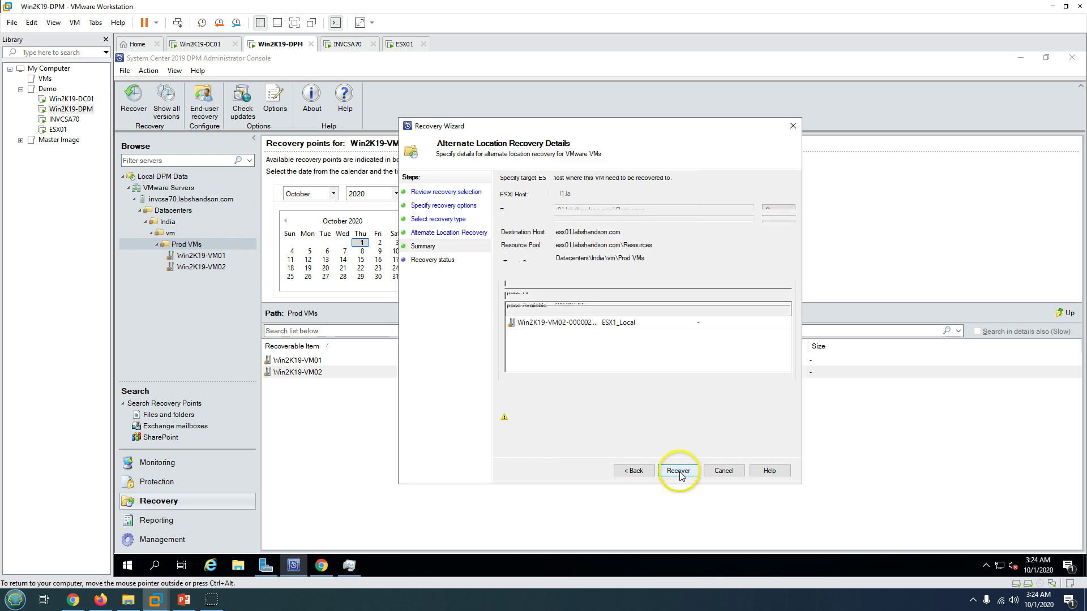
- Review the Win2K19-VM02 disk file in the recovery summary, start the recovery, and close the wizard
{"action": "left_click", "coordinate": [538, 321]}
{"action": "double_click", "coordinate": [599, 311]}
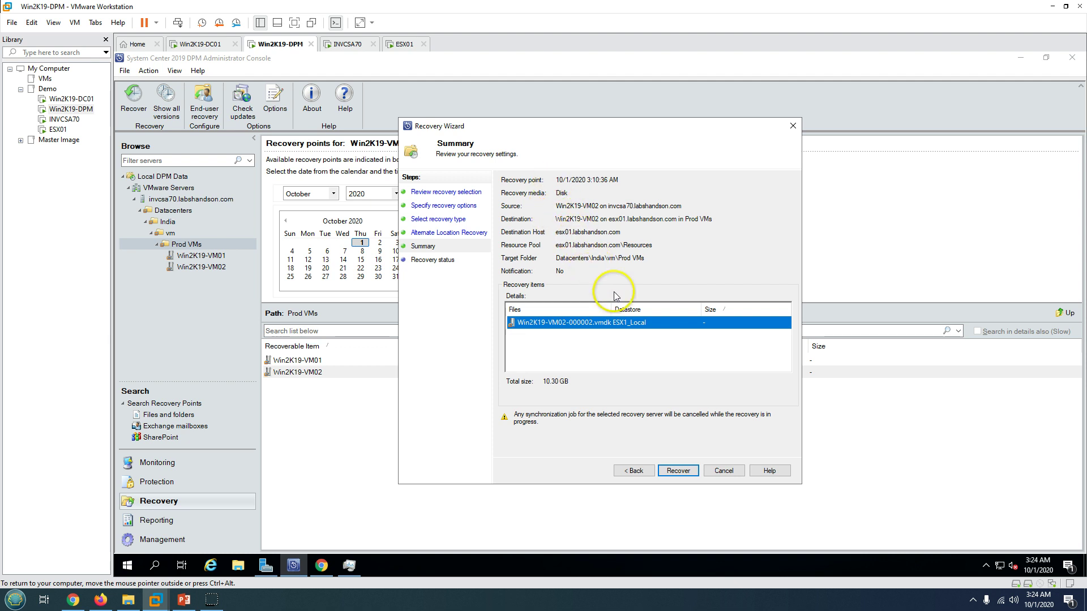
{"action": "left_click", "coordinate": [682, 473]}
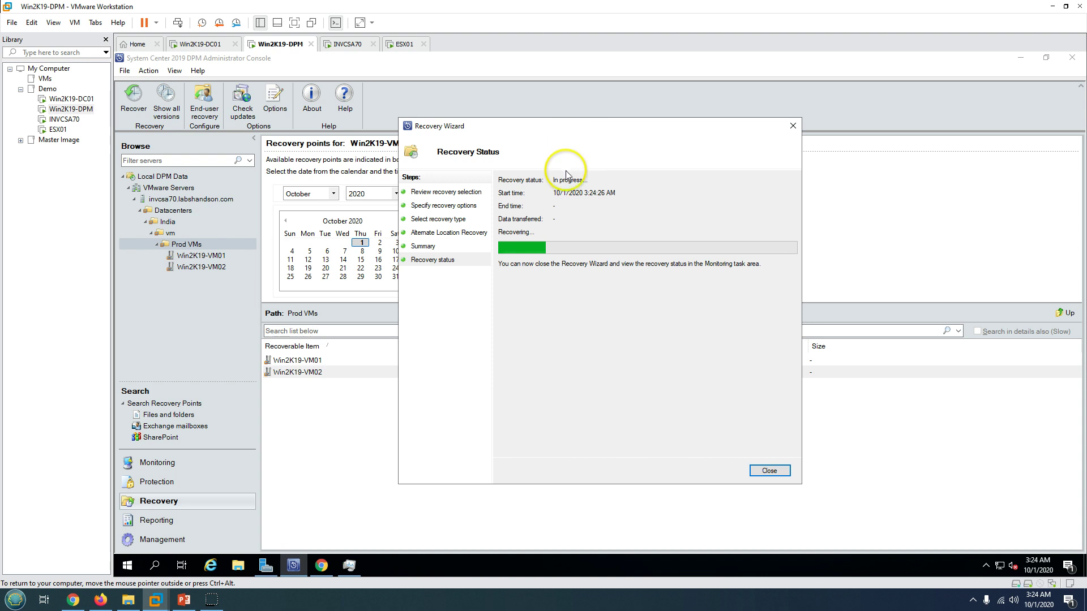
{"action": "left_click", "coordinate": [769, 471]}
{"action": "left_click", "coordinate": [606, 431]}
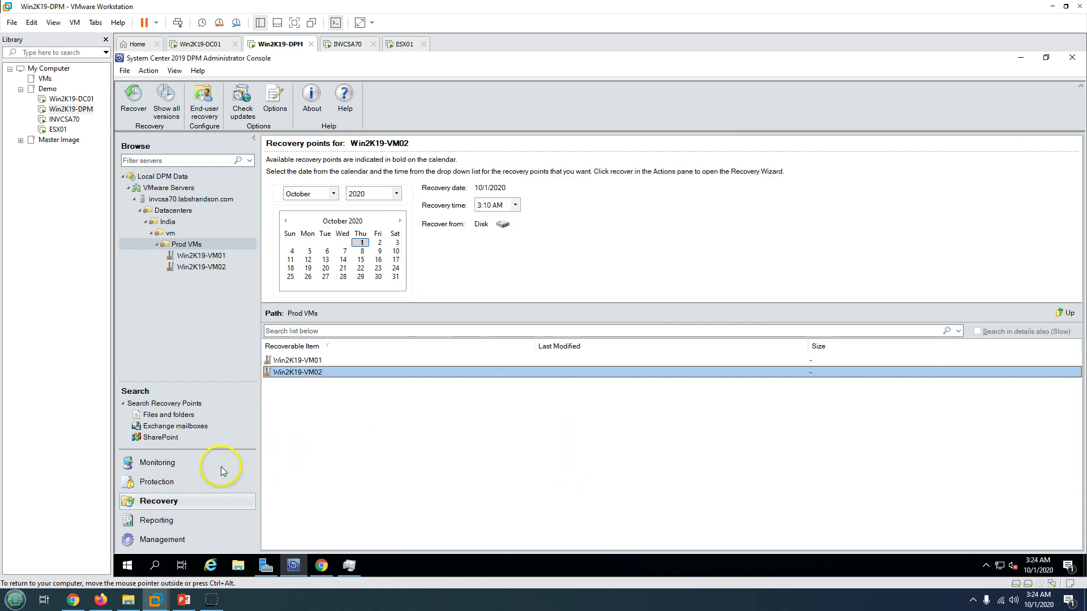
- Show the details of the in-progress Win2K19-VM02 disk recovery job in Monitoring
{"action": "left_click", "coordinate": [217, 468]}
{"action": "left_click", "coordinate": [266, 191]}
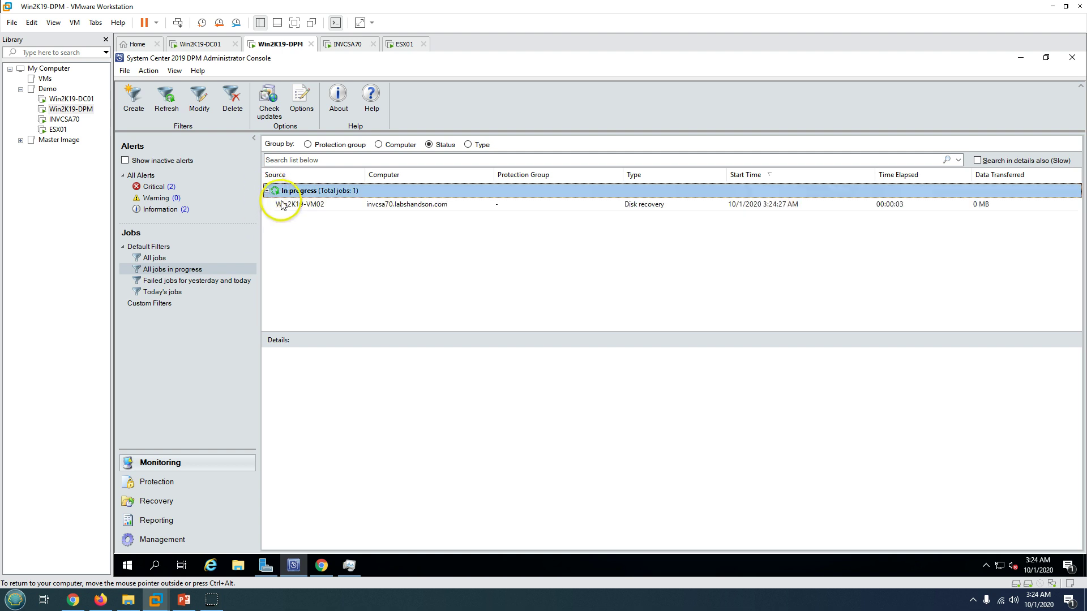
{"action": "left_click", "coordinate": [294, 206]}
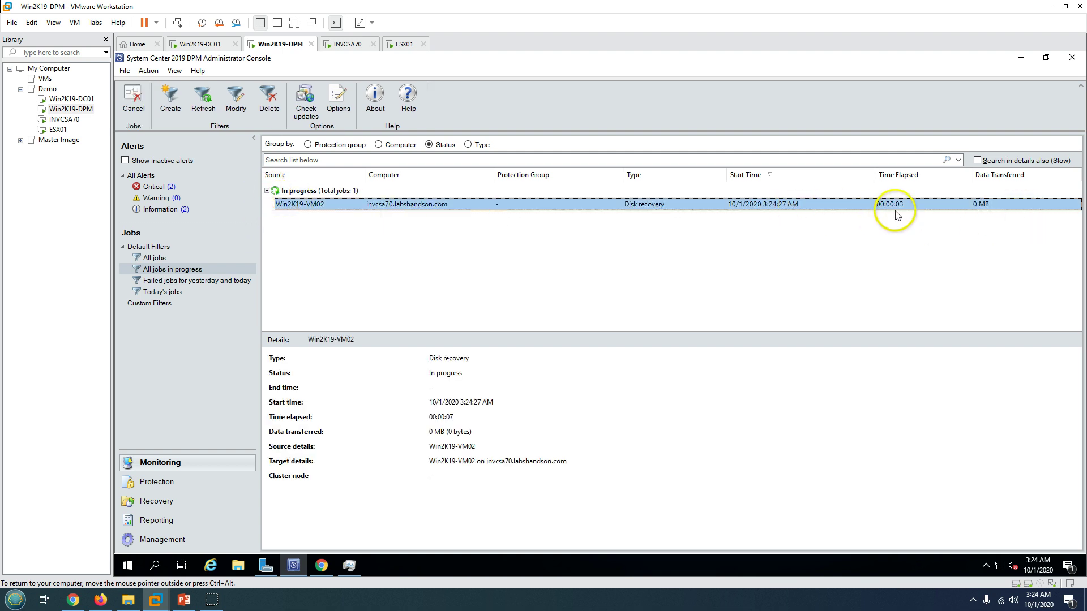
- Switch to the vSphere Client, expand the recent tasks, and view the Win2K19-VM01-Recovered summary
{"action": "left_click", "coordinate": [320, 566]}
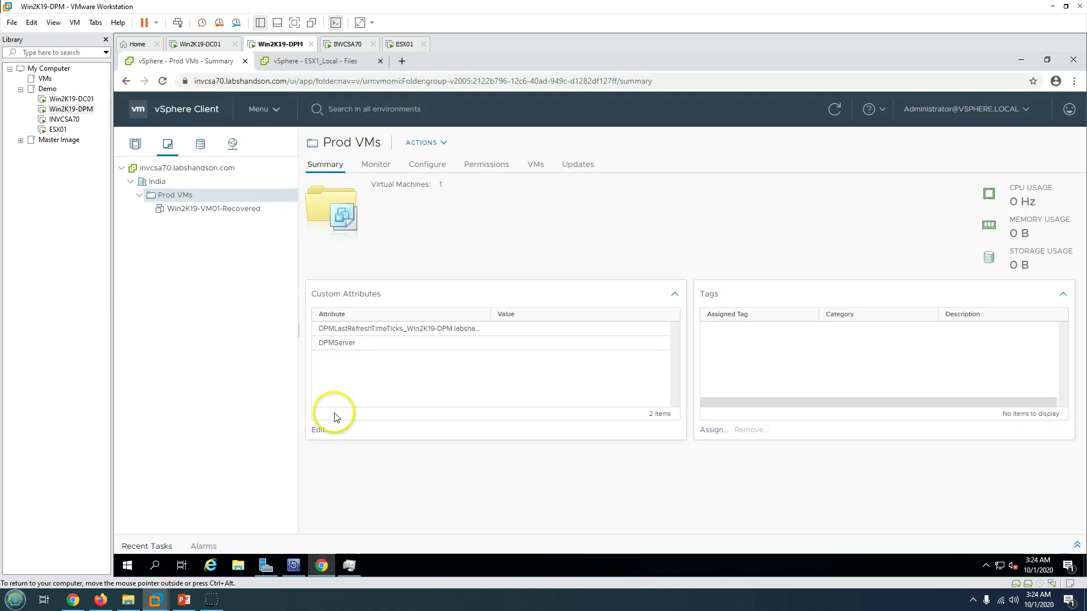
{"action": "left_click", "coordinate": [1078, 545]}
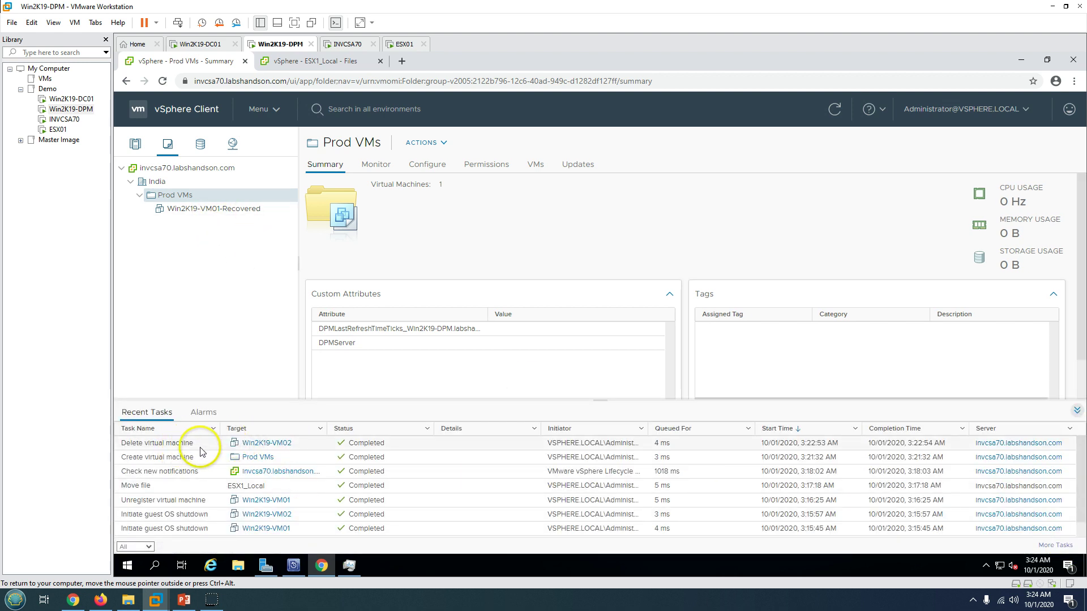
{"action": "left_click", "coordinate": [218, 208]}
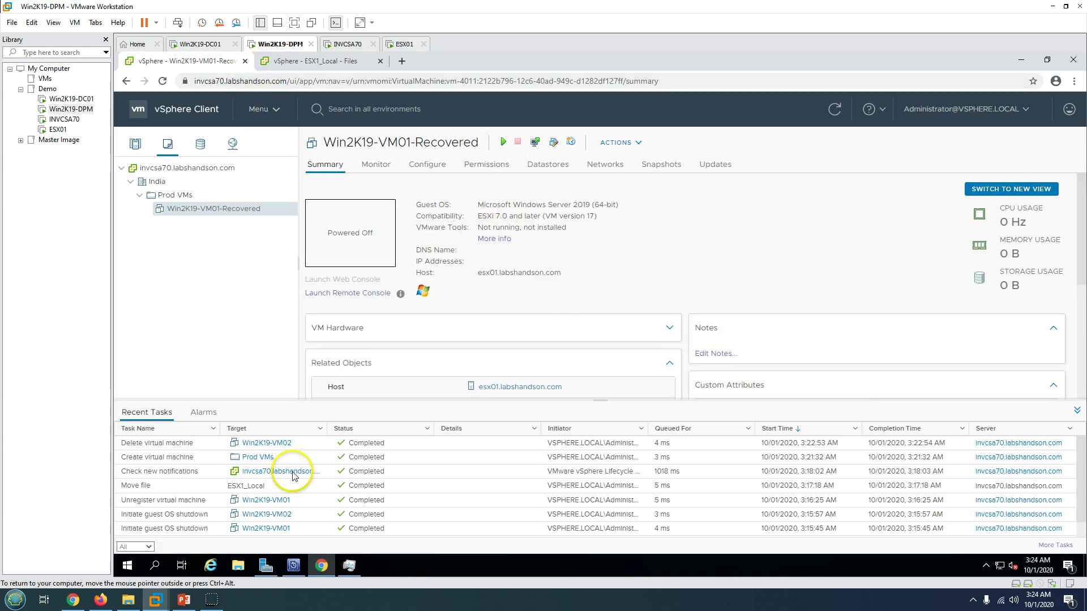
- Return to the DPM console and refresh the in-progress jobs to check the Win2K19-VM02 recovery
{"action": "left_click", "coordinate": [294, 565]}
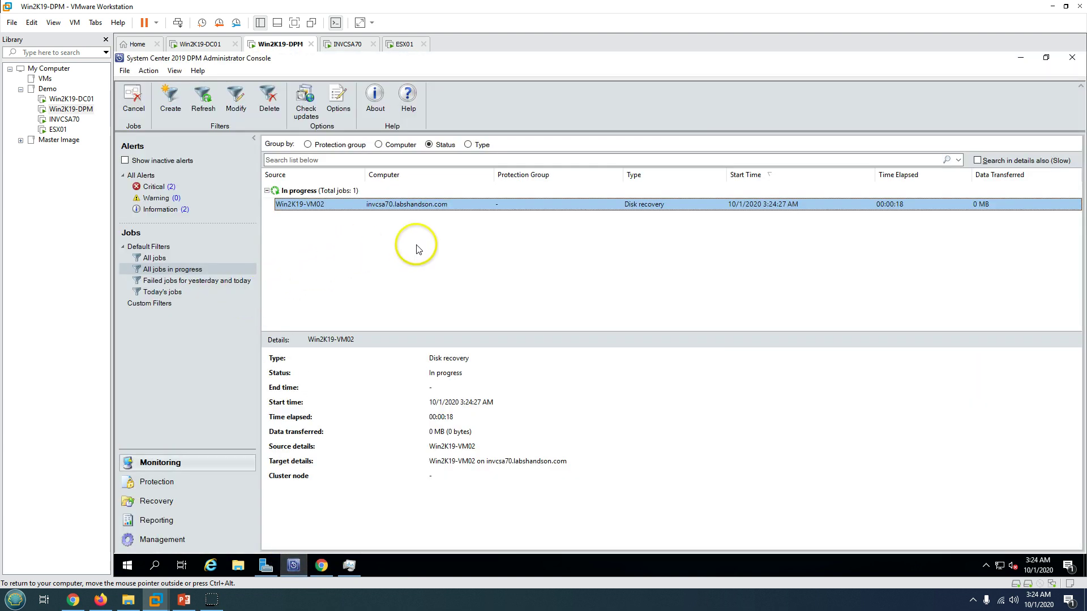
{"action": "left_click", "coordinate": [214, 99]}
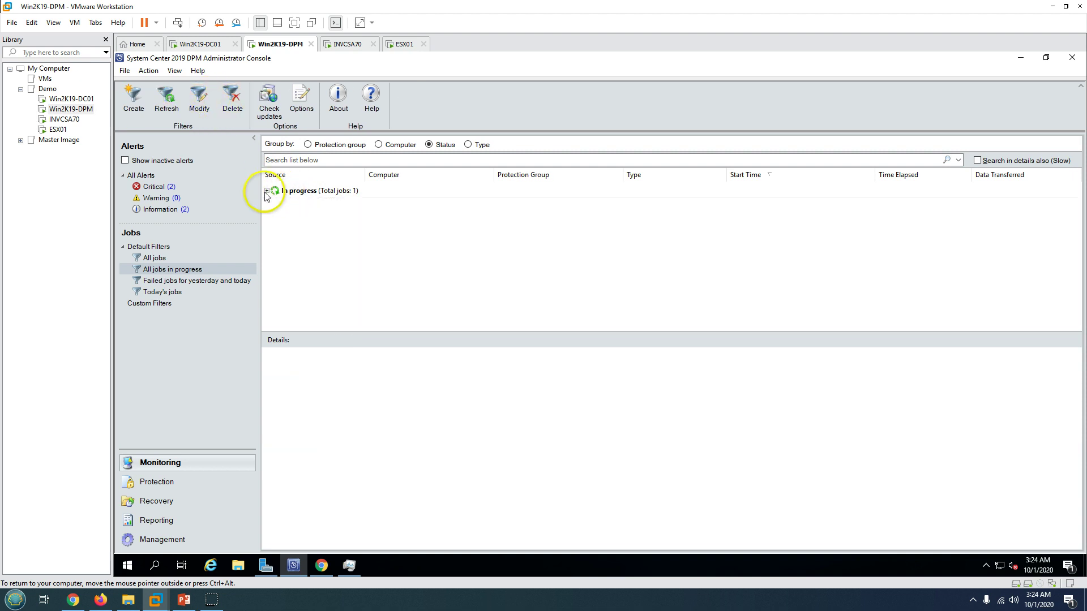
{"action": "left_click", "coordinate": [267, 192]}
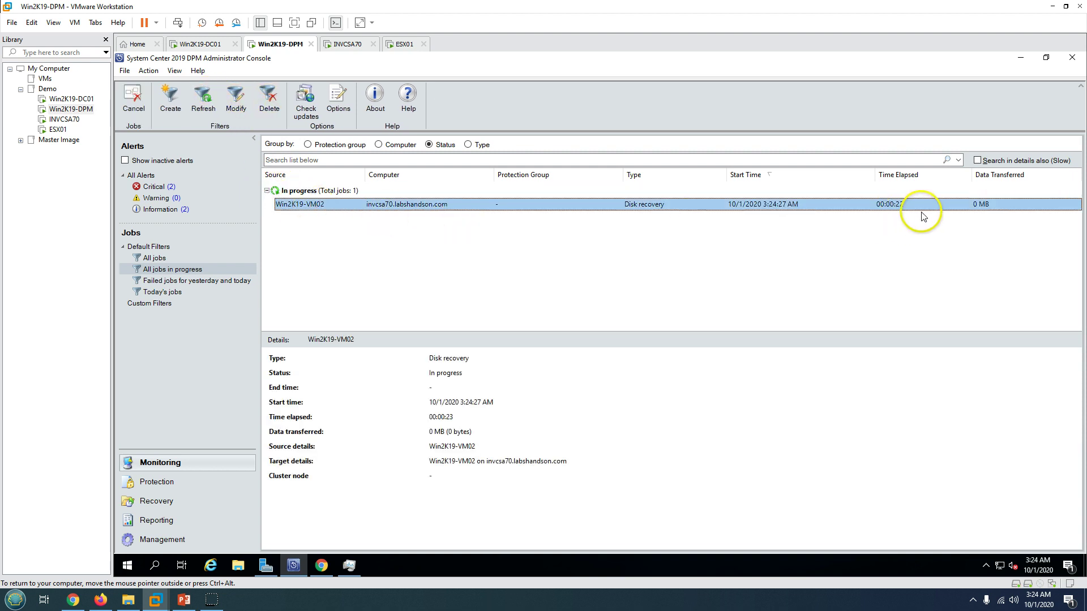
- View the Win2K19-VM02-Recovered summary in the vSphere Client and recheck its recovery job in the DPM console
{"action": "left_click", "coordinate": [324, 565]}
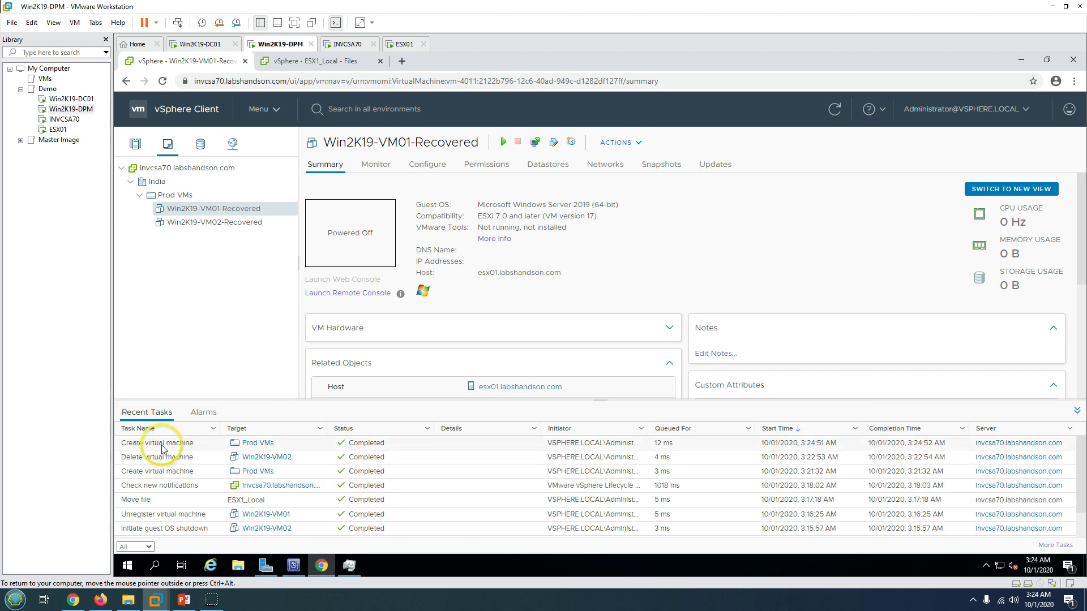
{"action": "left_click", "coordinate": [226, 223]}
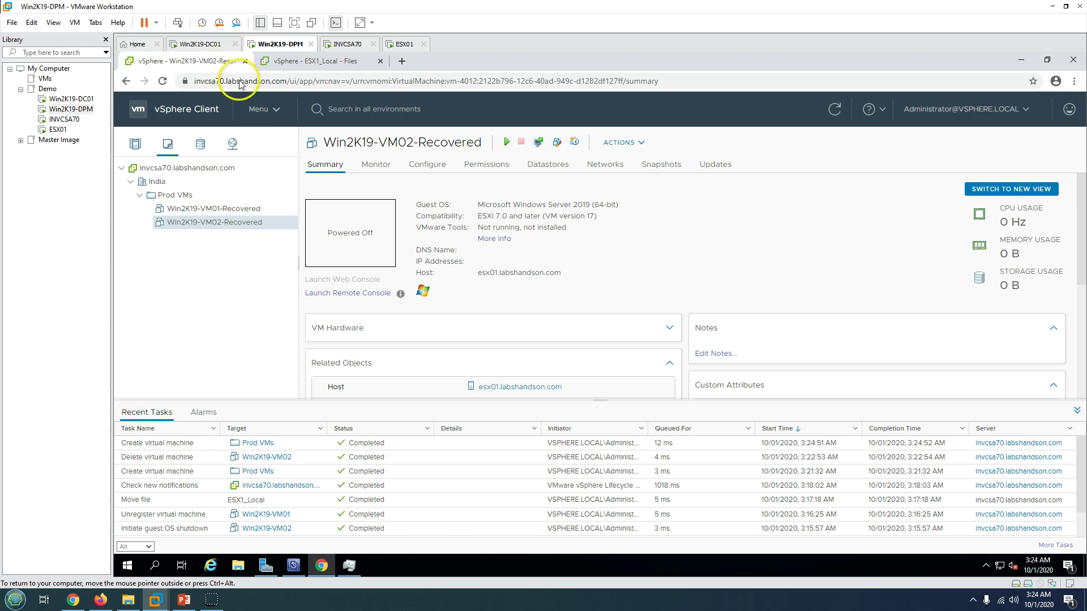
{"action": "left_click", "coordinate": [330, 568]}
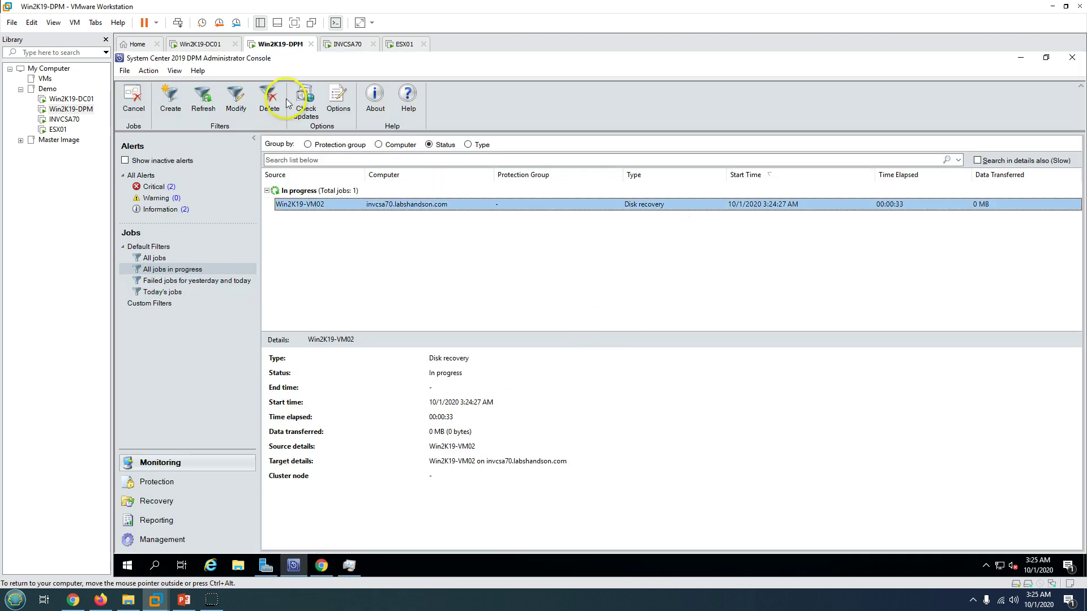
{"action": "left_click", "coordinate": [271, 193]}
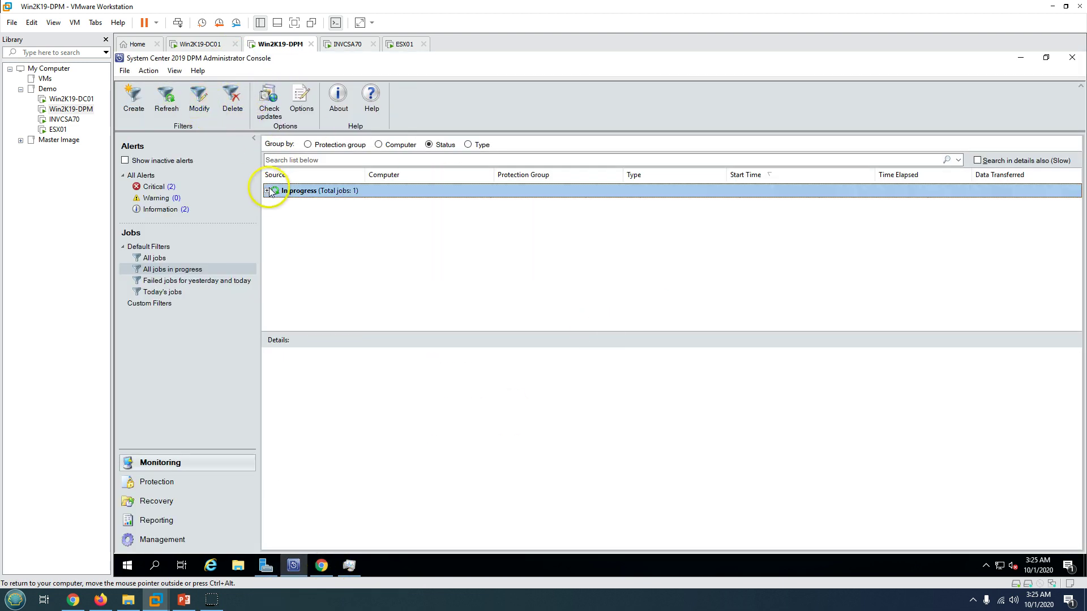
{"action": "double_click", "coordinate": [275, 194]}
{"action": "left_click", "coordinate": [409, 205]}
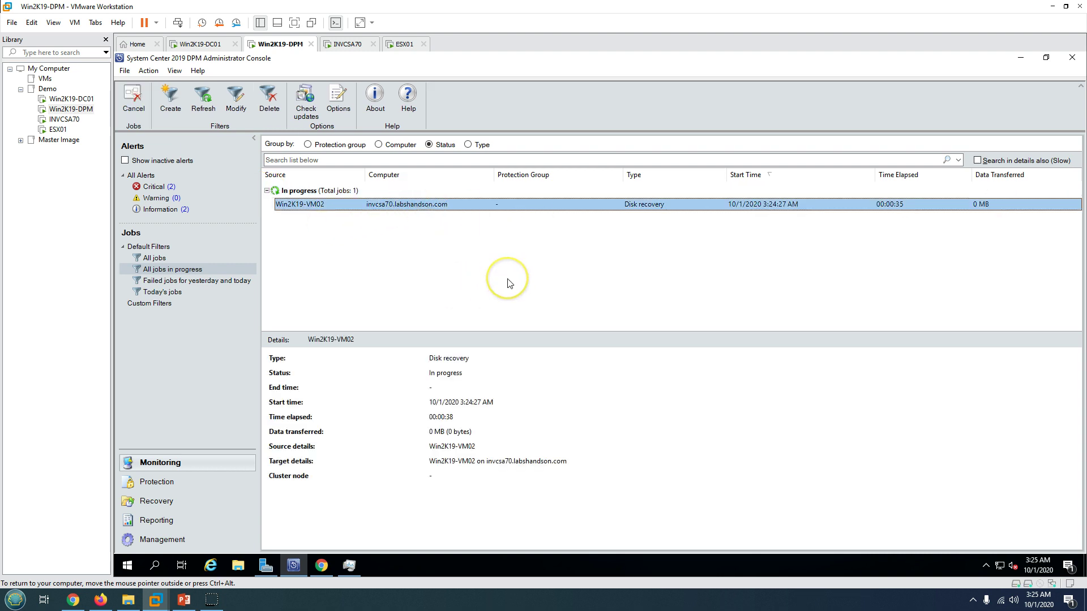
- Look through the failed jobs filter, list all jobs, and expand the completed ones
{"action": "left_click", "coordinate": [190, 282]}
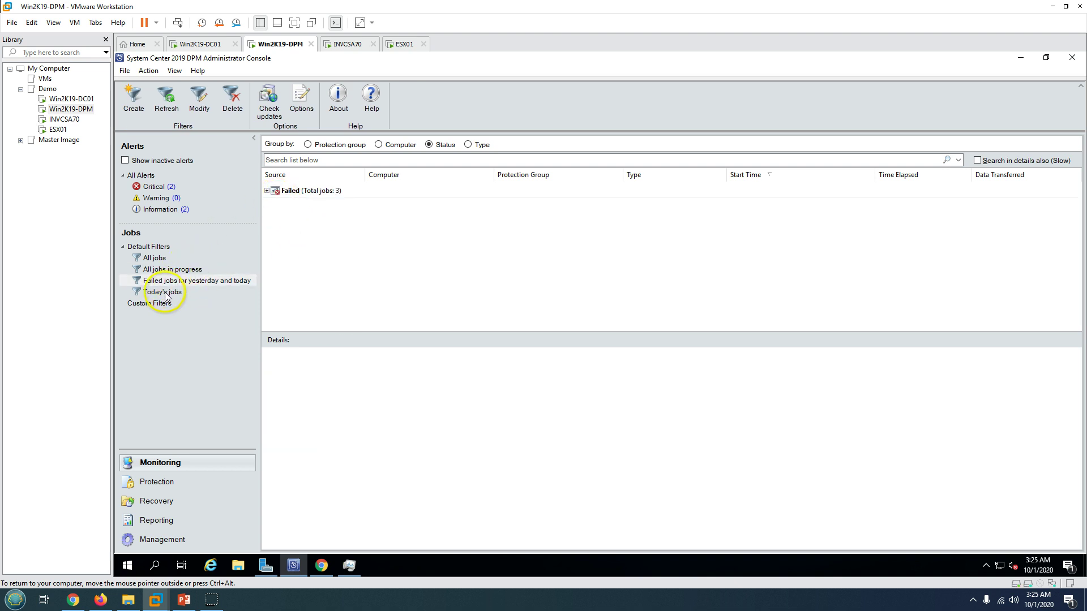
{"action": "left_click", "coordinate": [155, 259]}
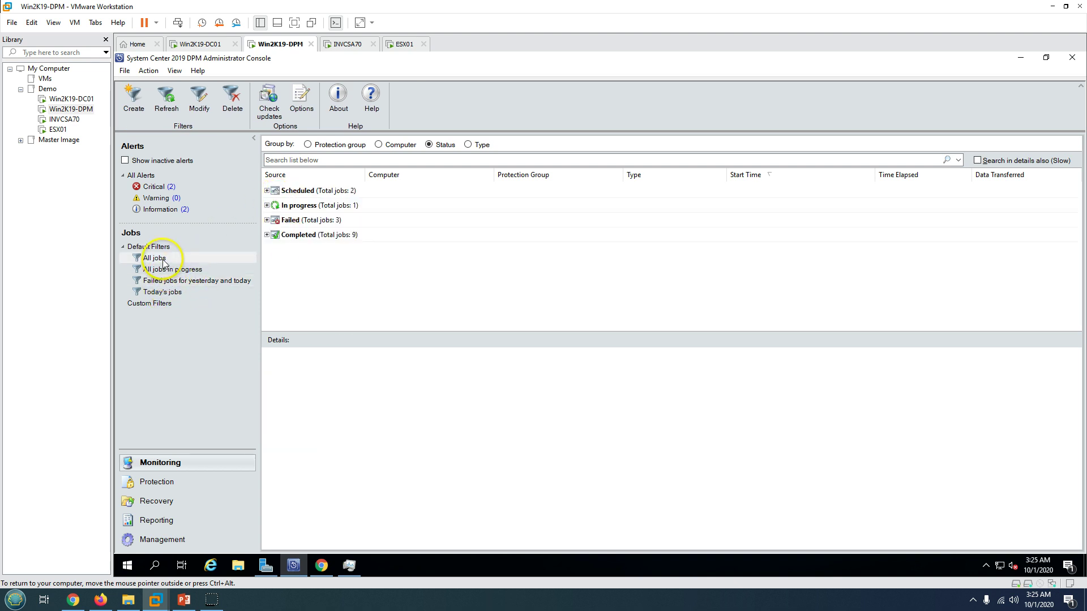
{"action": "left_click", "coordinate": [267, 235]}
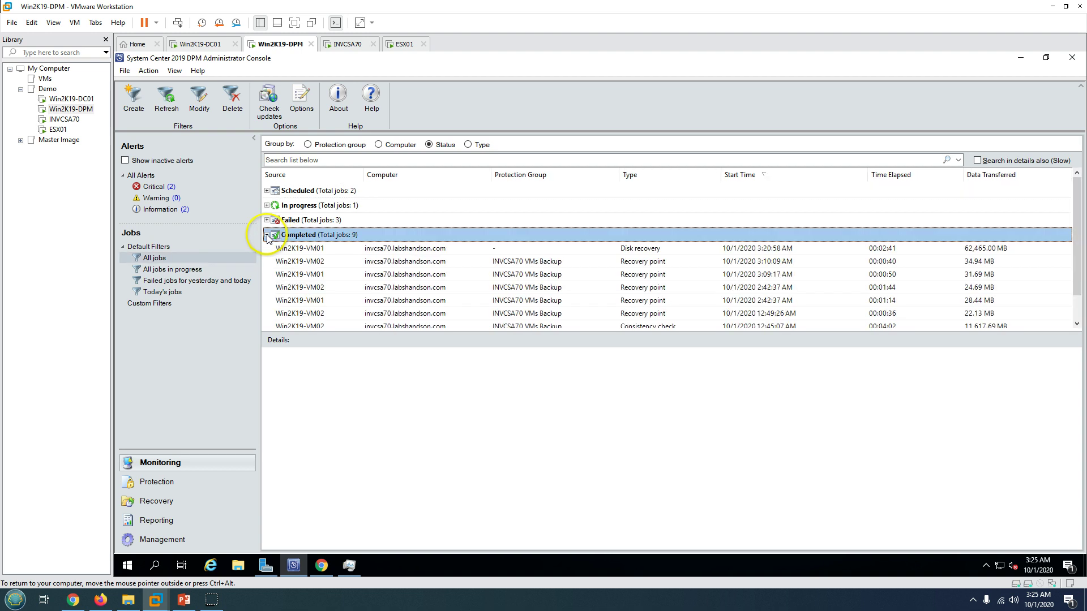
- View the details of the latest completed Win2K19-VM02 recovery point job and the Win2K19-VM01 disk recovery job
{"action": "left_click", "coordinate": [439, 262]}
{"action": "scroll", "coordinate": [531, 264], "scroll_direction": "down", "scroll_amount": 1}
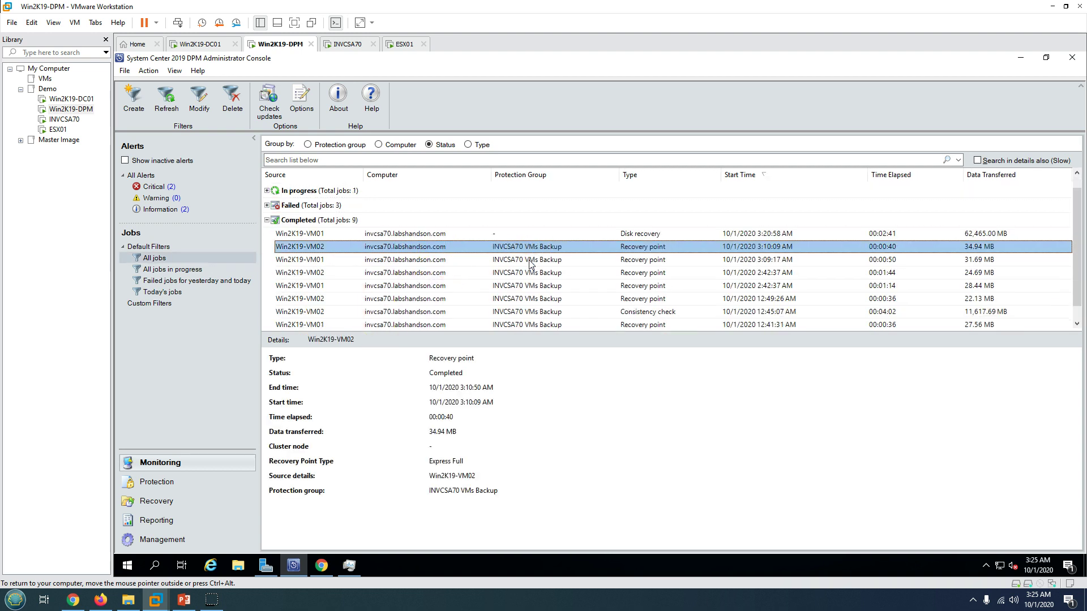
{"action": "scroll", "coordinate": [568, 260], "scroll_direction": "up", "scroll_amount": 1}
{"action": "left_click", "coordinate": [577, 249]}
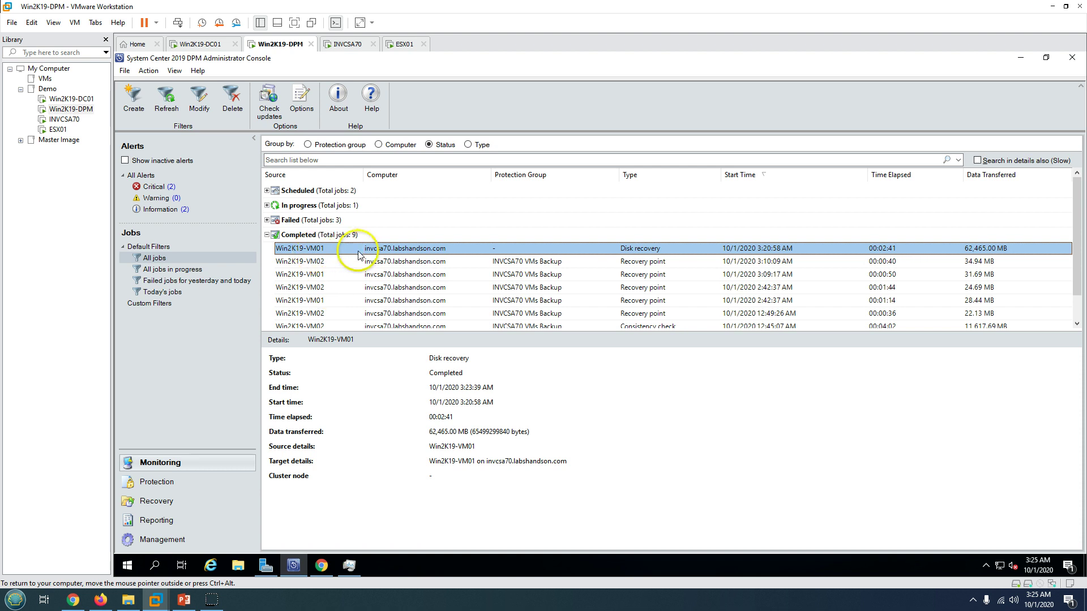
- Switch to the vSphere Client, power on Win2K19-VM01-Recovered, and open its web console
{"action": "left_click", "coordinate": [323, 569]}
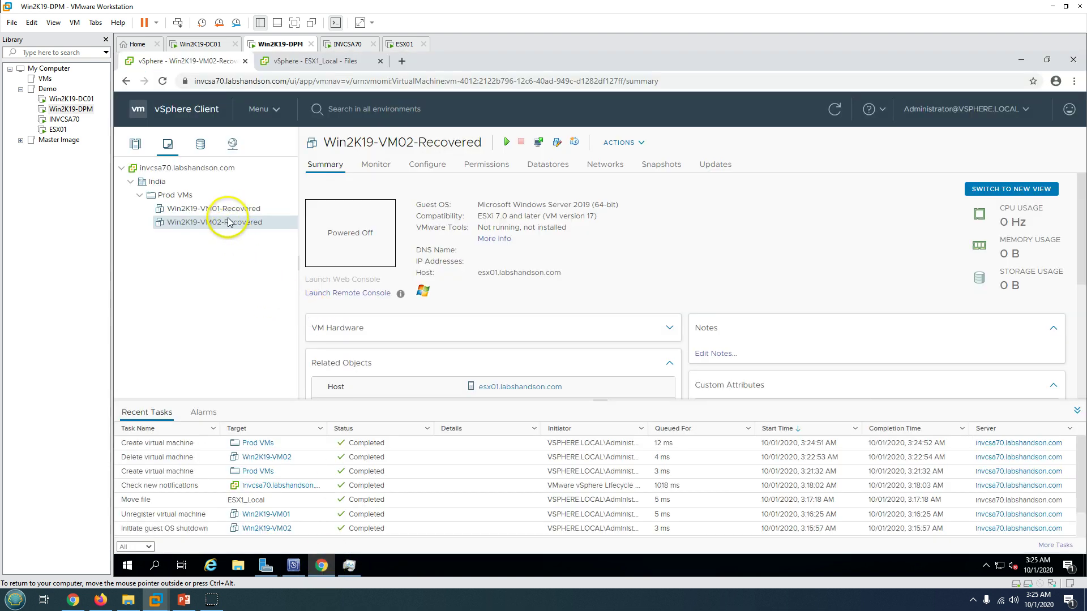
{"action": "left_click", "coordinate": [214, 209]}
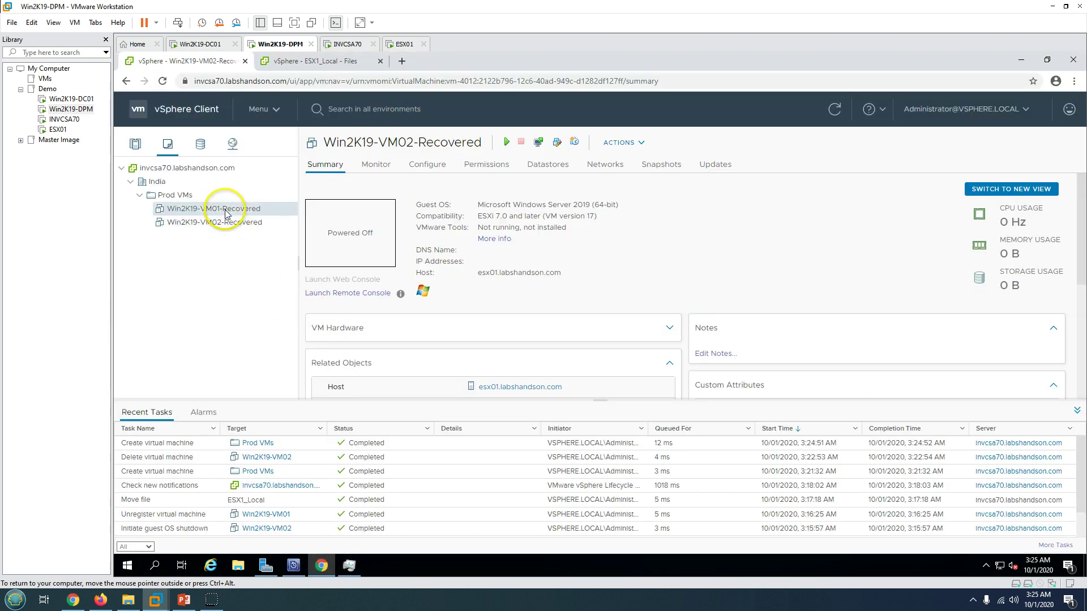
{"action": "left_click", "coordinate": [504, 143]}
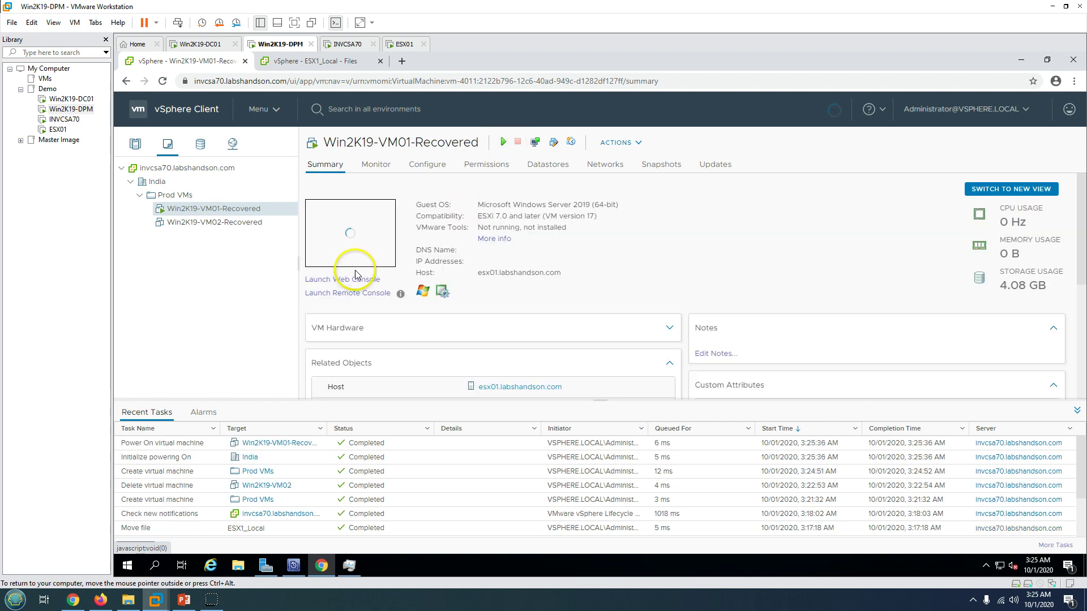
{"action": "left_click", "coordinate": [351, 279]}
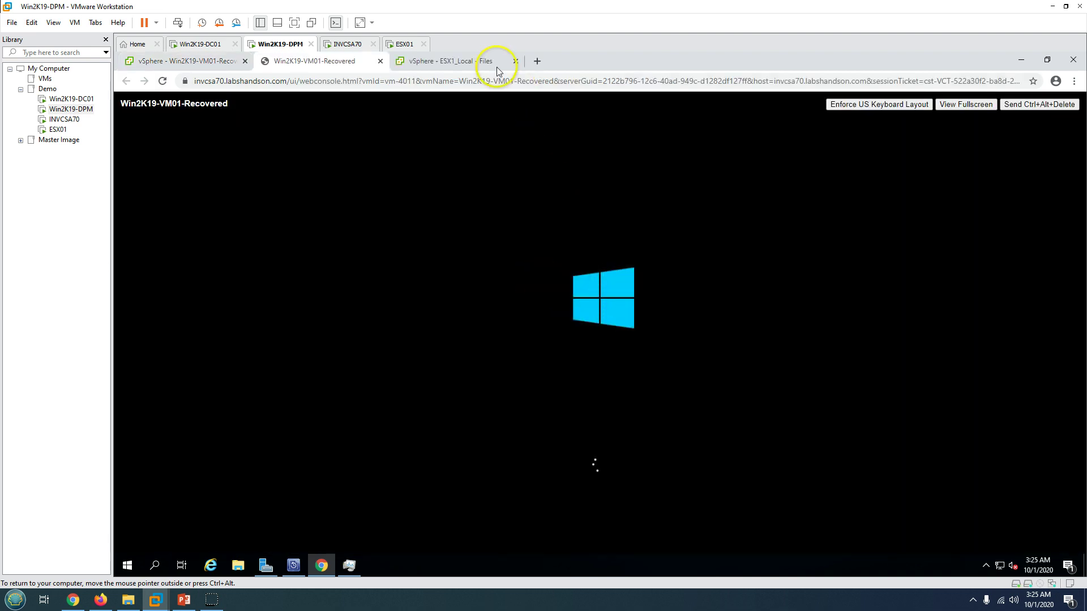
{"action": "left_click", "coordinate": [497, 64]}
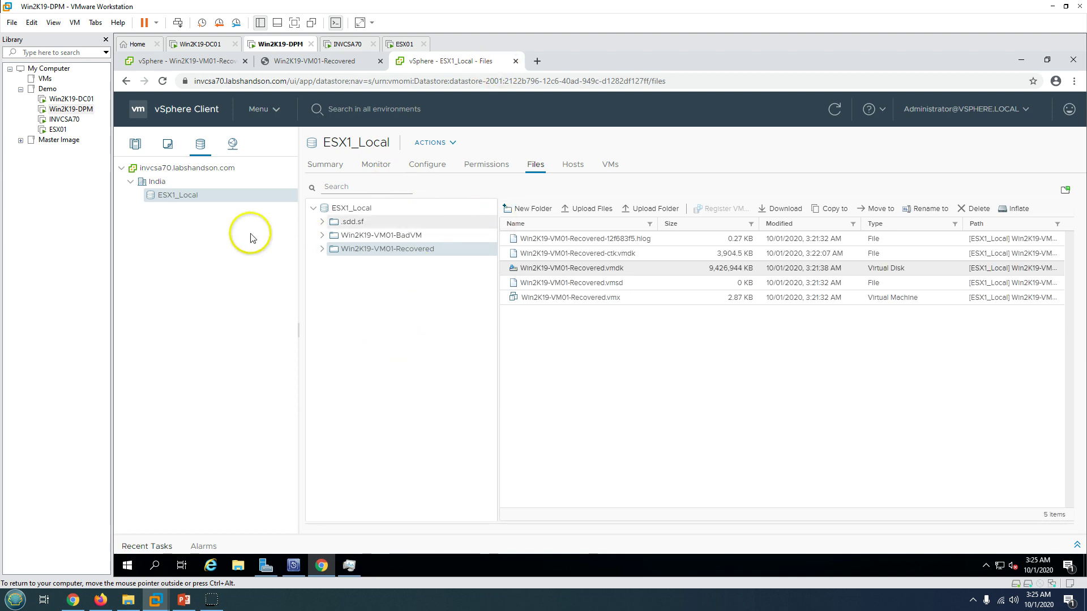
{"action": "left_click", "coordinate": [311, 62]}
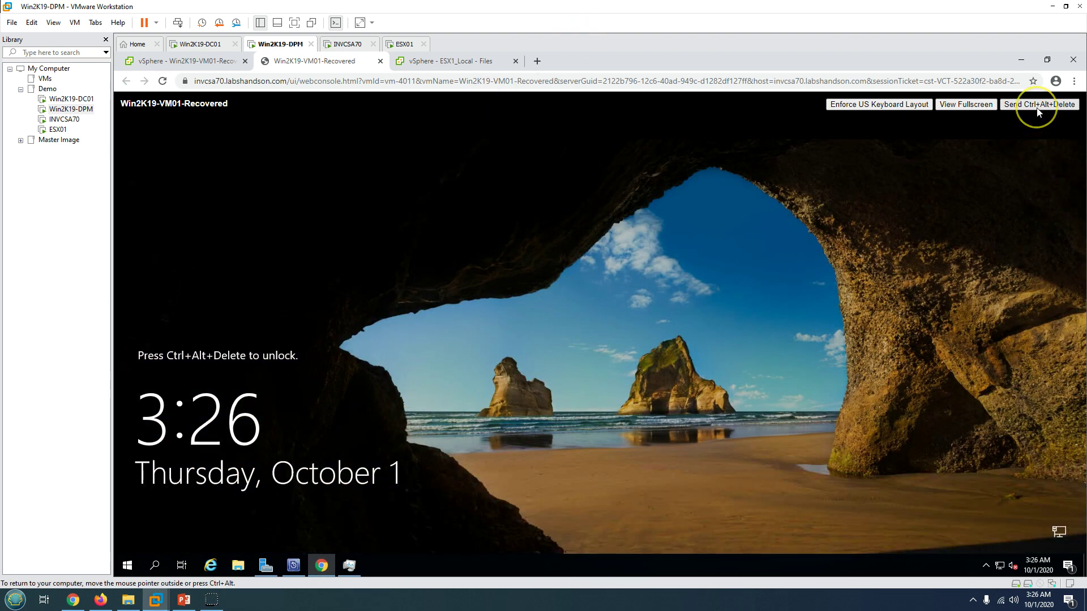
- Sign in to the recovered VM with the account password and launch cmd from the Run dialog
{"action": "left_click", "coordinate": [1037, 106]}
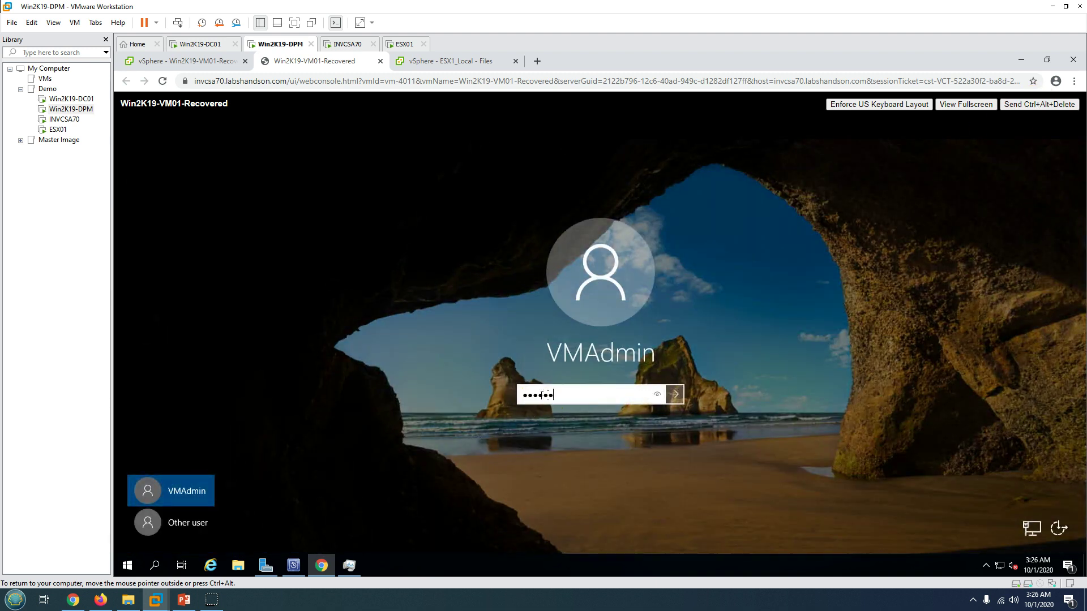
{"action": "key", "text": "Return"}
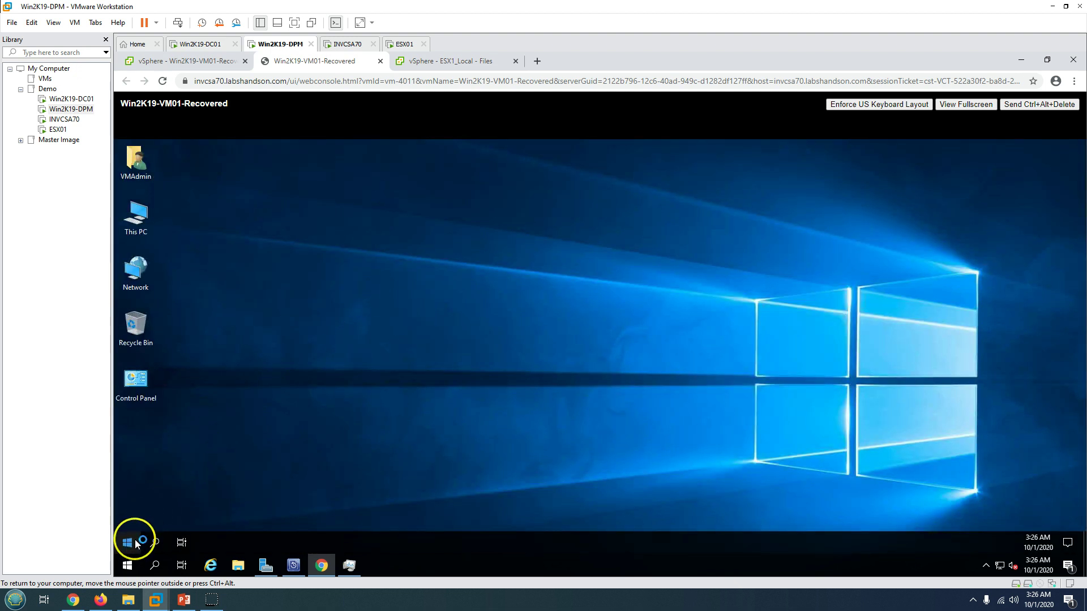
{"action": "right_click", "coordinate": [136, 544]}
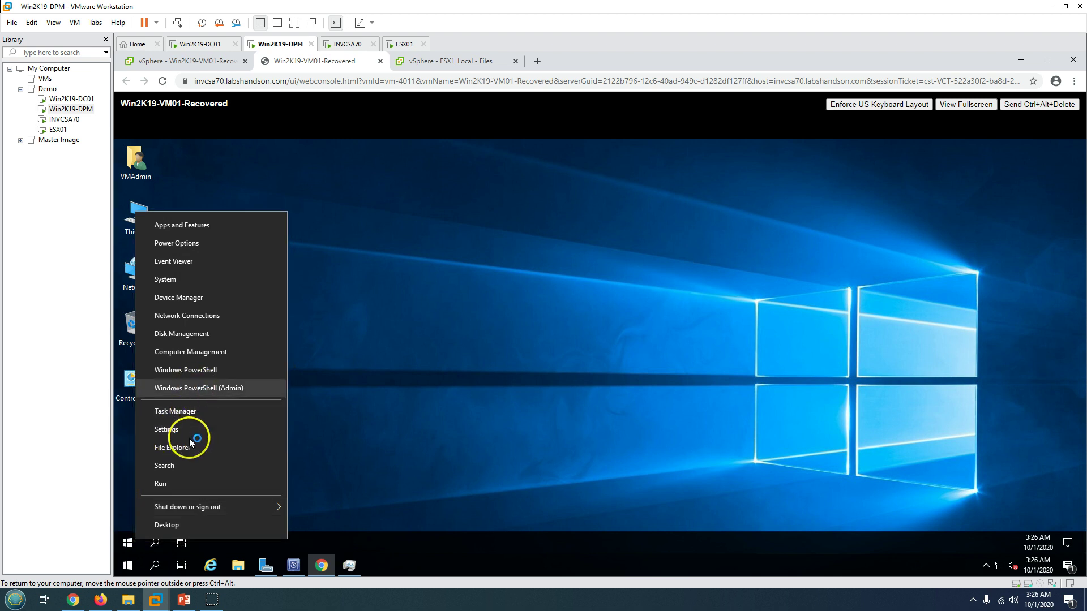
{"action": "left_click", "coordinate": [161, 484]}
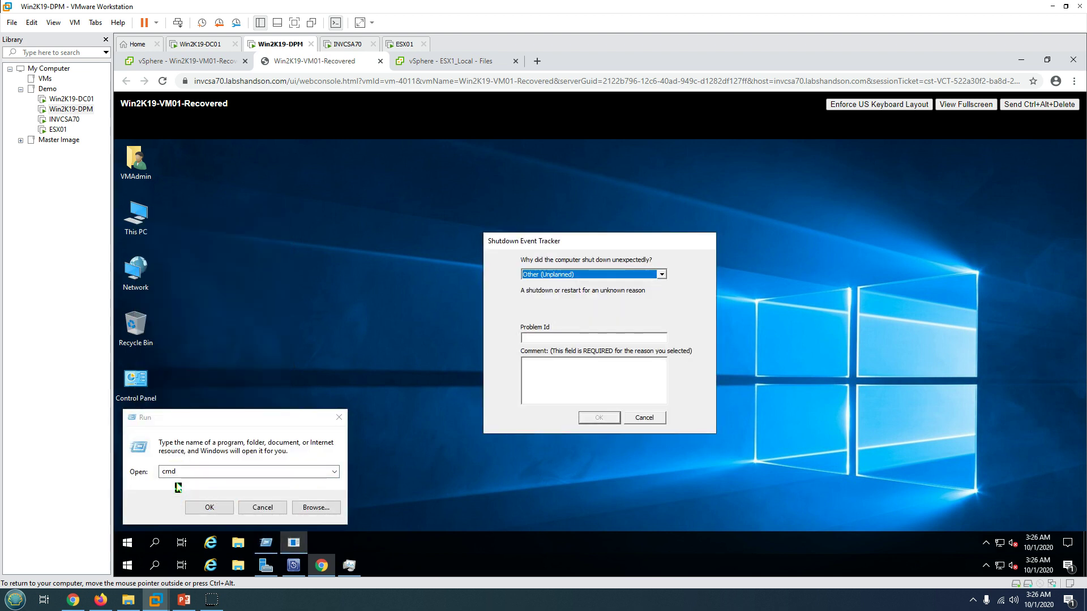
{"action": "left_click", "coordinate": [209, 508]}
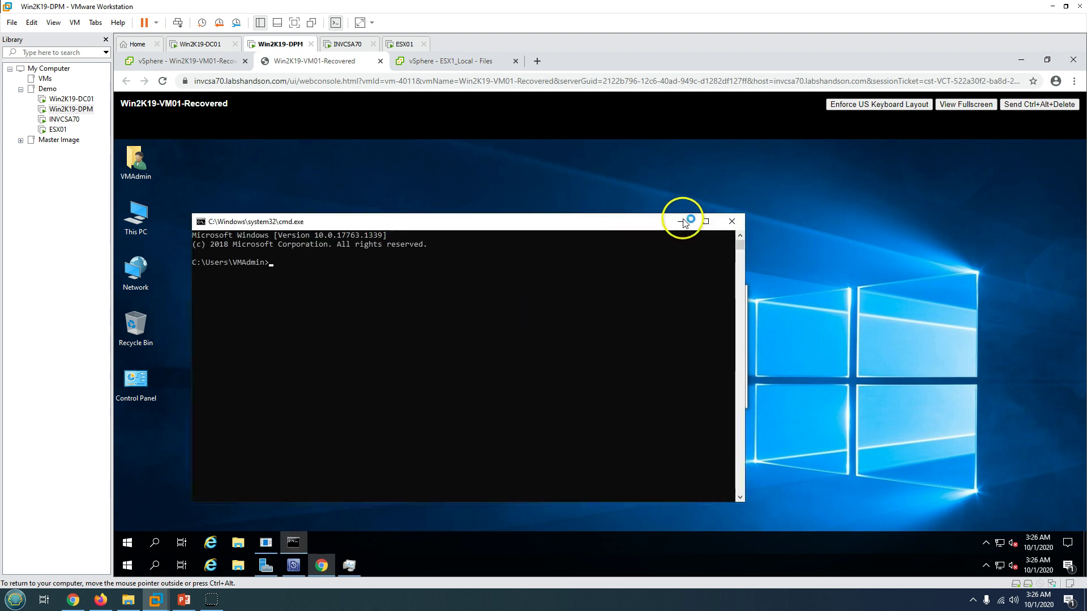
- Minimise the Command Prompt and submit the Shutdown Event Tracker with the comment "Restored from SCDPM"
{"action": "left_click", "coordinate": [681, 223]}
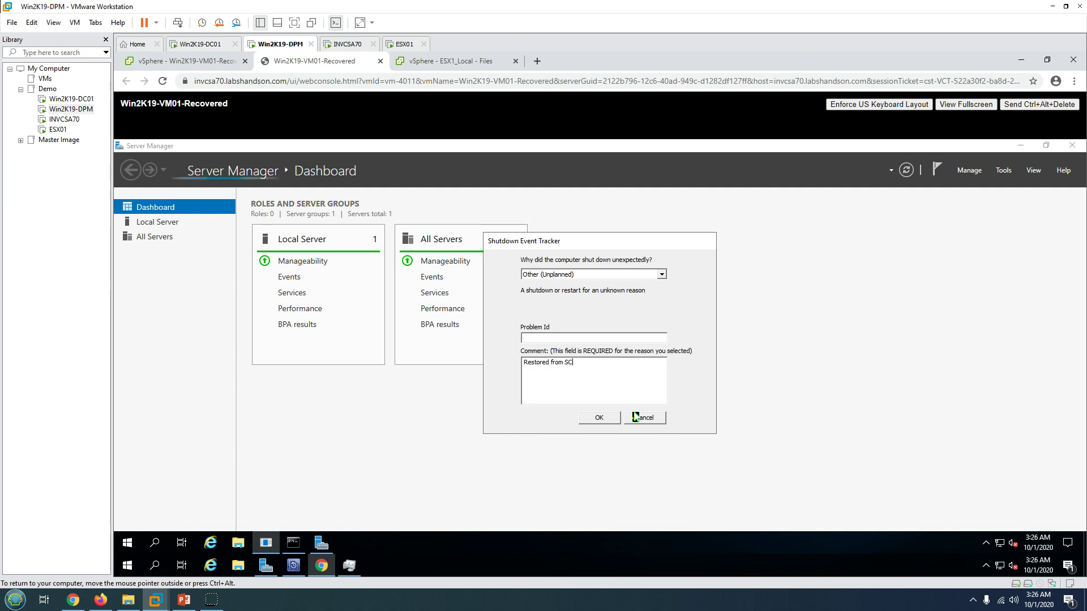
{"action": "type", "text": "DPM"}
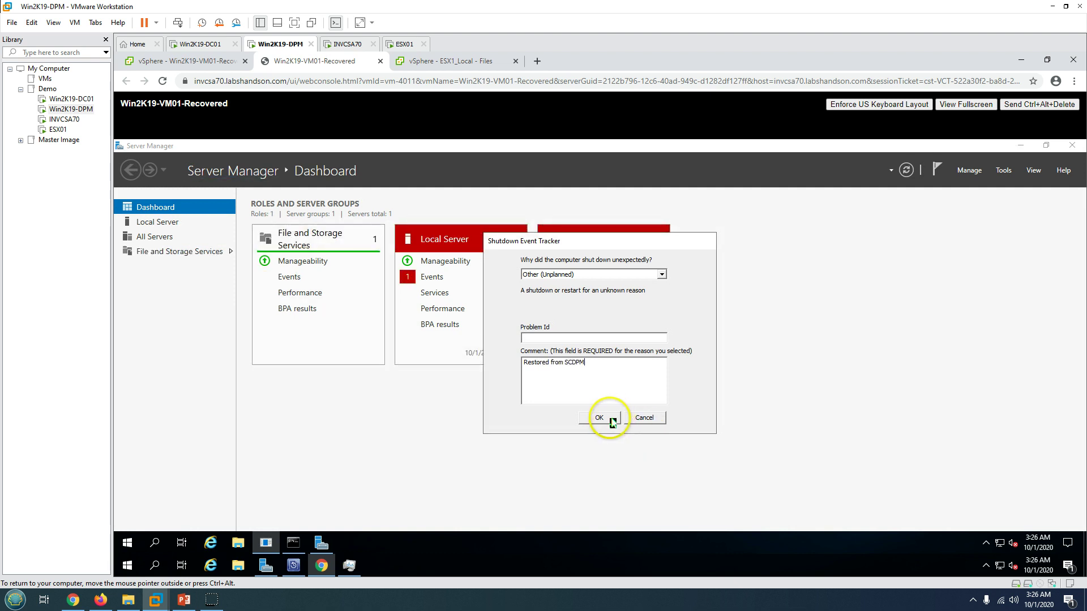
{"action": "left_click", "coordinate": [614, 419]}
- Bring back the VM's Command Prompt and run whoami to check the signed-in domain account
{"action": "left_click", "coordinate": [296, 545]}
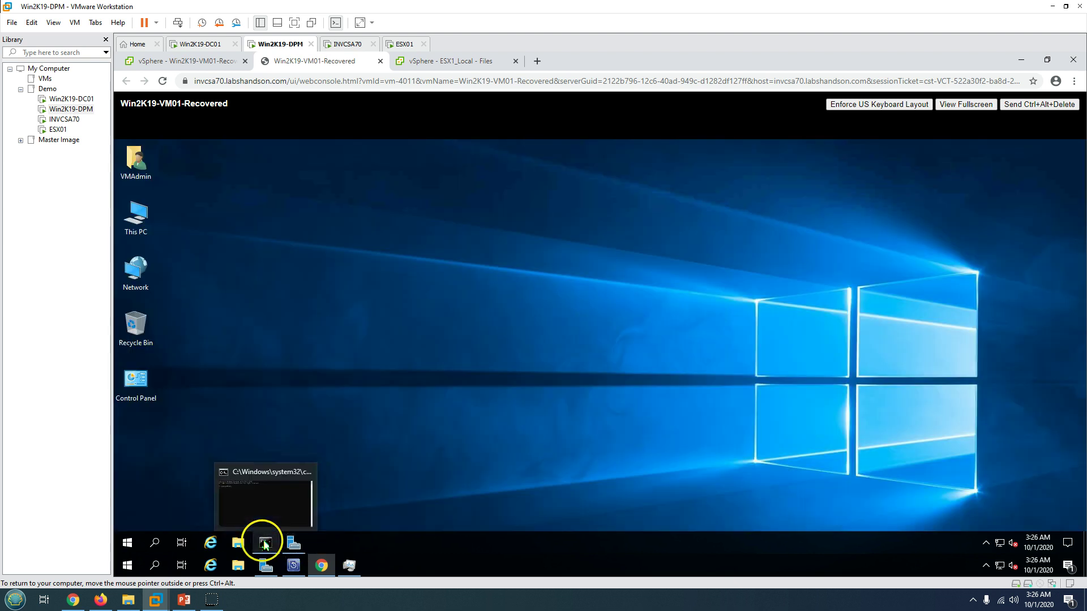
{"action": "left_click", "coordinate": [265, 543]}
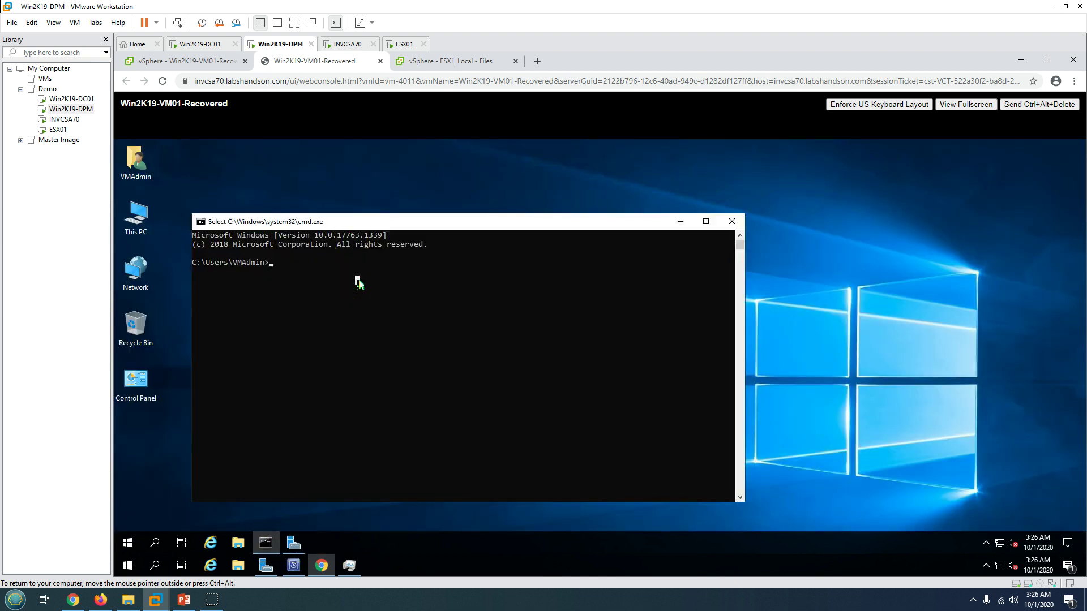
{"action": "type", "text": "whoami"}
{"action": "key", "text": "Return"}
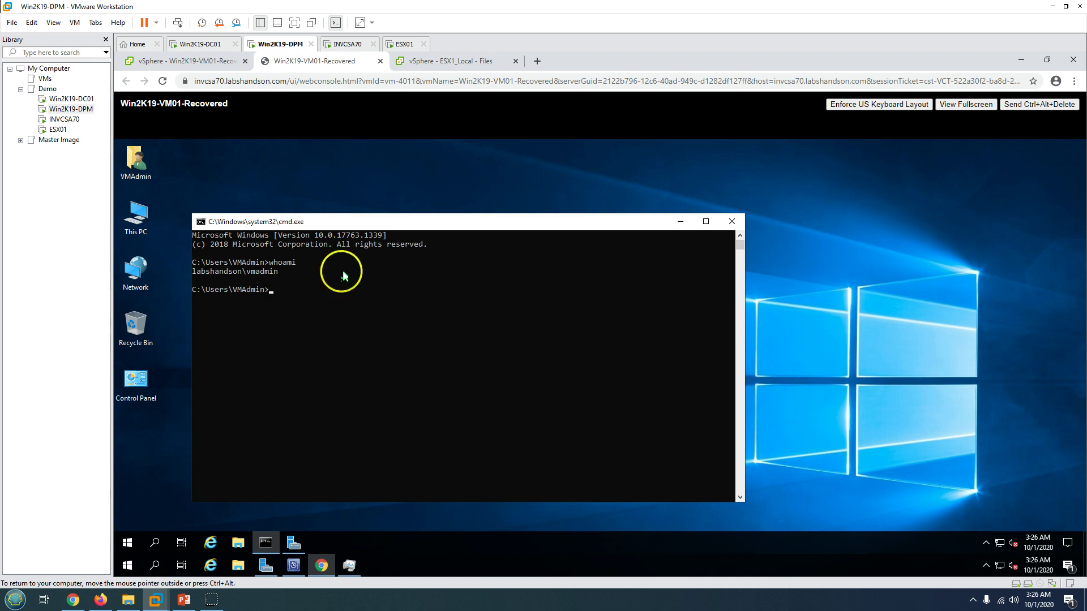
{"action": "left_click_drag", "start_coordinate": [202, 272], "coordinate": [297, 278]}
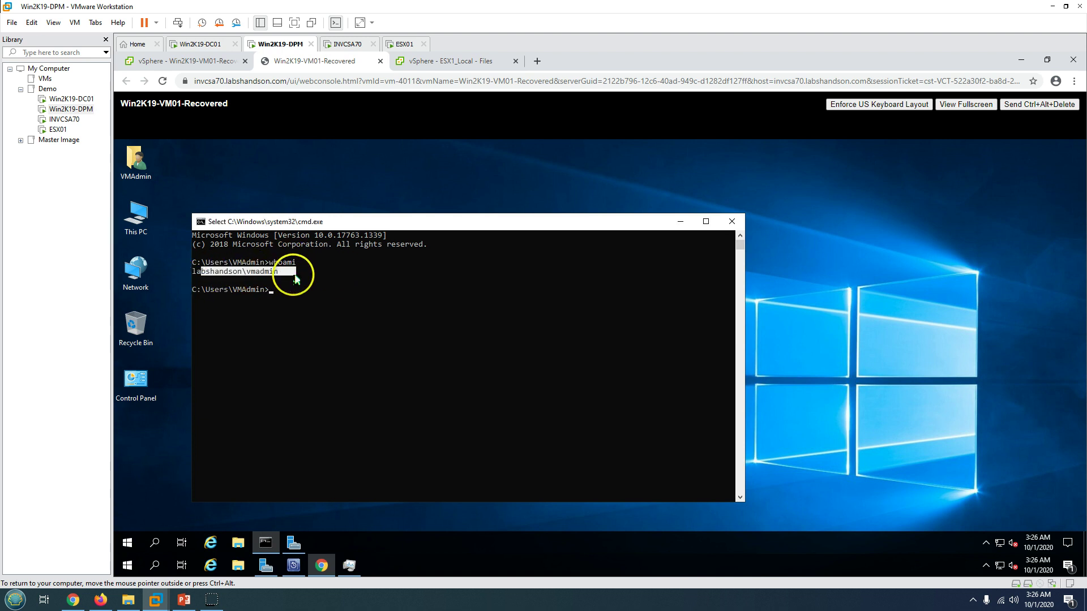
{"action": "left_click", "coordinate": [285, 289]}
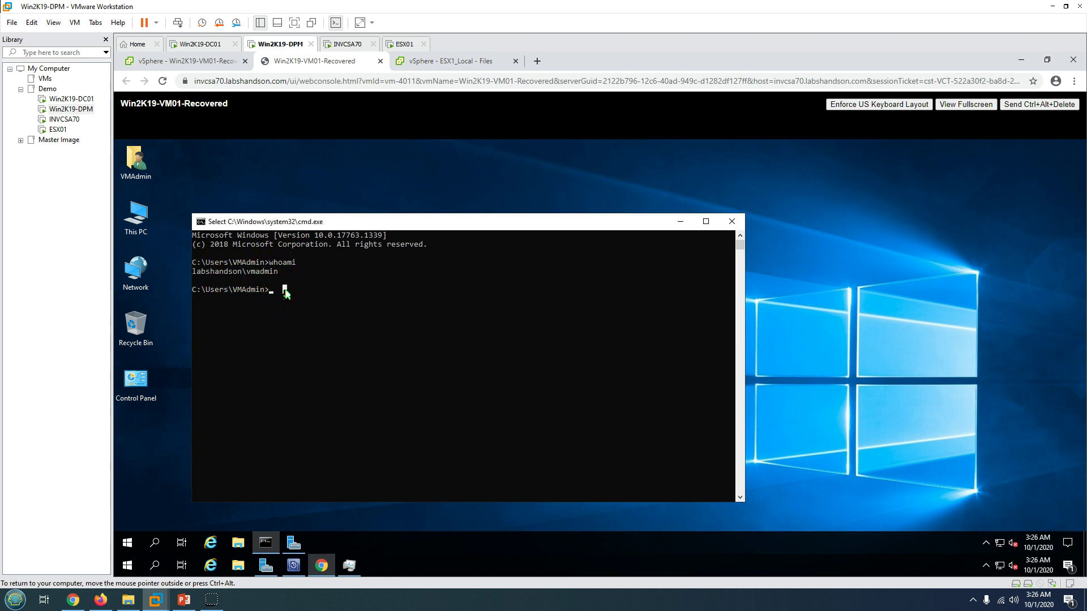
- Run set in the Command Prompt, highlight the LOGONSERVER line, and close the window
{"action": "type", "text": "set"}
{"action": "key", "text": "Return"}
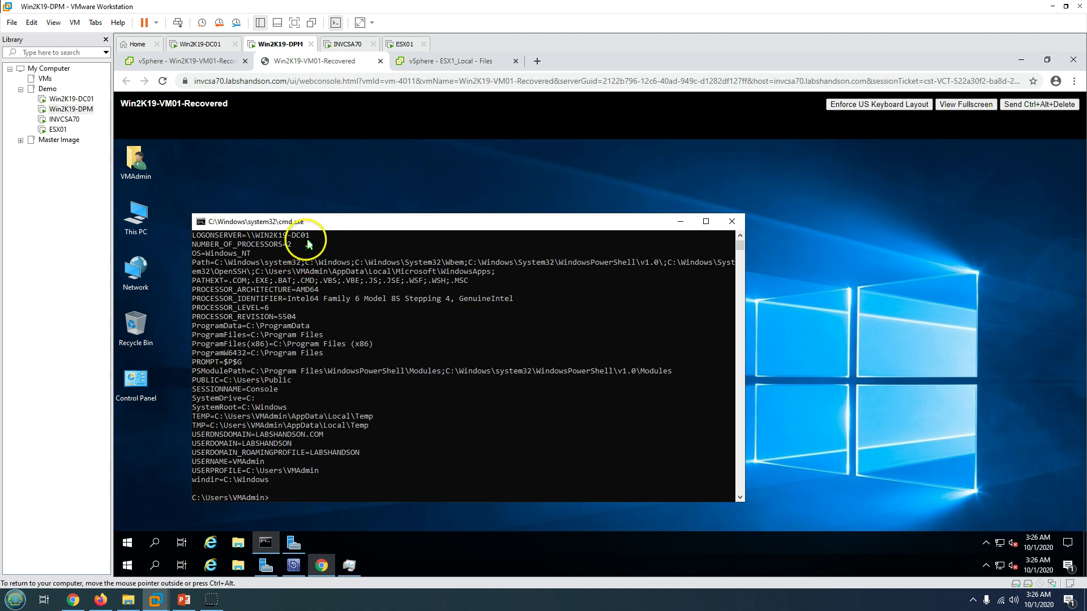
{"action": "left_click_drag", "start_coordinate": [312, 235], "coordinate": [204, 239]}
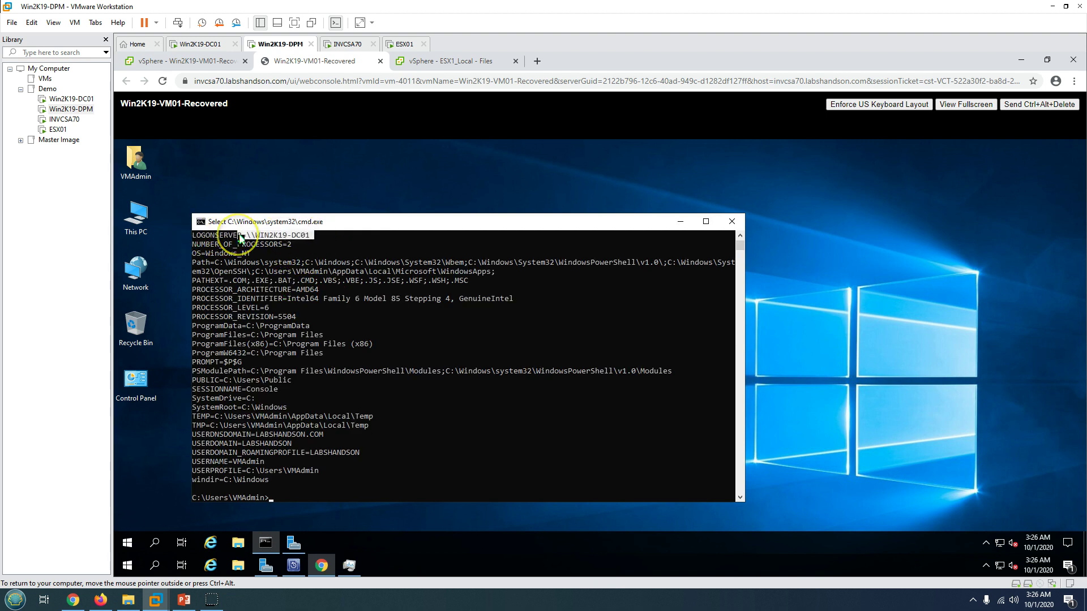
{"action": "left_click", "coordinate": [731, 221]}
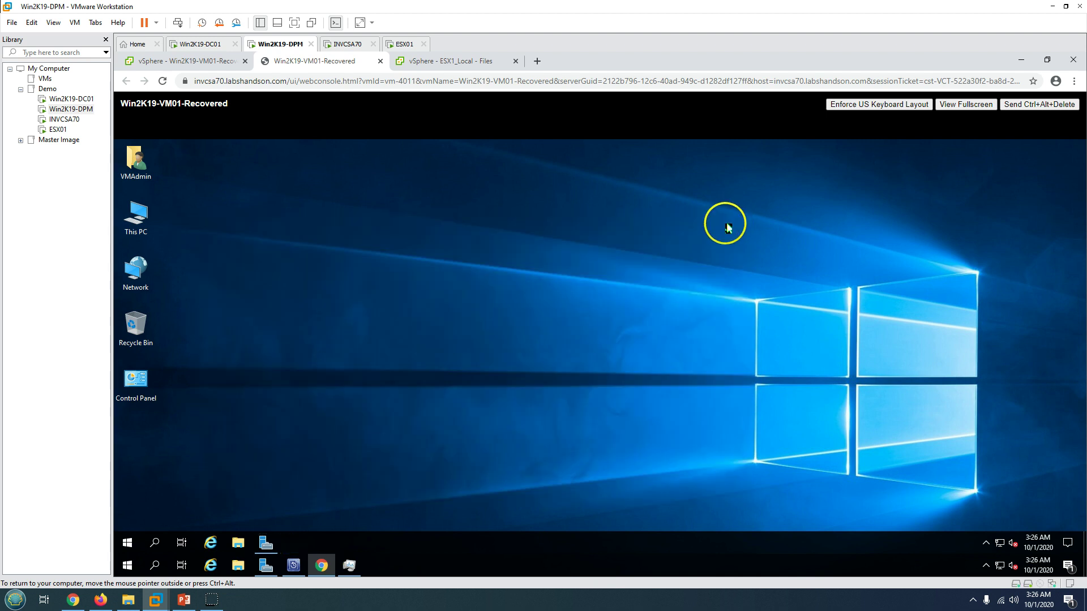
- Return to the vSphere inventory and rename the Win2K19-VM01-Recovered virtual machine to Win2K19-VM01
{"action": "left_click", "coordinate": [211, 61]}
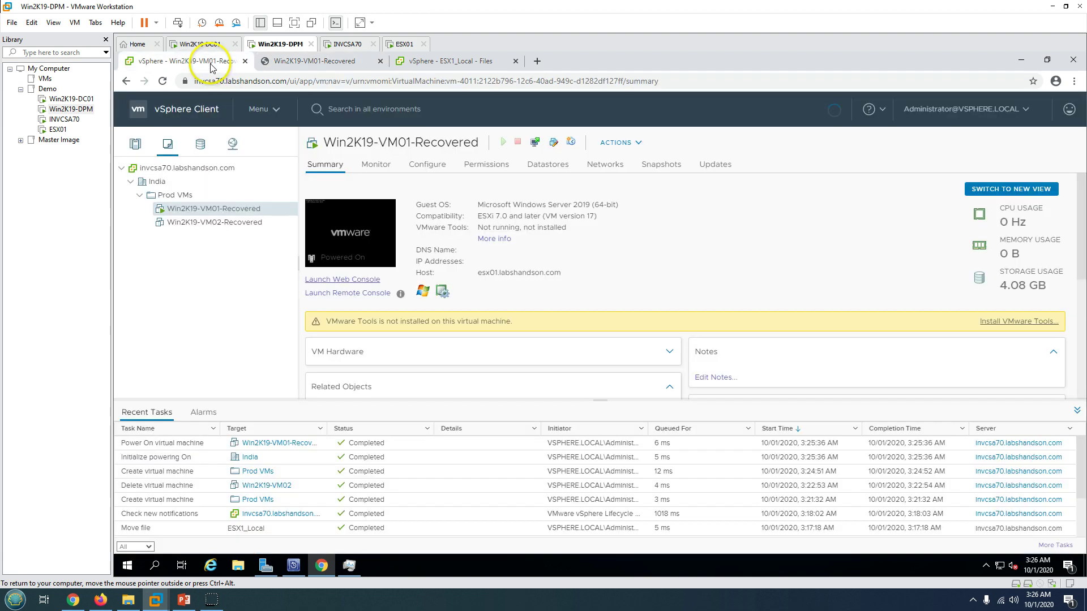
{"action": "right_click", "coordinate": [221, 213]}
{"action": "left_click", "coordinate": [265, 425]}
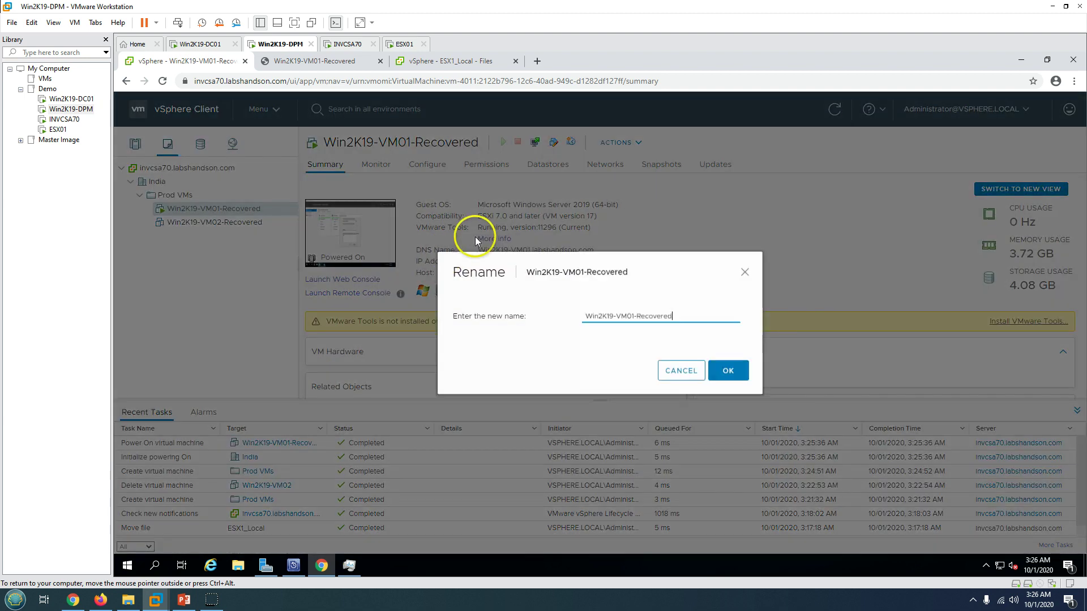
{"action": "left_click_drag", "start_coordinate": [634, 319], "coordinate": [717, 322]}
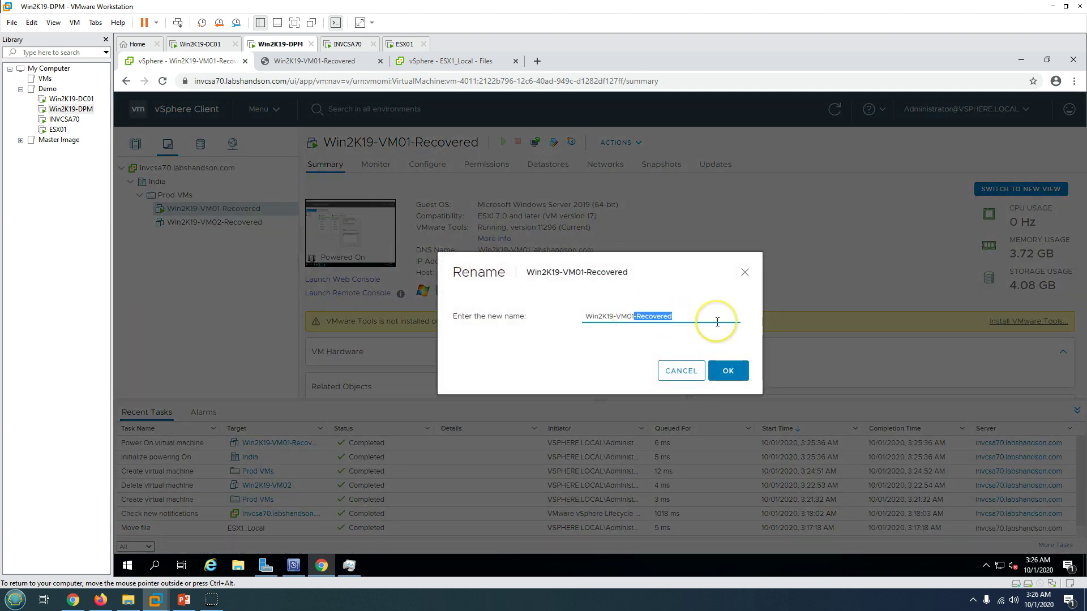
{"action": "left_click", "coordinate": [728, 371]}
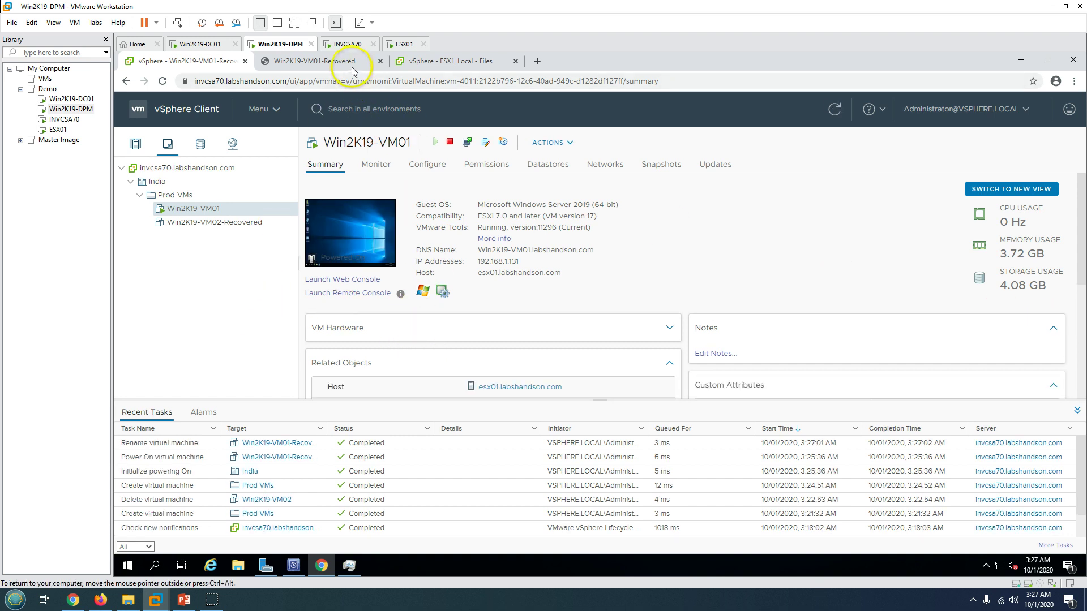
- Compare the files in the Win2K19-VM01-Recovered folder on the ESX1_Local datastore with the renamed VM in the inventory
{"action": "left_click", "coordinate": [200, 145]}
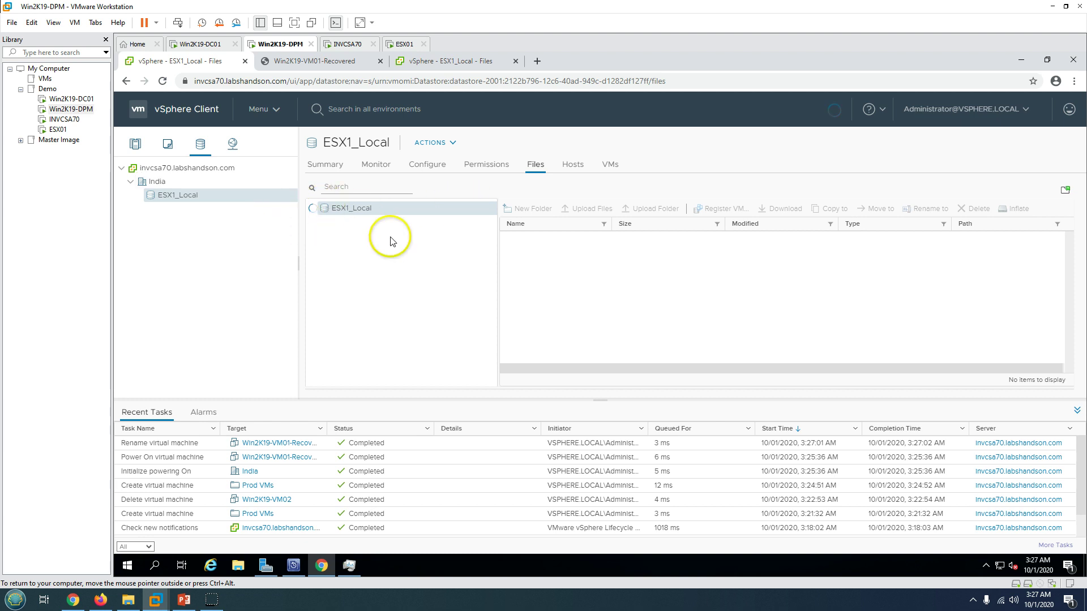
{"action": "left_click", "coordinate": [412, 249]}
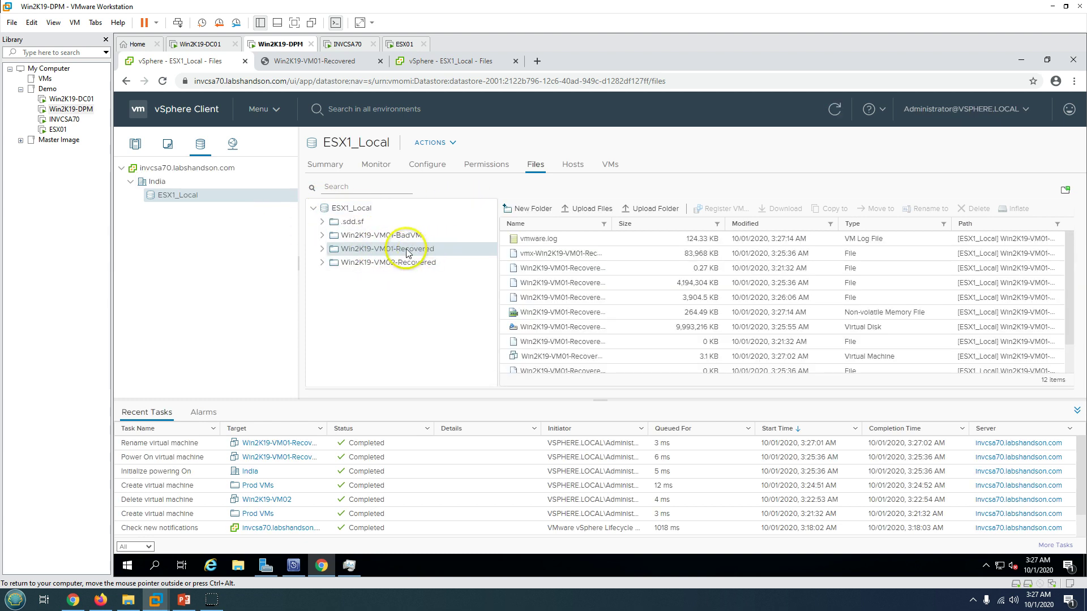
{"action": "left_click", "coordinate": [167, 144]}
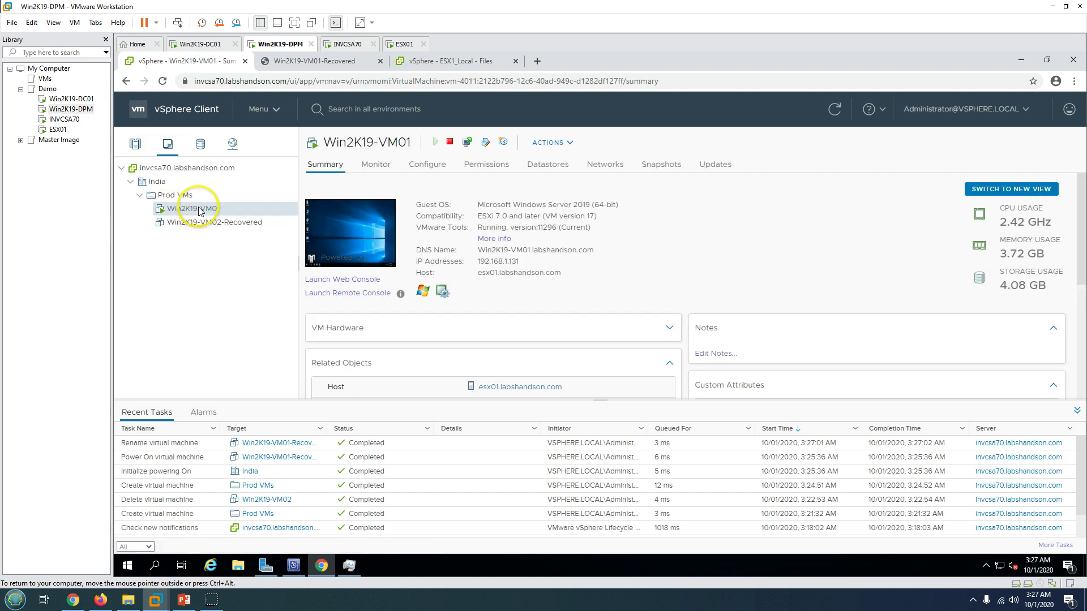
{"action": "left_click", "coordinate": [201, 144]}
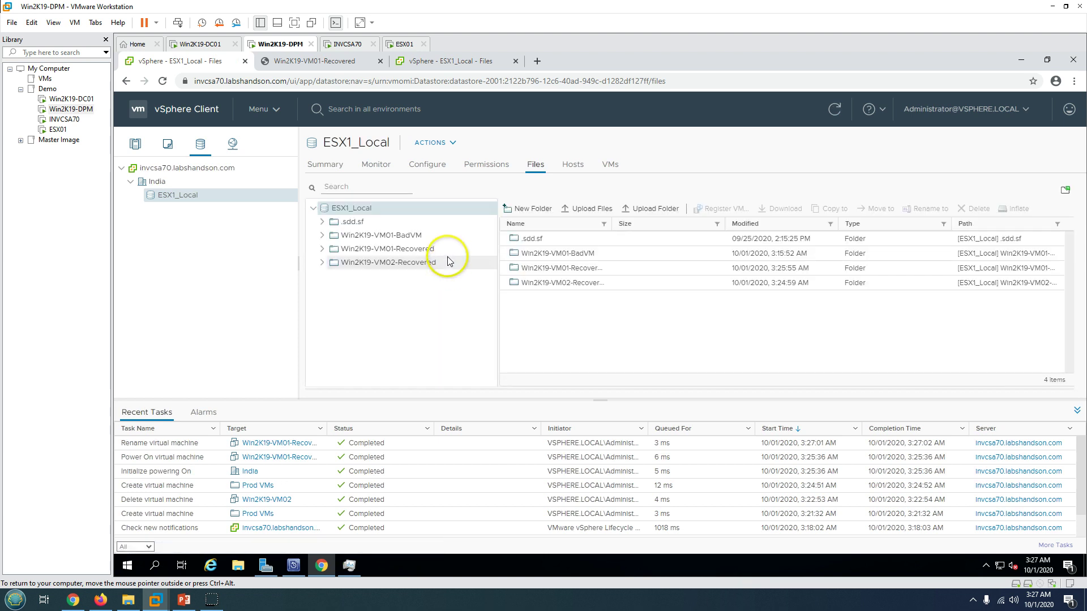
{"action": "left_click", "coordinate": [430, 248]}
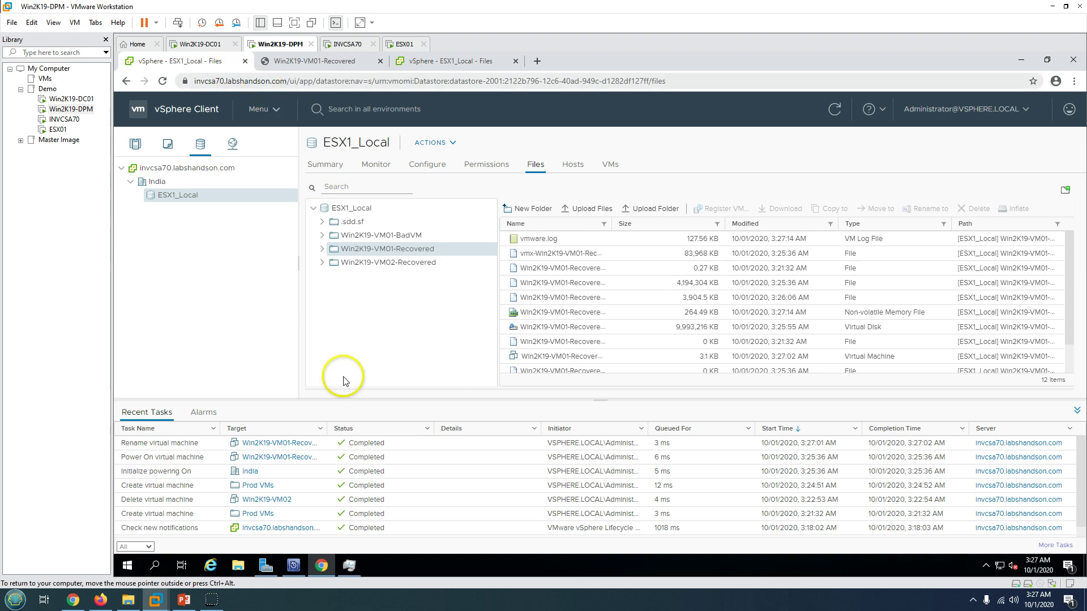
- Check the completed Win2K19-VM02 disk recovery job's details in the DPM console, and return to the vSphere Client
{"action": "left_click", "coordinate": [293, 565]}
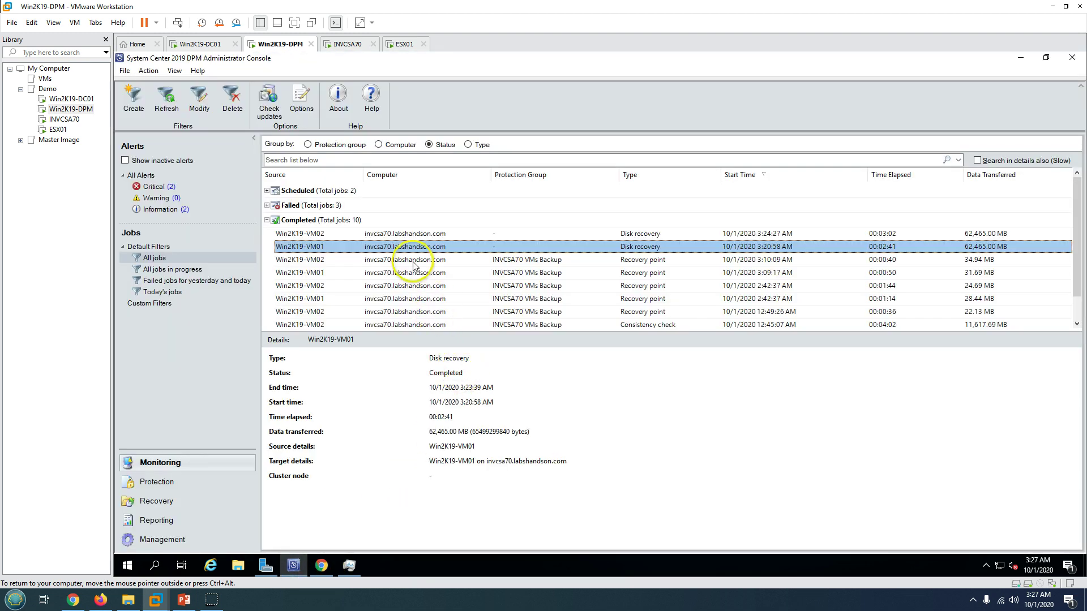
{"action": "left_click", "coordinate": [406, 234]}
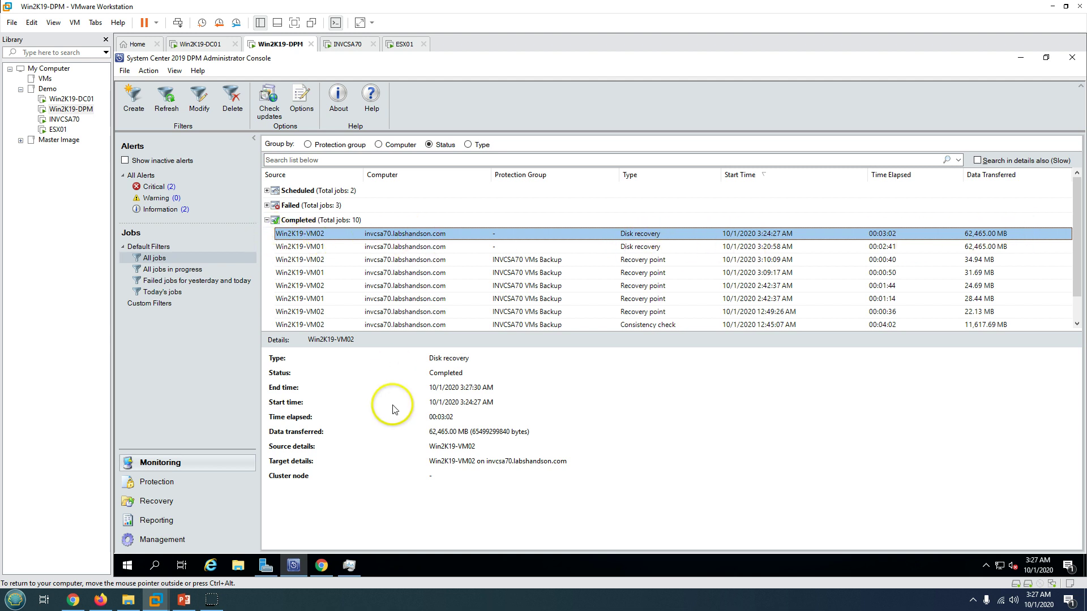
{"action": "left_click", "coordinate": [294, 565]}
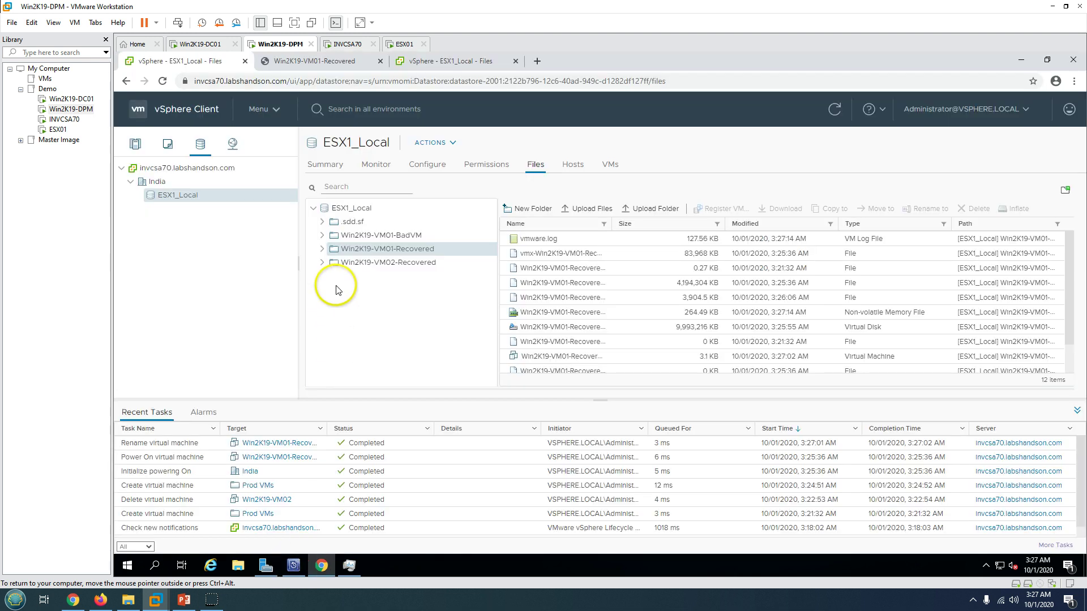
- Rename the Win2K19-VM02-Recovered virtual machine in the Prod VMs folder to Win2K19-VM02
{"action": "left_click", "coordinate": [1075, 411]}
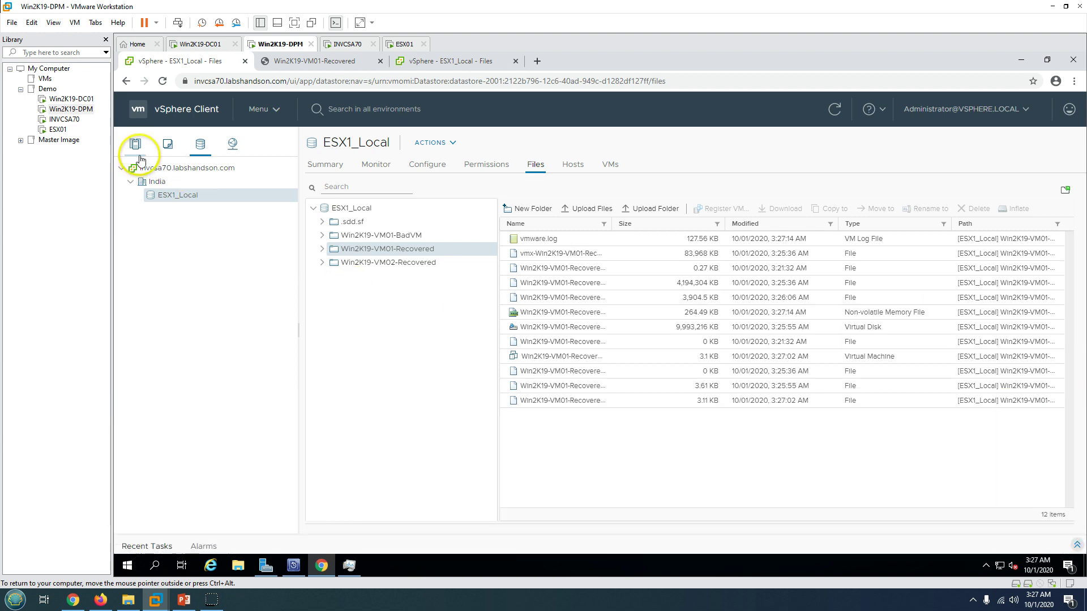
{"action": "left_click", "coordinate": [168, 144]}
{"action": "left_click", "coordinate": [191, 222]}
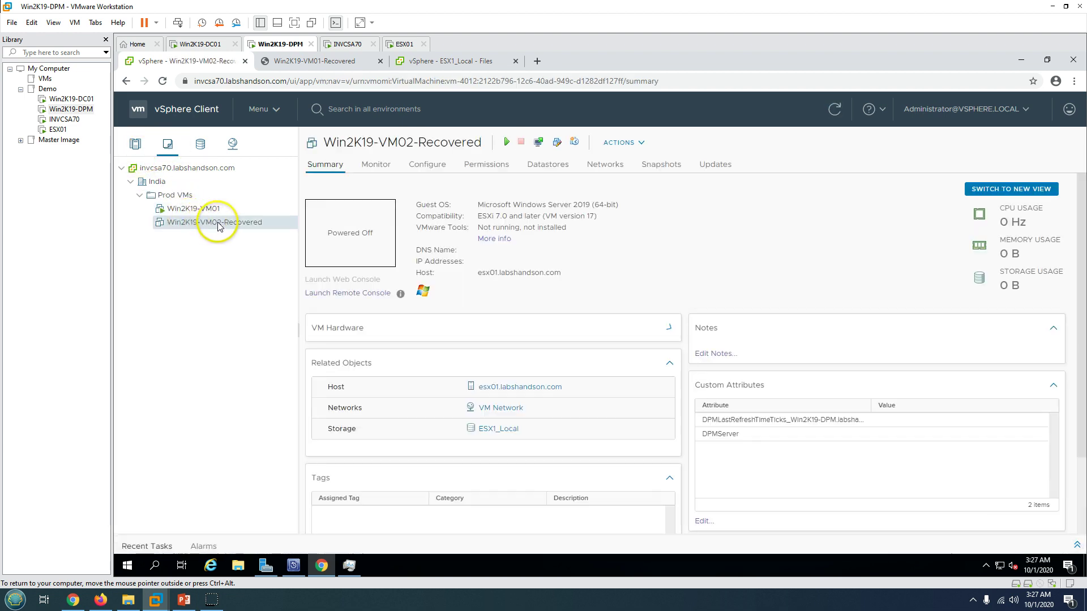
{"action": "right_click", "coordinate": [214, 222]}
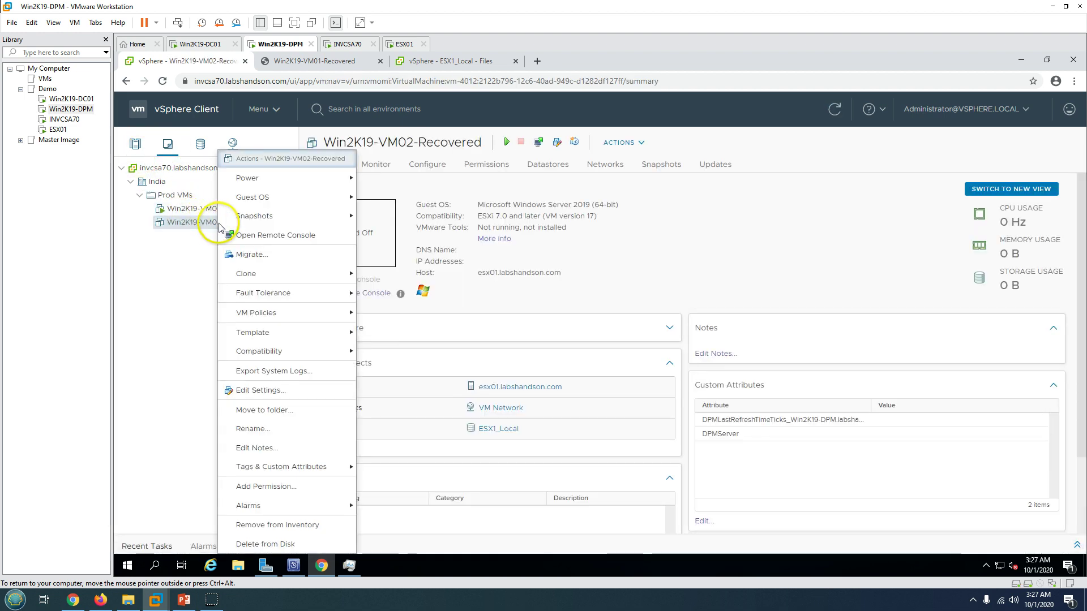
{"action": "left_click", "coordinate": [250, 428]}
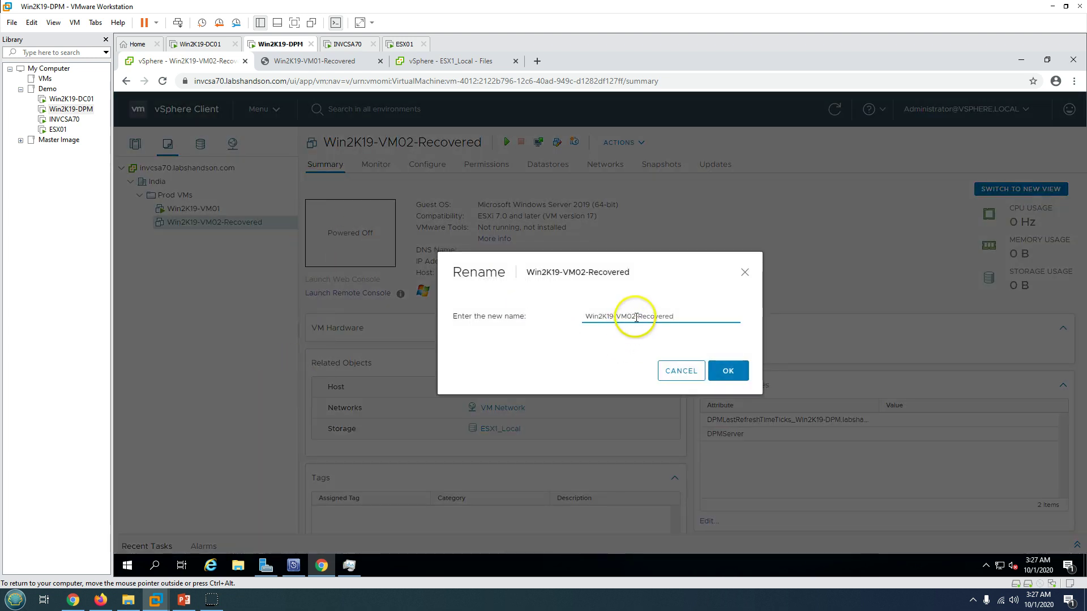
{"action": "left_click", "coordinate": [636, 317]}
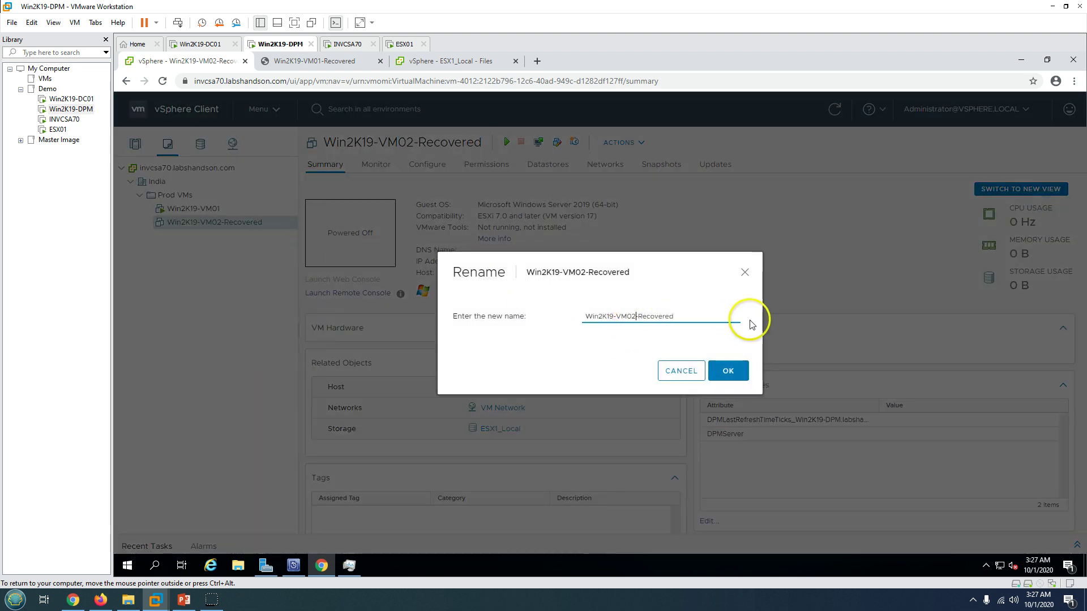
{"action": "left_click", "coordinate": [745, 365]}
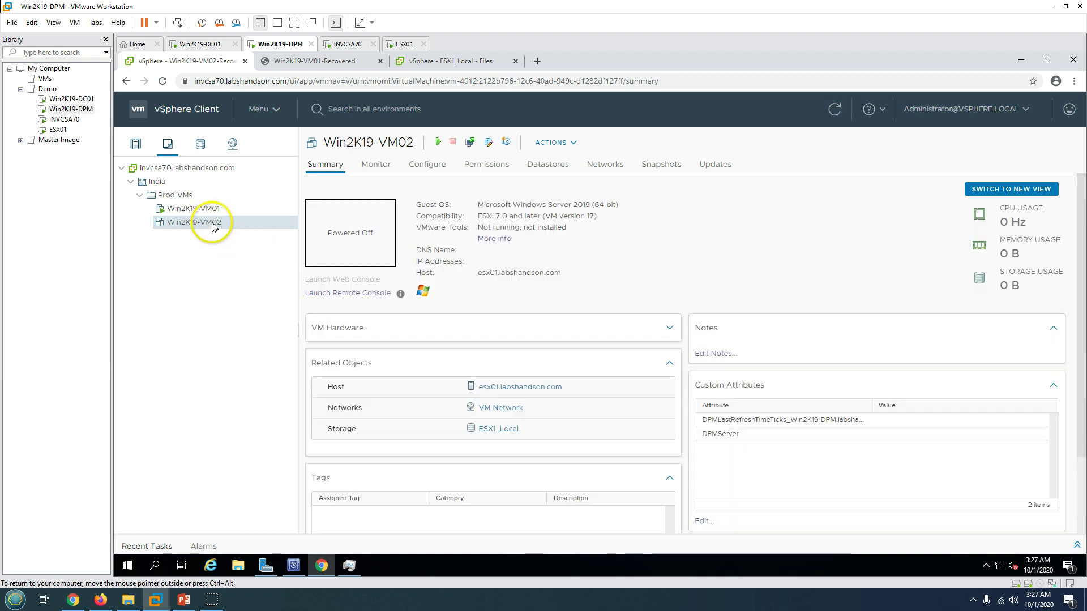
- Power on the Win2K19-VM02 virtual machine and launch its web console
{"action": "right_click", "coordinate": [212, 227]}
{"action": "mouse_move", "coordinate": [261, 183]}
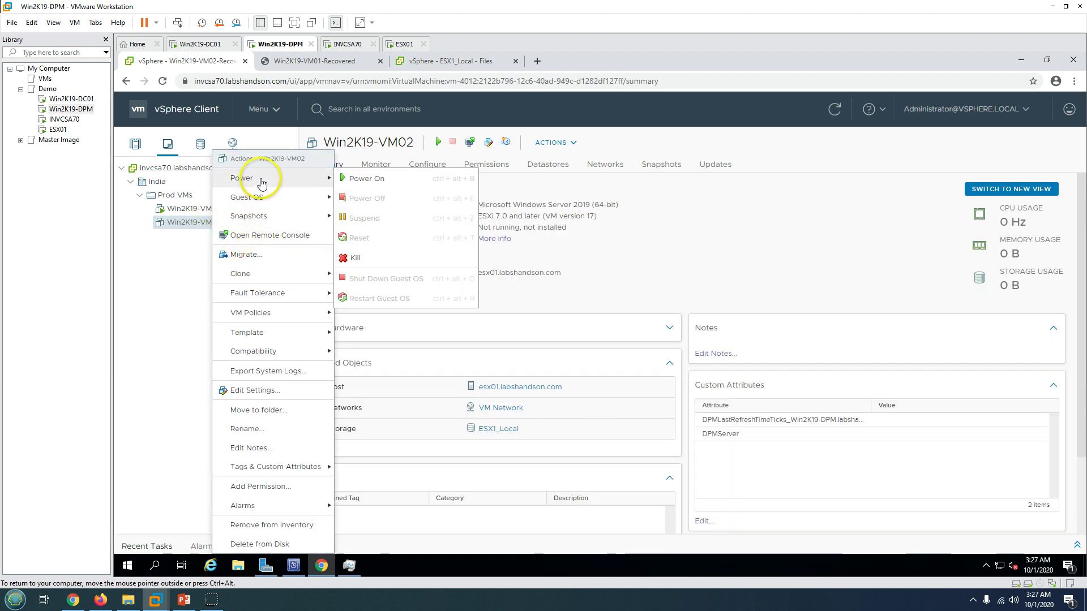
{"action": "left_click", "coordinate": [358, 178]}
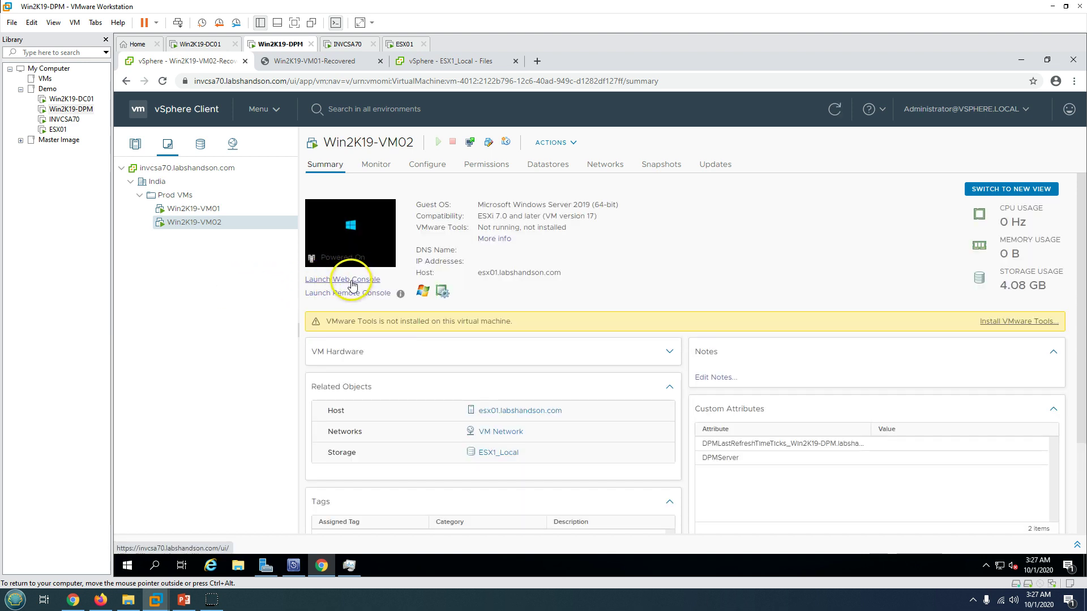
{"action": "left_click", "coordinate": [342, 280]}
- Refresh the ESX1_Local datastore file view and close the Win2K19-VM01-Recovered web console, returning to the Win2K19-VM02 console
{"action": "left_click", "coordinate": [625, 62]}
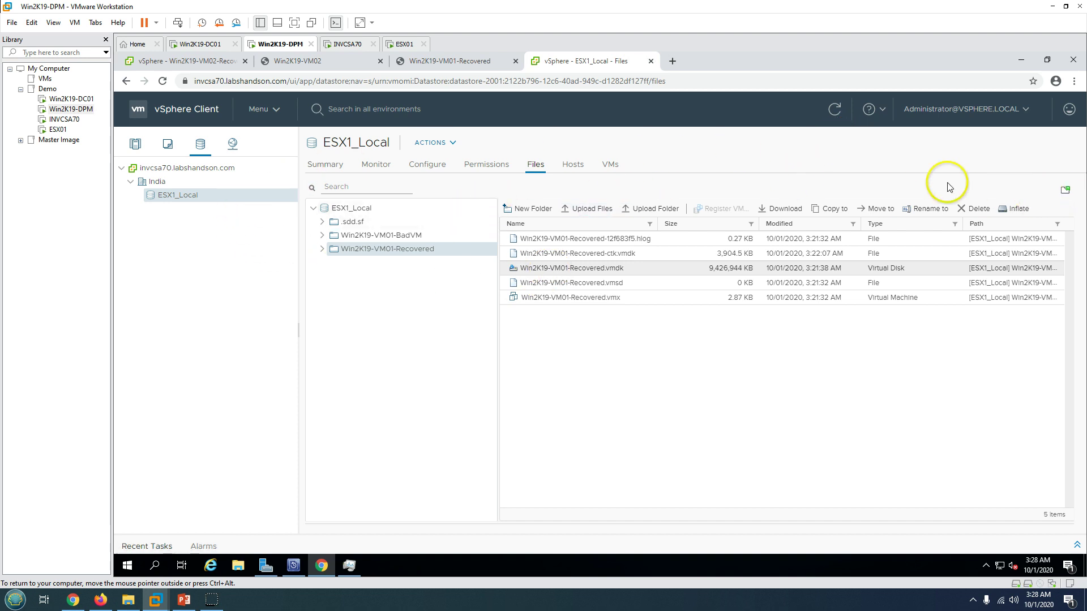
{"action": "left_click", "coordinate": [835, 115]}
{"action": "left_click", "coordinate": [346, 62]}
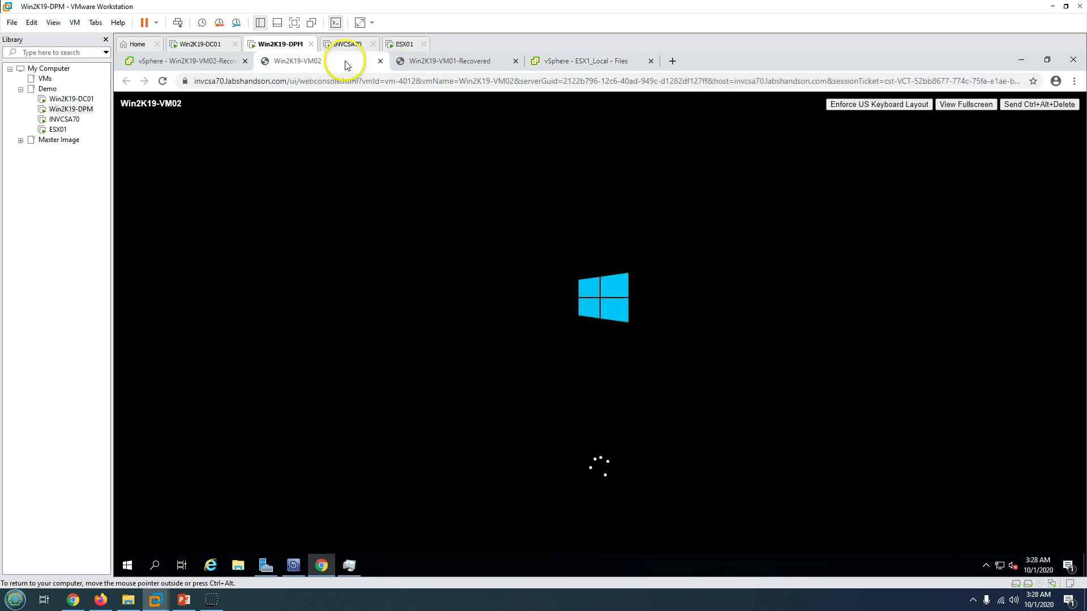
{"action": "left_click", "coordinate": [453, 61]}
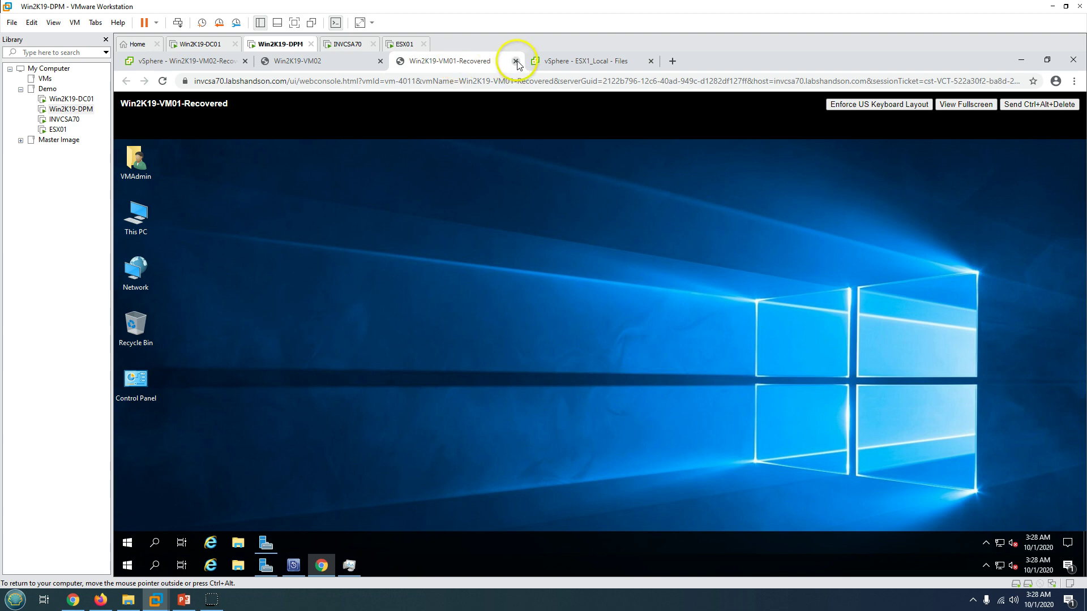
{"action": "left_click", "coordinate": [515, 61]}
{"action": "left_click", "coordinate": [341, 62]}
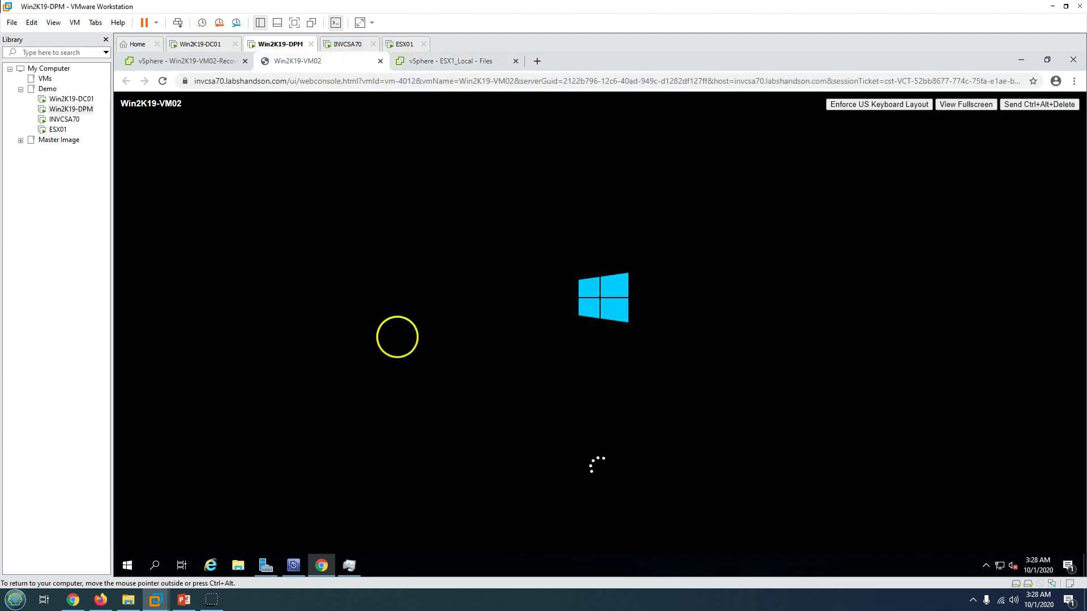
- Look through the Win2K19-VM02-Recovered and Win2K19-VM01-Recovered folders on the ESX1_Local datastore
{"action": "left_click", "coordinate": [439, 61]}
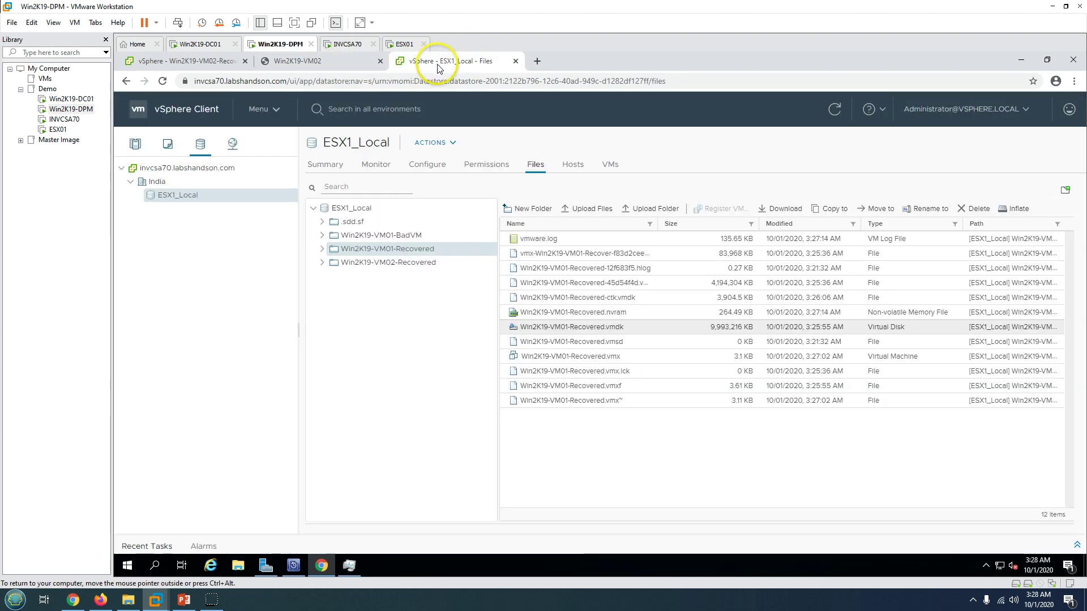
{"action": "left_click", "coordinate": [397, 262]}
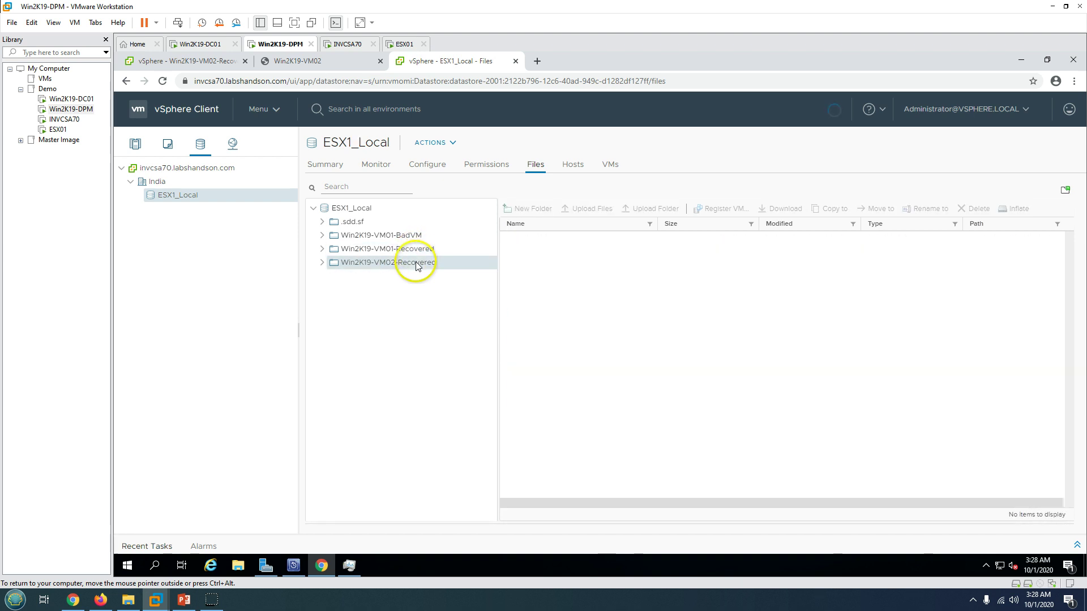
{"action": "left_click", "coordinate": [417, 250]}
- Return to the Win2K19-VM02 web console and sign in as VMAdmin by entering the account password
{"action": "left_click", "coordinate": [333, 66]}
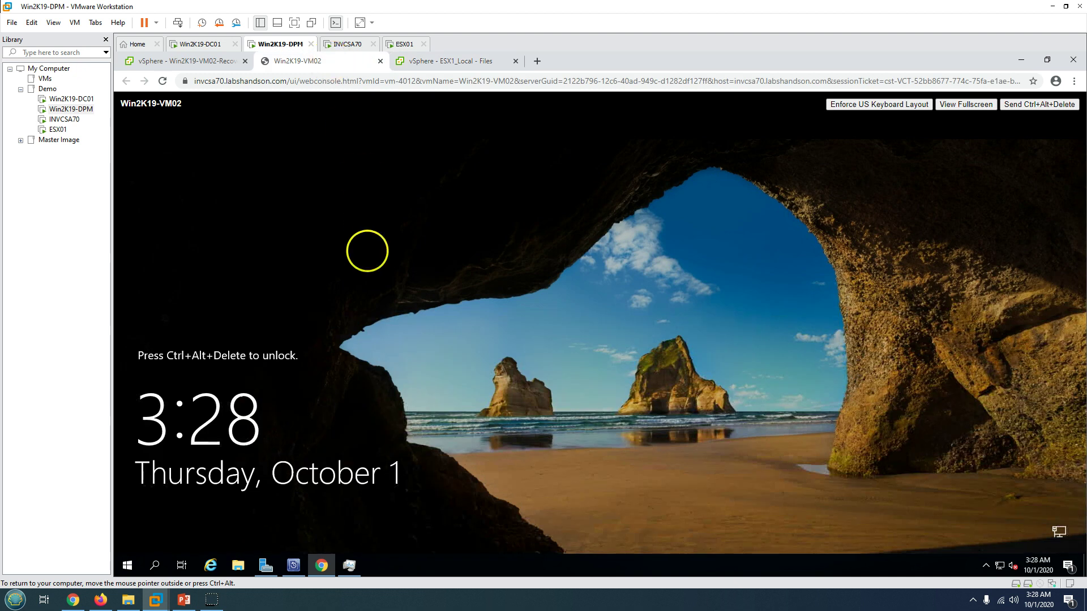
{"action": "left_click", "coordinate": [1023, 107]}
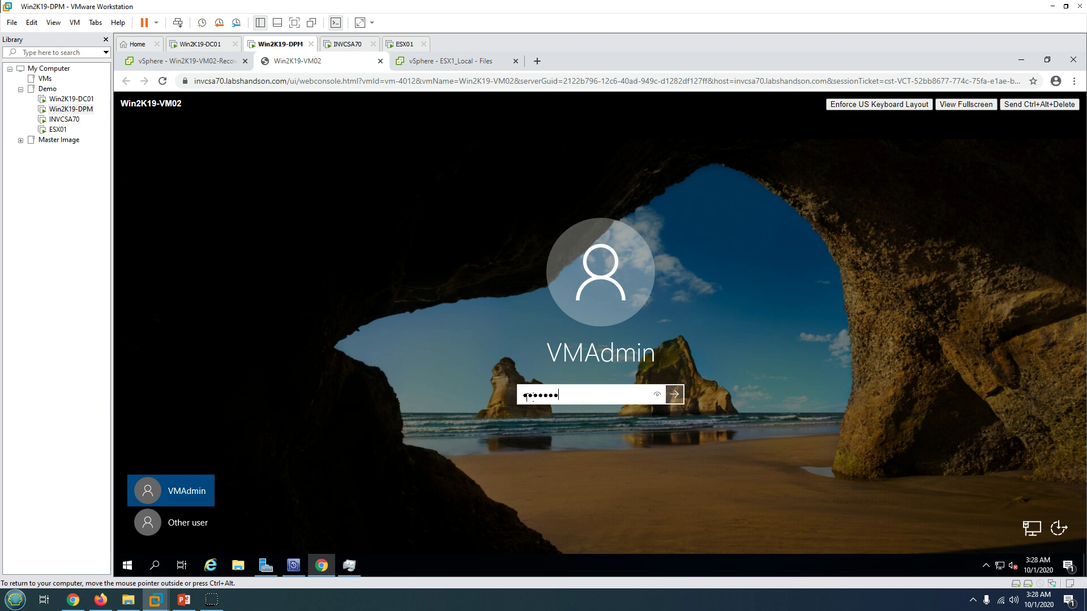
{"action": "key", "text": "Return"}
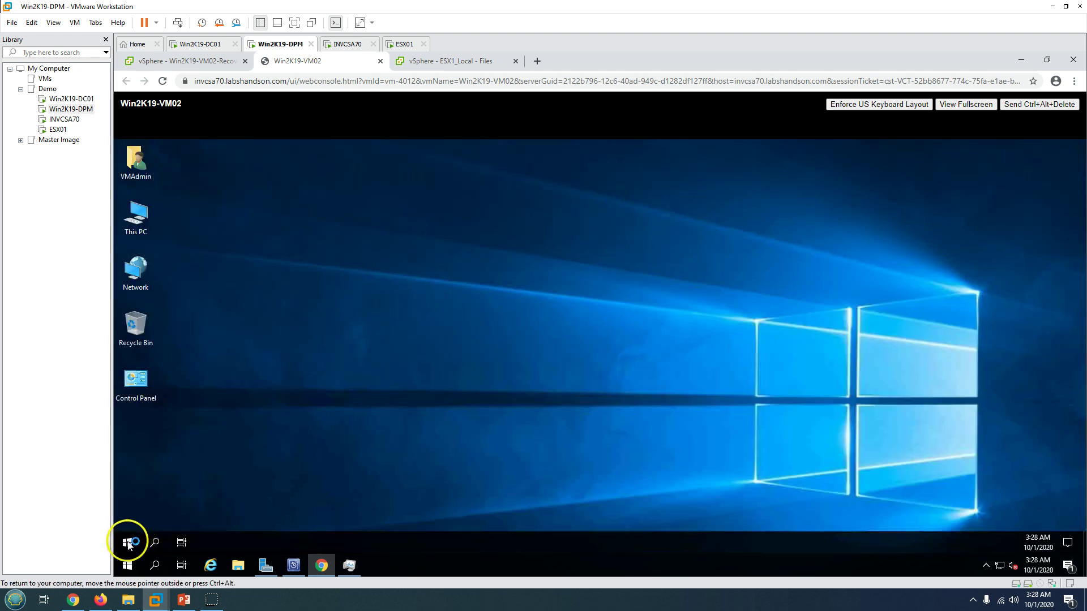
- Launch cmd through the Run dialog in Win2K19-VM02, minimizing Server Manager out of the way
{"action": "right_click", "coordinate": [128, 542]}
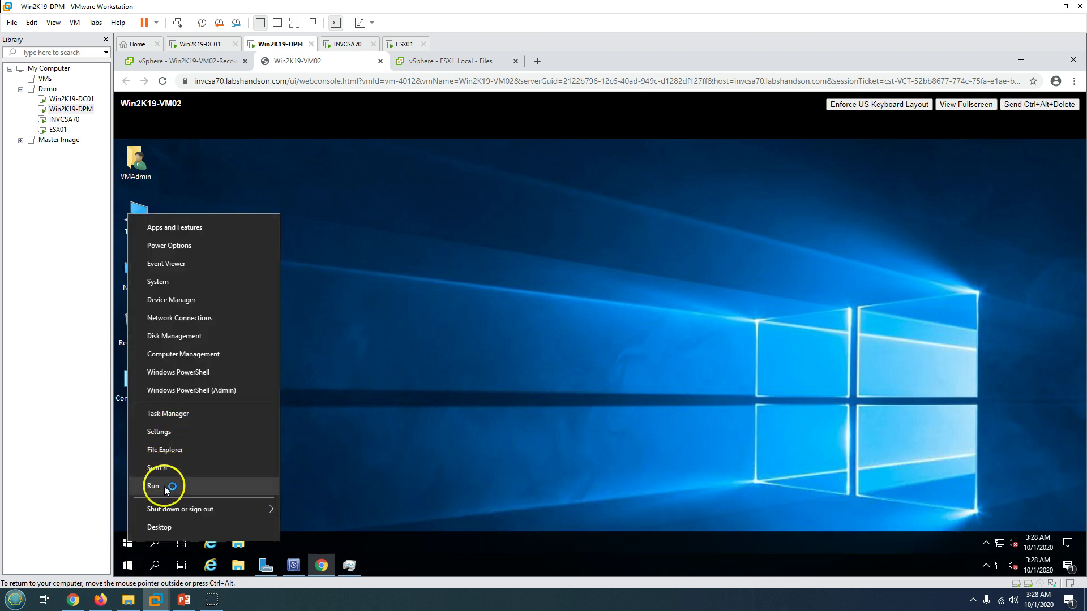
{"action": "left_click", "coordinate": [164, 486]}
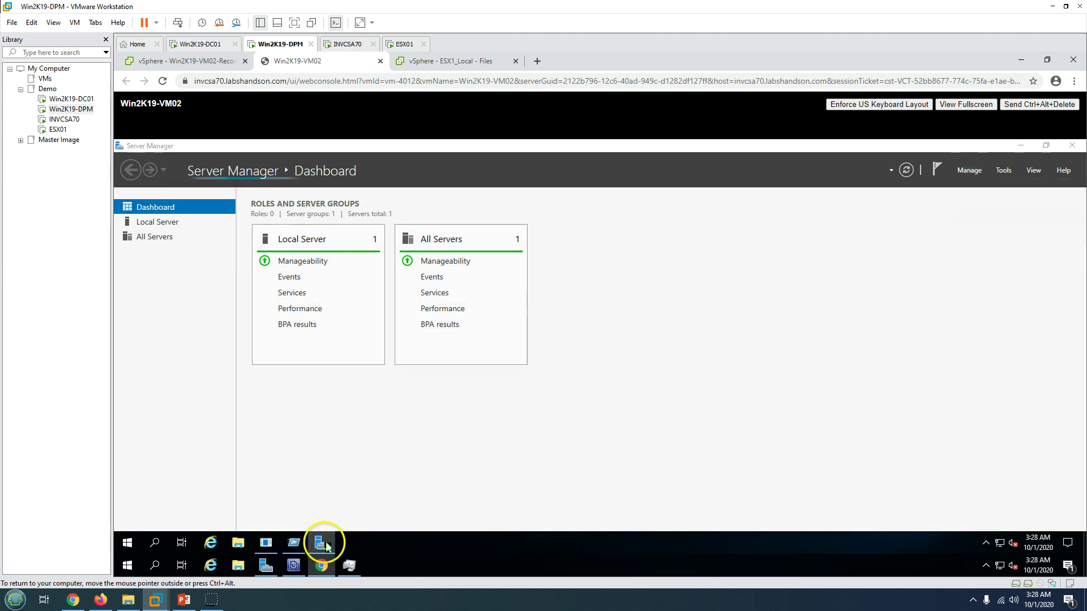
{"action": "left_click", "coordinate": [321, 542]}
{"action": "left_click", "coordinate": [221, 507]}
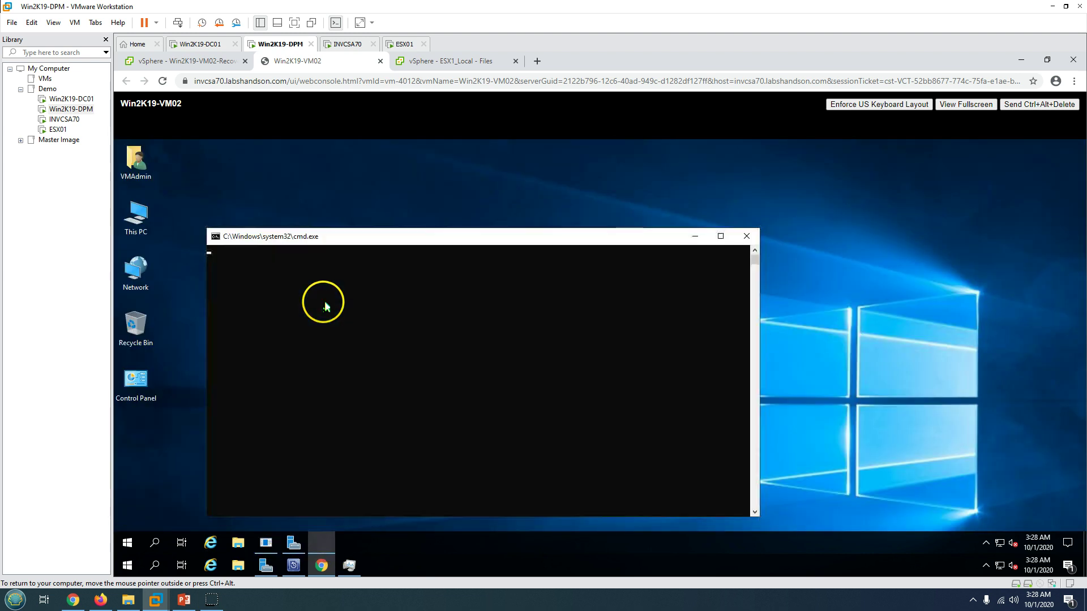
- Run whoami and set in the Command Prompt, and highlight the LOGONSERVER line in the output
{"action": "left_click", "coordinate": [347, 310]}
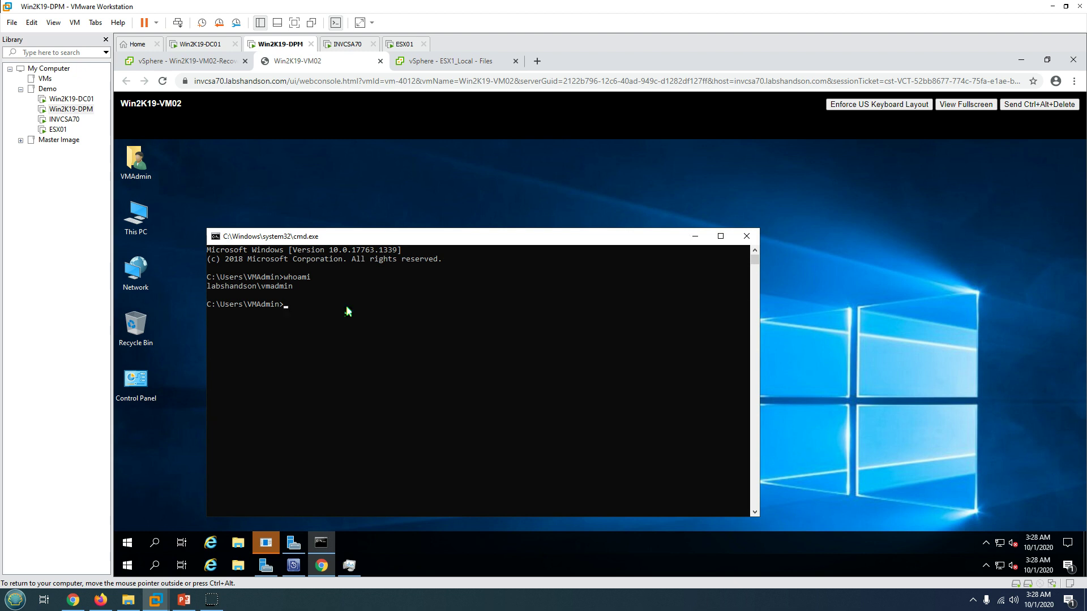
{"action": "key", "text": "Return"}
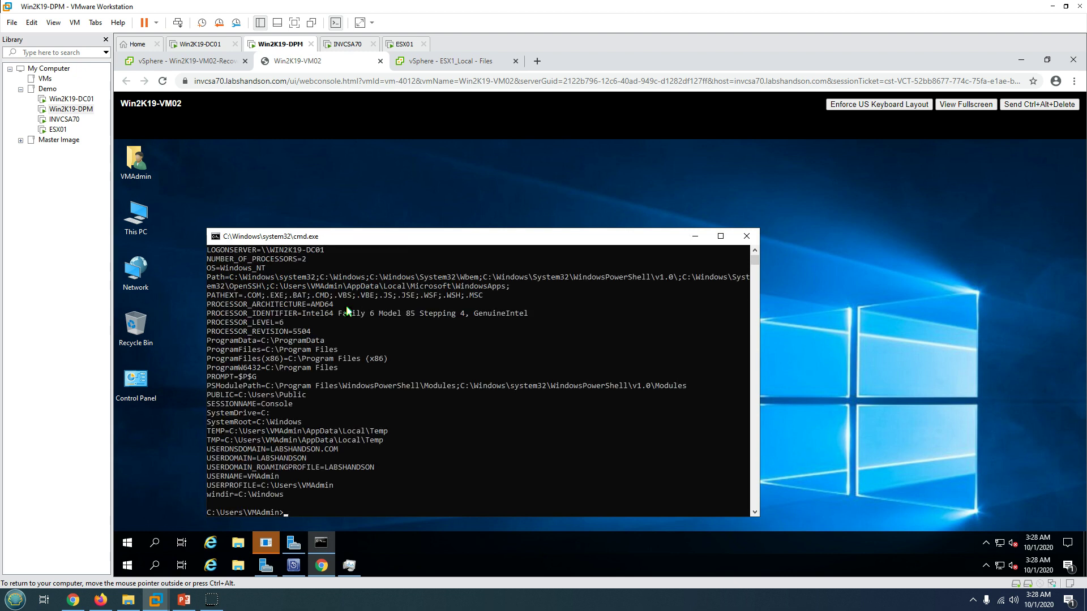
{"action": "left_click_drag", "start_coordinate": [325, 250], "coordinate": [206, 250]}
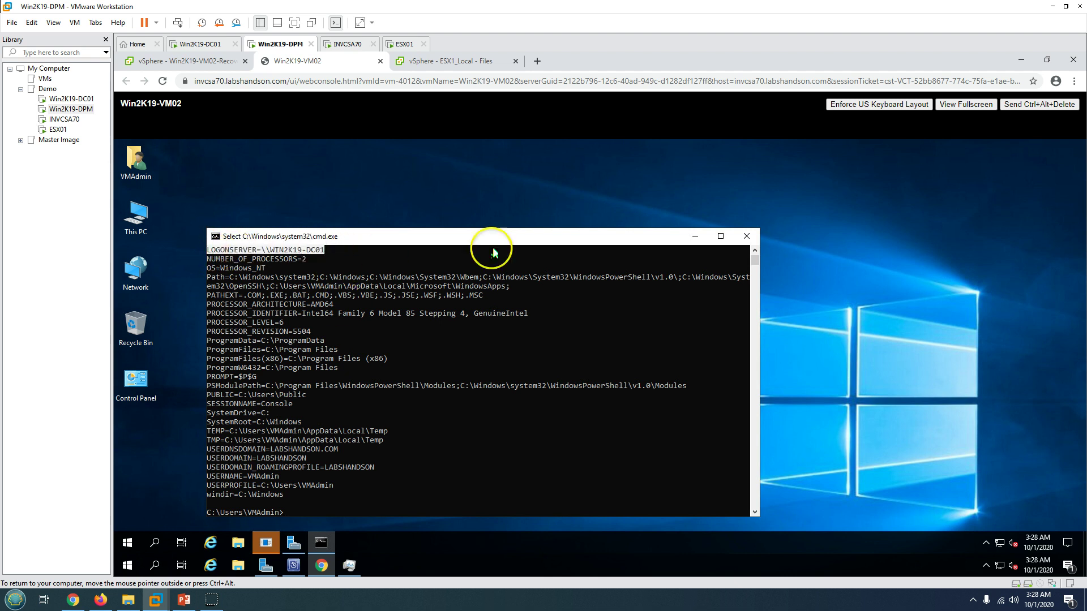
- Close the Command Prompt and Shutdown Event Tracker in Win2K19-VM02, along with the web console and datastore browser pages
{"action": "left_click", "coordinate": [748, 236]}
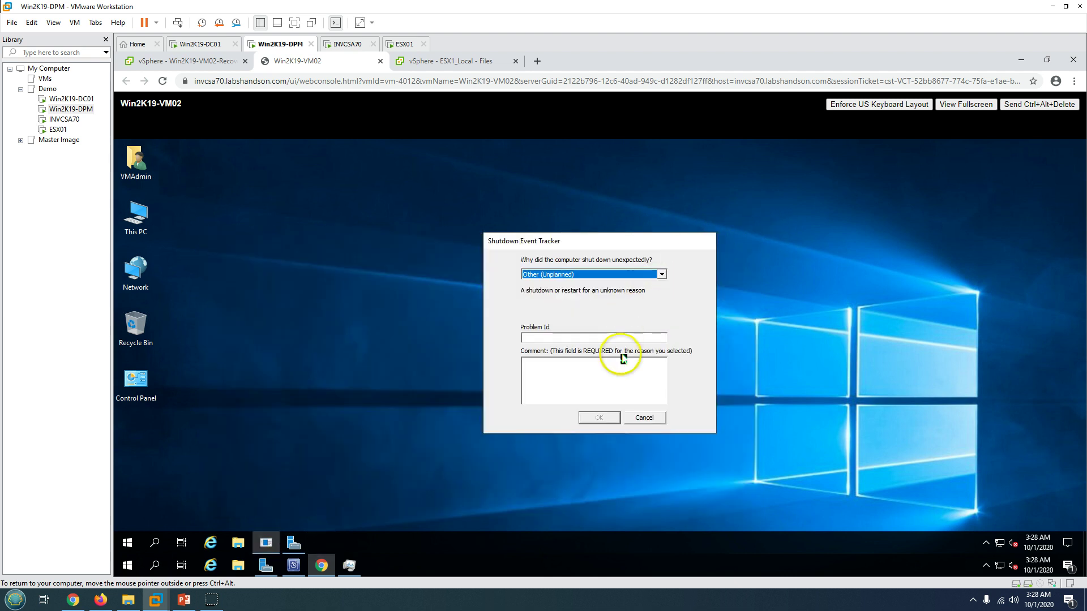
{"action": "left_click", "coordinate": [641, 419]}
{"action": "left_click", "coordinate": [380, 61]}
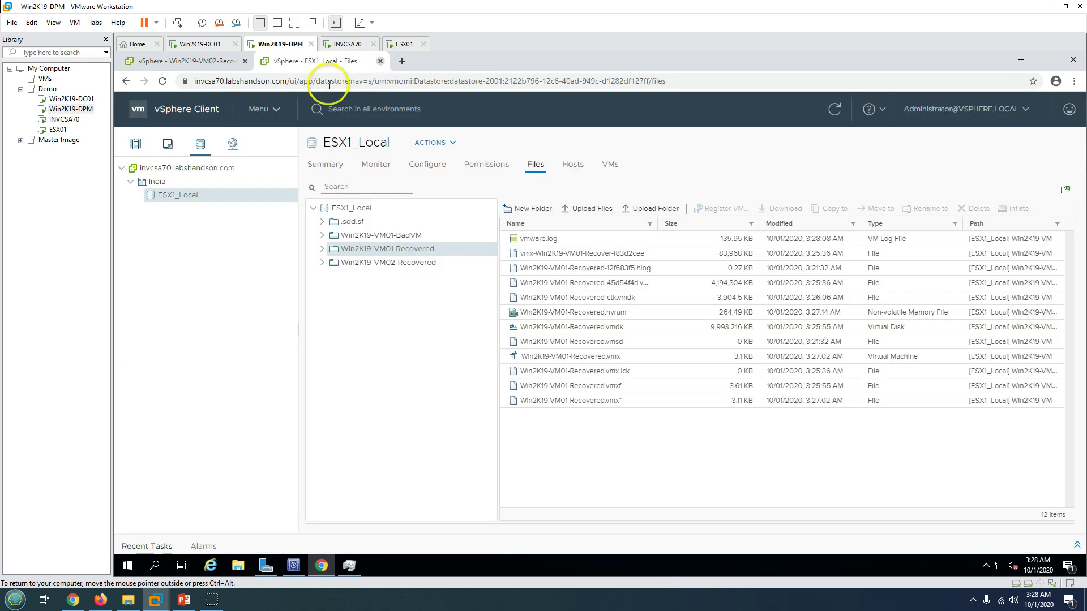
{"action": "left_click", "coordinate": [379, 61]}
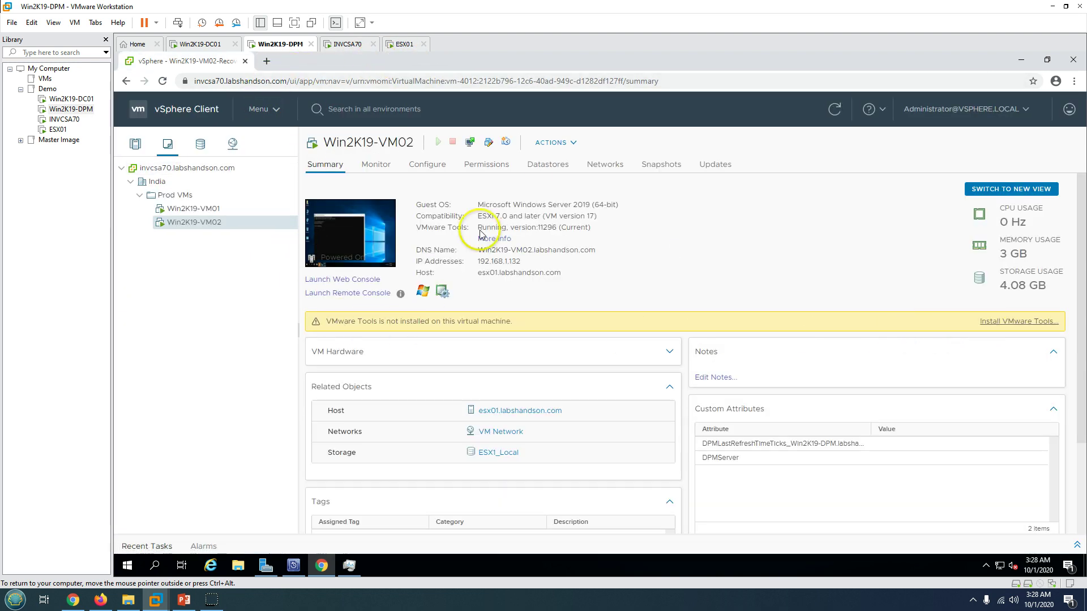
- Review the summary pages of the Win2K19-VM01 and Win2K19-VM02 virtual machines in vSphere
{"action": "left_click", "coordinate": [213, 209]}
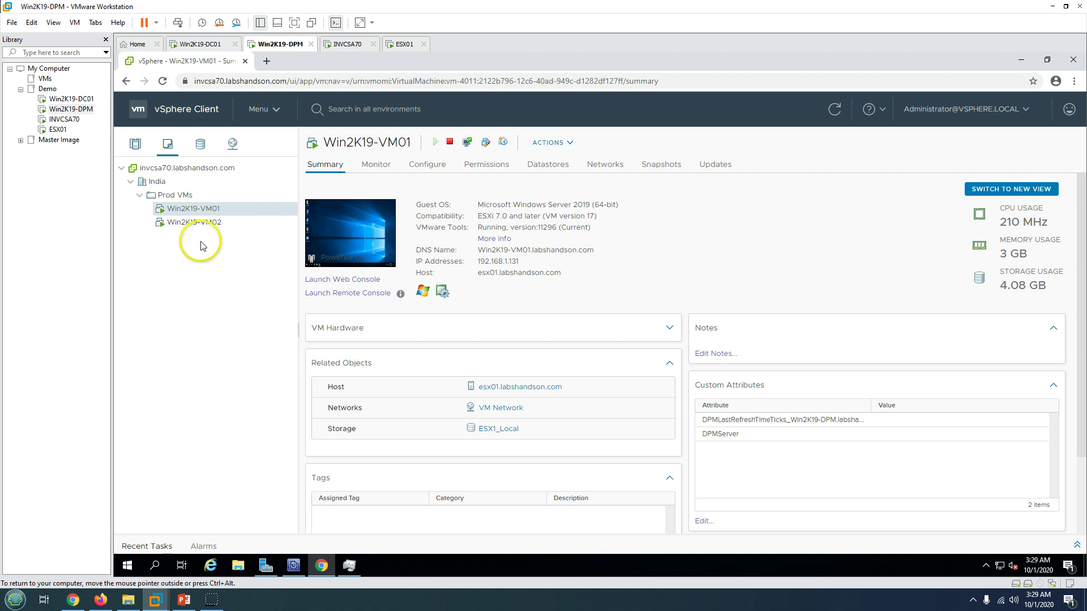
{"action": "left_click", "coordinate": [225, 222]}
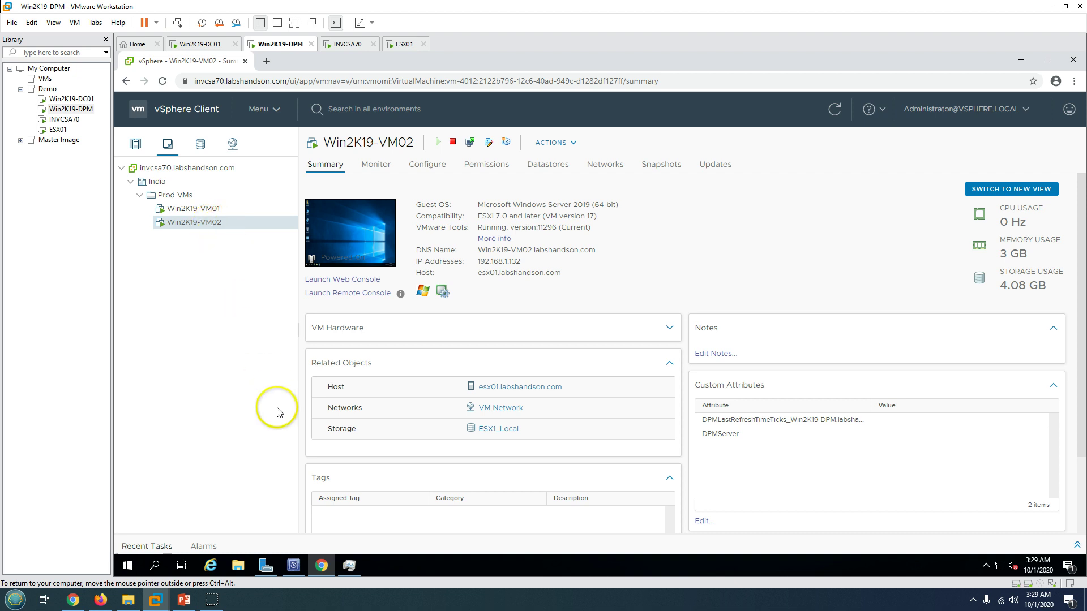
- Switch to the DPM console and check the protection status of Win2K19-VM01 and Win2K19-VM02 in the INVCSA70 VMs Backup group
{"action": "left_click", "coordinate": [294, 566]}
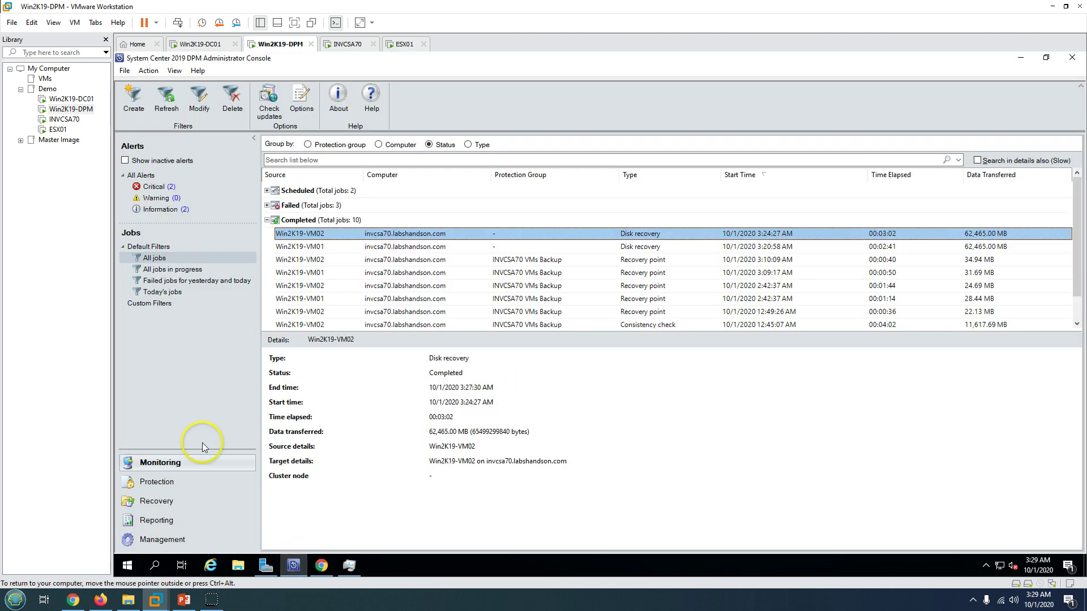
{"action": "left_click", "coordinate": [150, 482]}
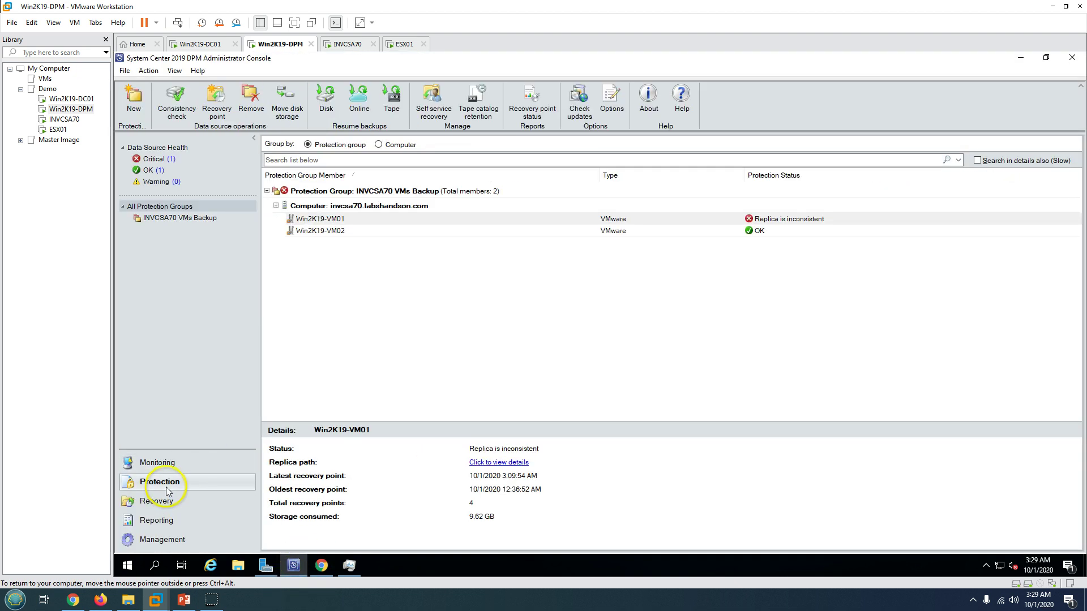
{"action": "left_click", "coordinate": [388, 230]}
{"action": "left_click", "coordinate": [533, 221]}
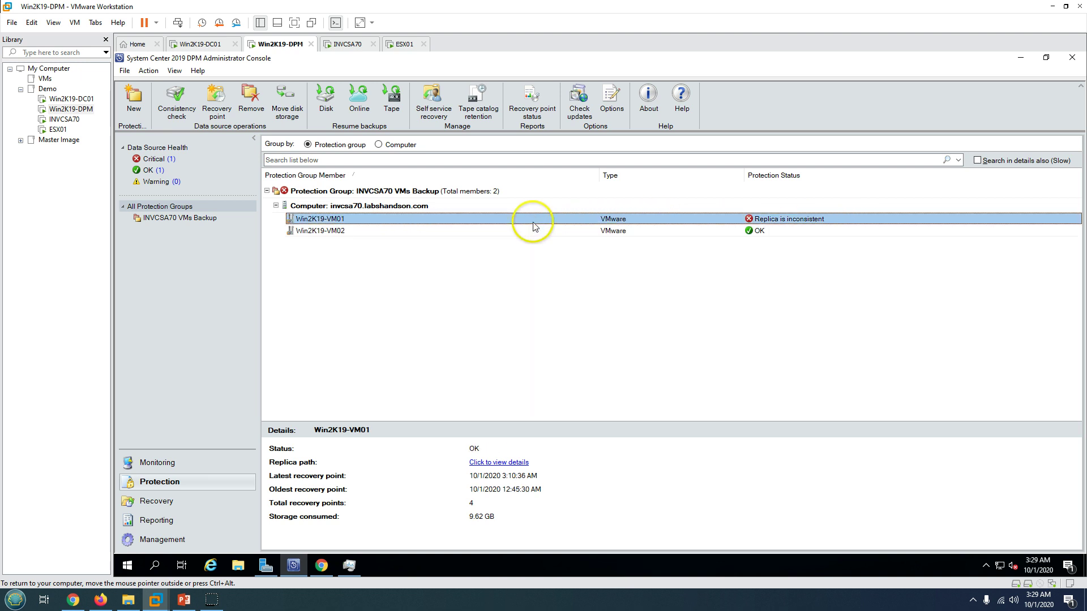
- Try to create a short-term disk protection recovery point for Win2K19-VM01 by using express full backup
{"action": "right_click", "coordinate": [542, 218]}
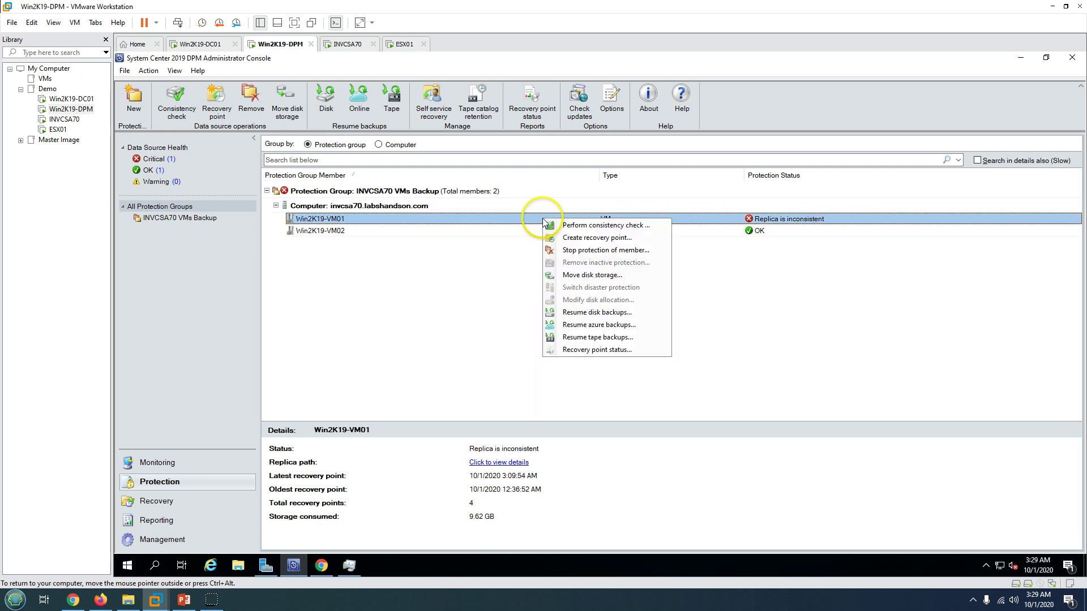
{"action": "left_click", "coordinate": [587, 242]}
{"action": "left_click", "coordinate": [595, 401]}
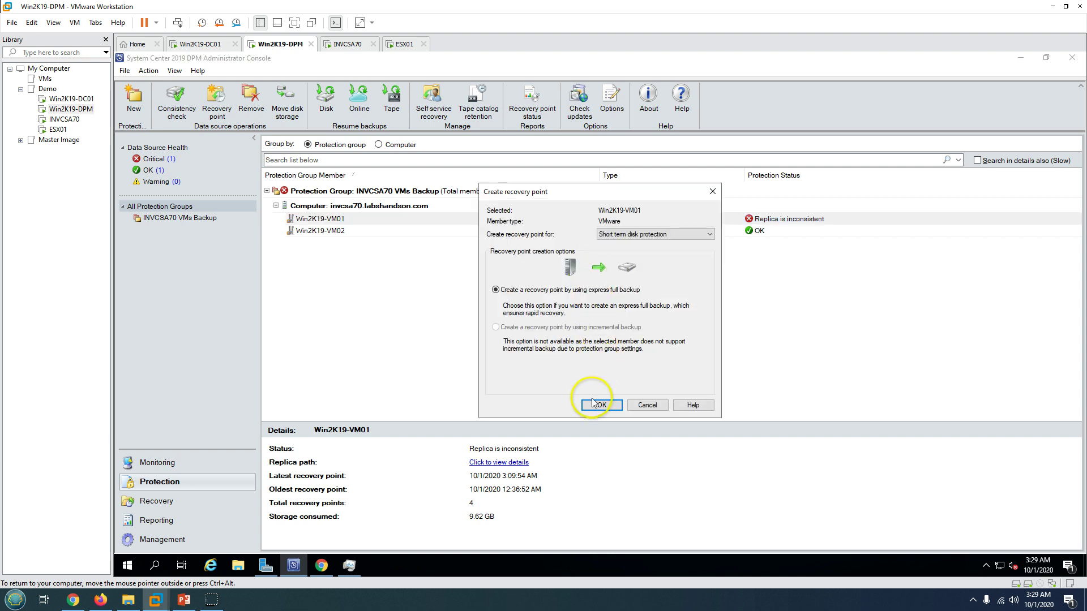
{"action": "left_click", "coordinate": [610, 342]}
{"action": "left_click", "coordinate": [707, 329]}
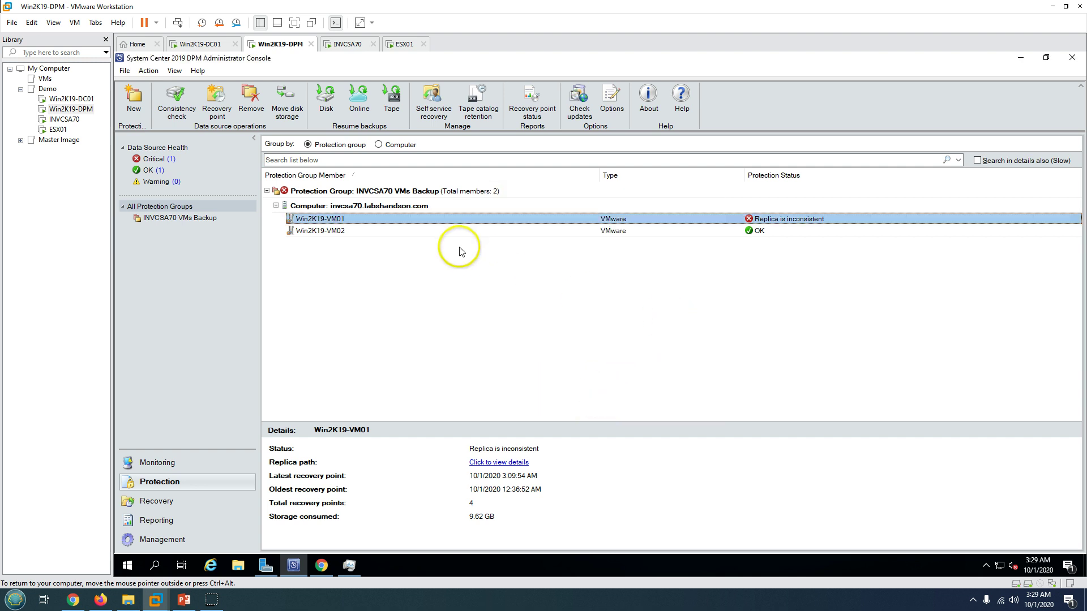
- Try to run a consistency check on the Win2K19-VM01 replica and another on the Win2K19-VM02 replica
{"action": "right_click", "coordinate": [413, 217]}
{"action": "left_click", "coordinate": [439, 223]}
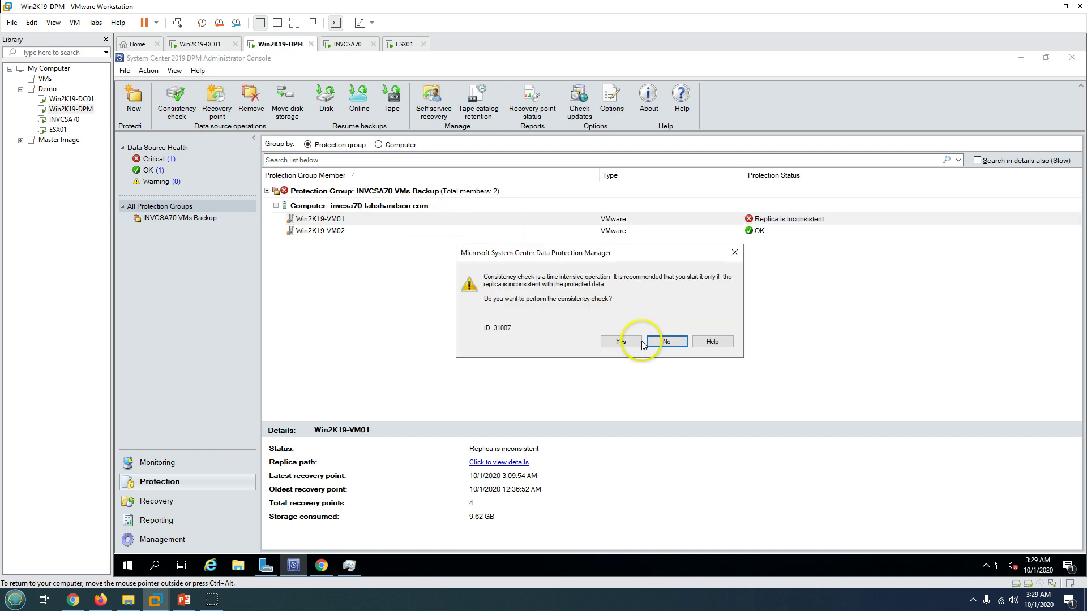
{"action": "left_click", "coordinate": [634, 342]}
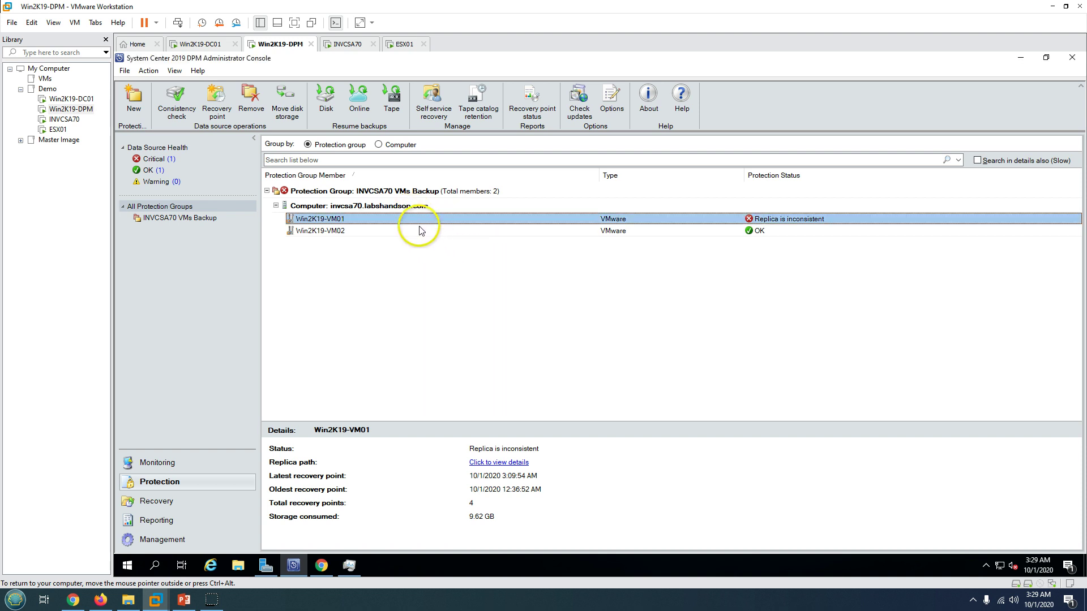
{"action": "left_click", "coordinate": [484, 231]}
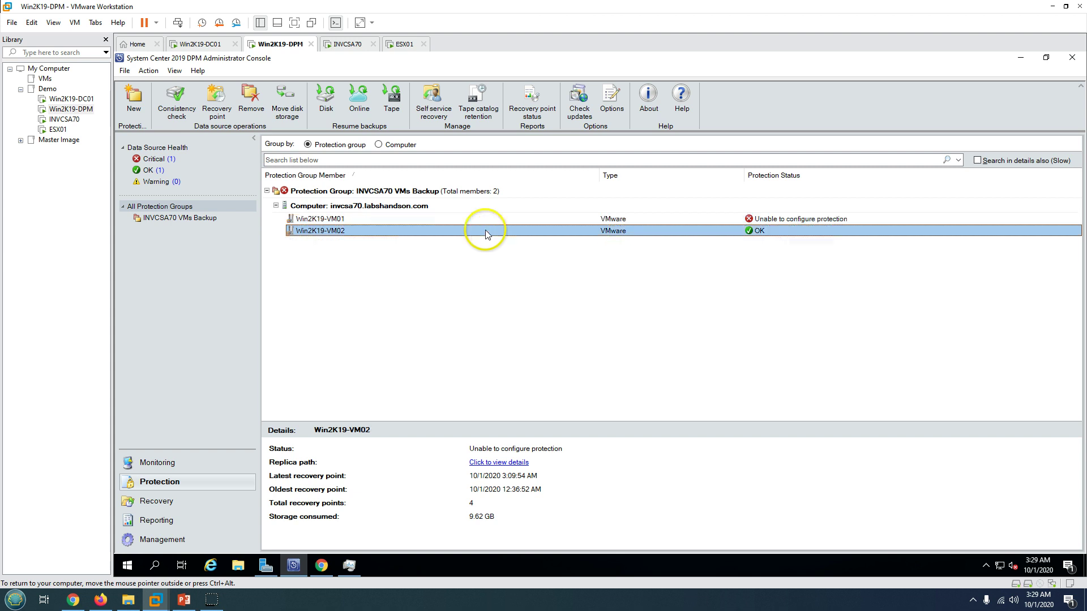
{"action": "right_click", "coordinate": [437, 233]}
{"action": "left_click", "coordinate": [452, 239]}
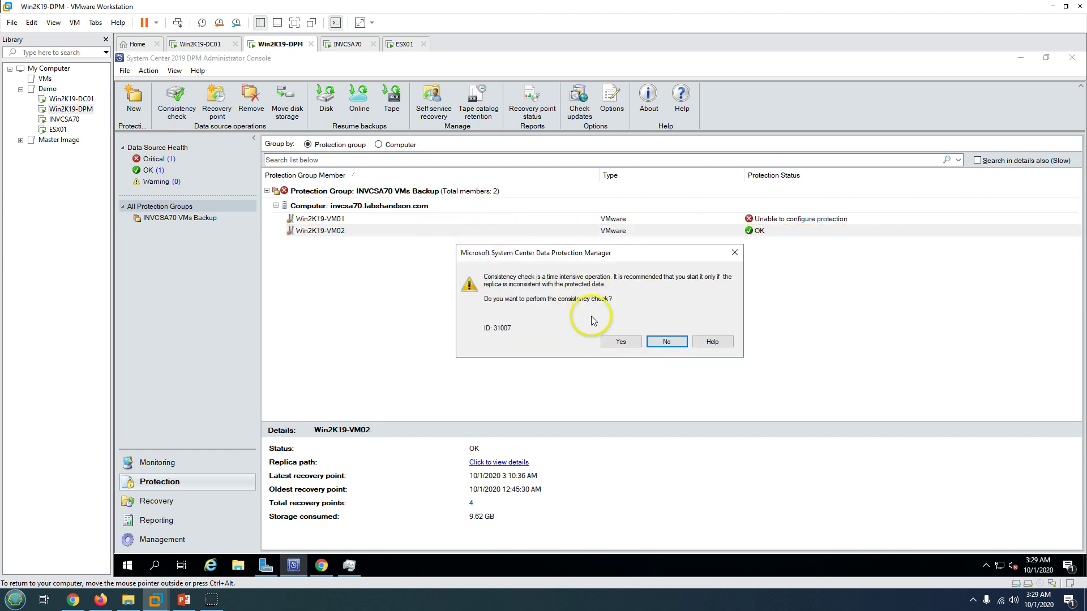
{"action": "left_click", "coordinate": [622, 342]}
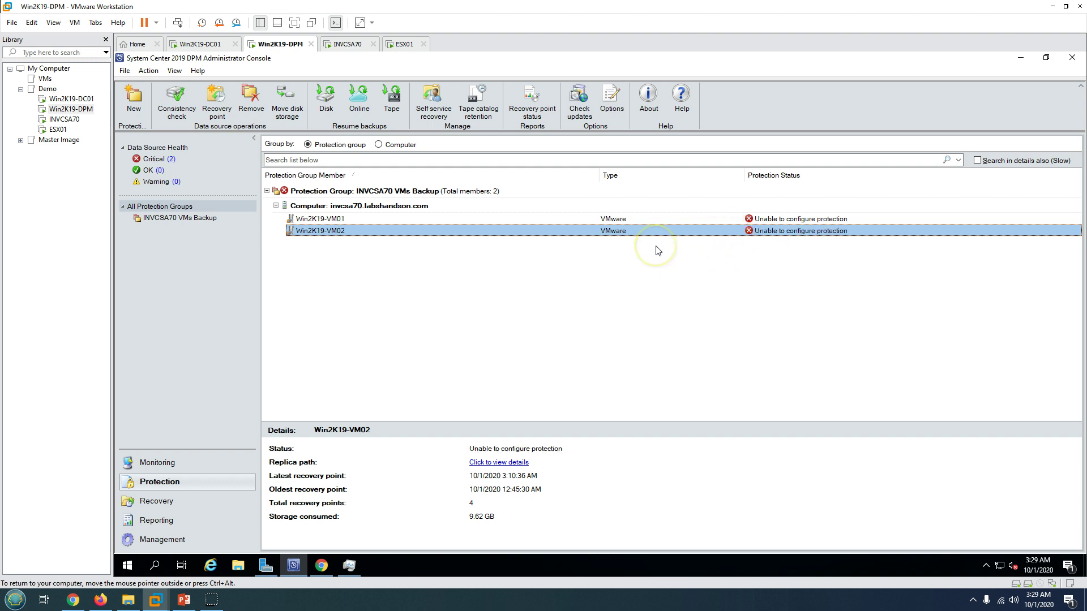
{"action": "key", "text": "Up"}
{"action": "key", "text": "shift+F10"}
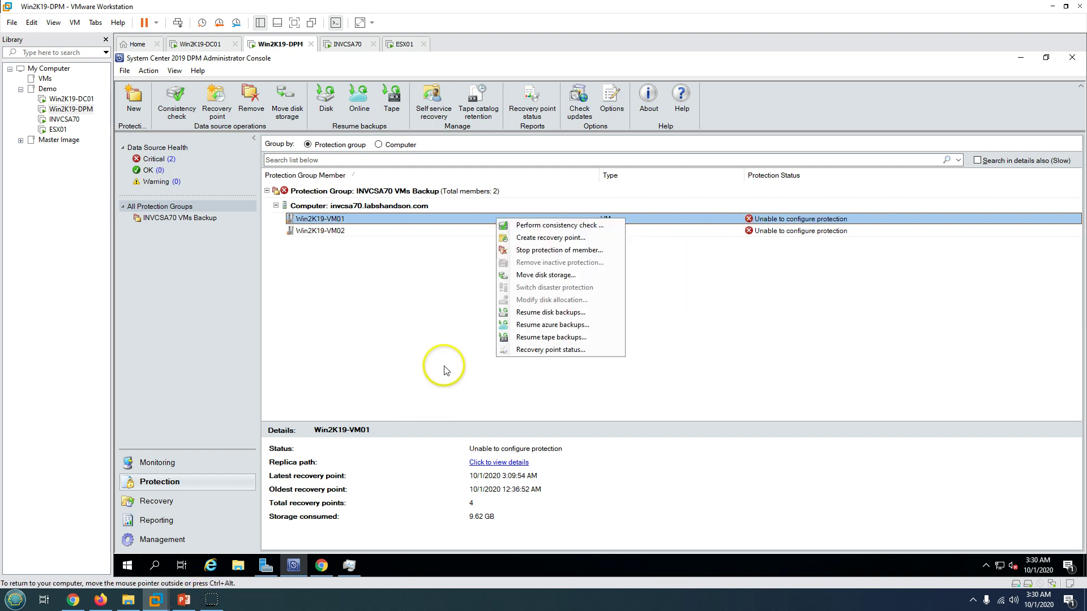
{"action": "key", "text": "Escape"}
{"action": "right_click", "coordinate": [409, 220]}
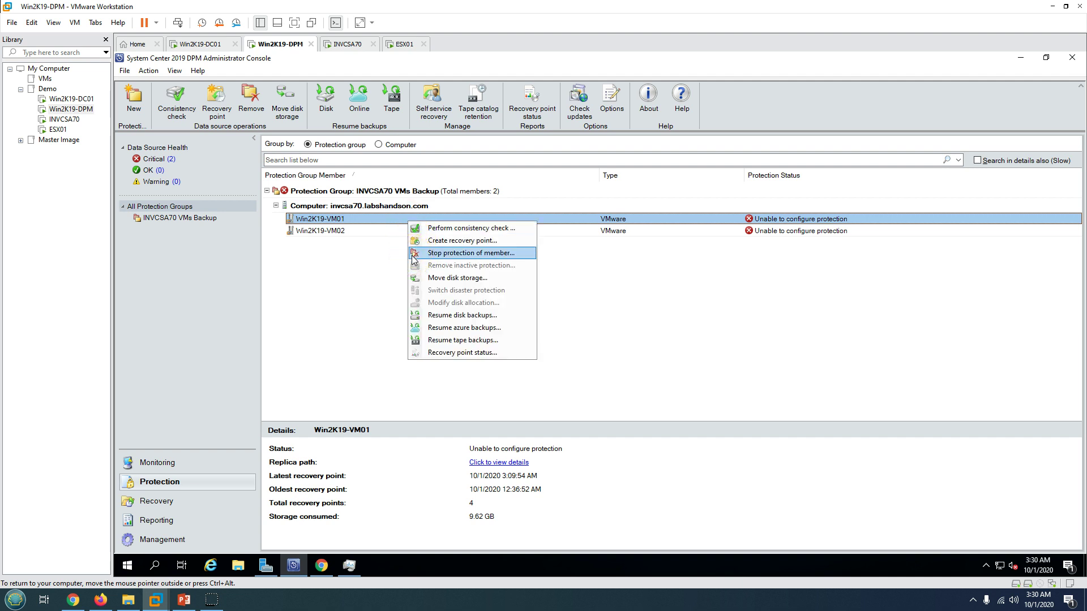
{"action": "left_click", "coordinate": [650, 291]}
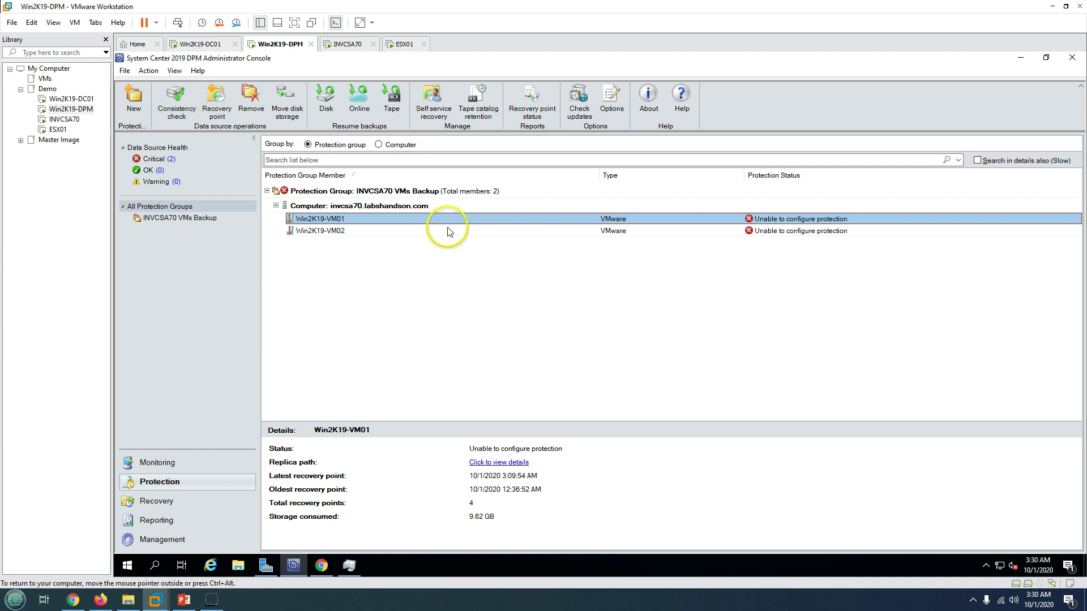
- Stop protection of Win2K19-VM01 in the INVCSA70 VMs Backup group without deleting its replica on disk
{"action": "right_click", "coordinate": [444, 222]}
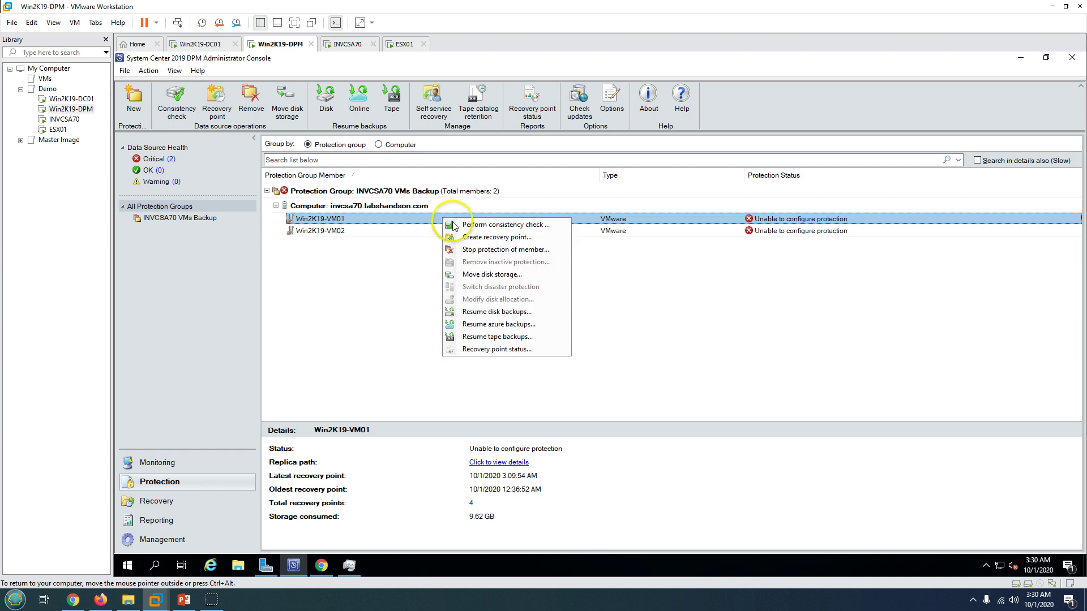
{"action": "left_click", "coordinate": [491, 256]}
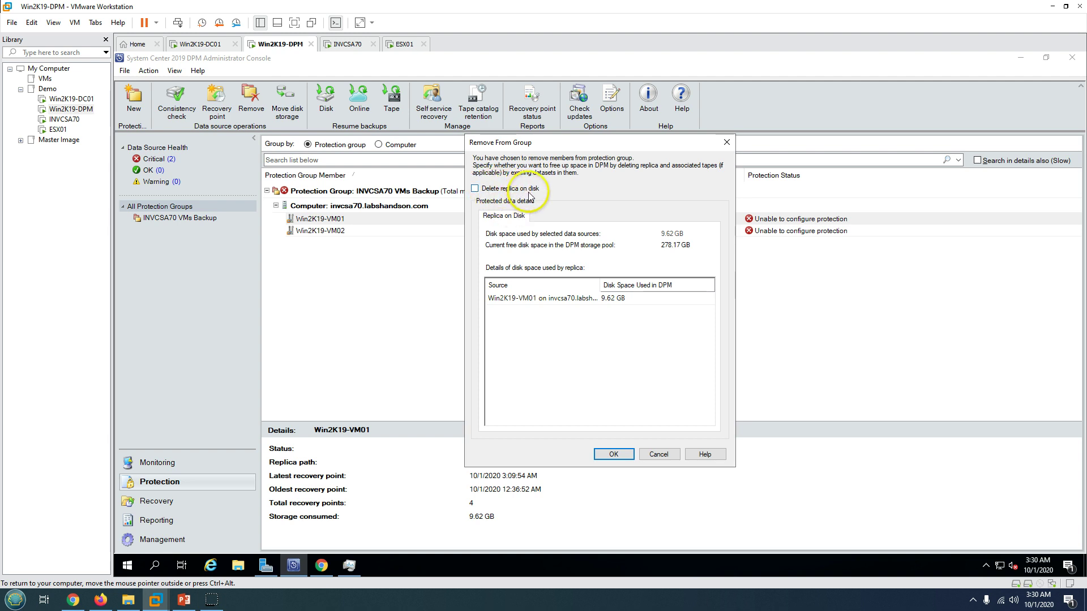
{"action": "left_click", "coordinate": [614, 454]}
{"action": "left_click", "coordinate": [730, 383]}
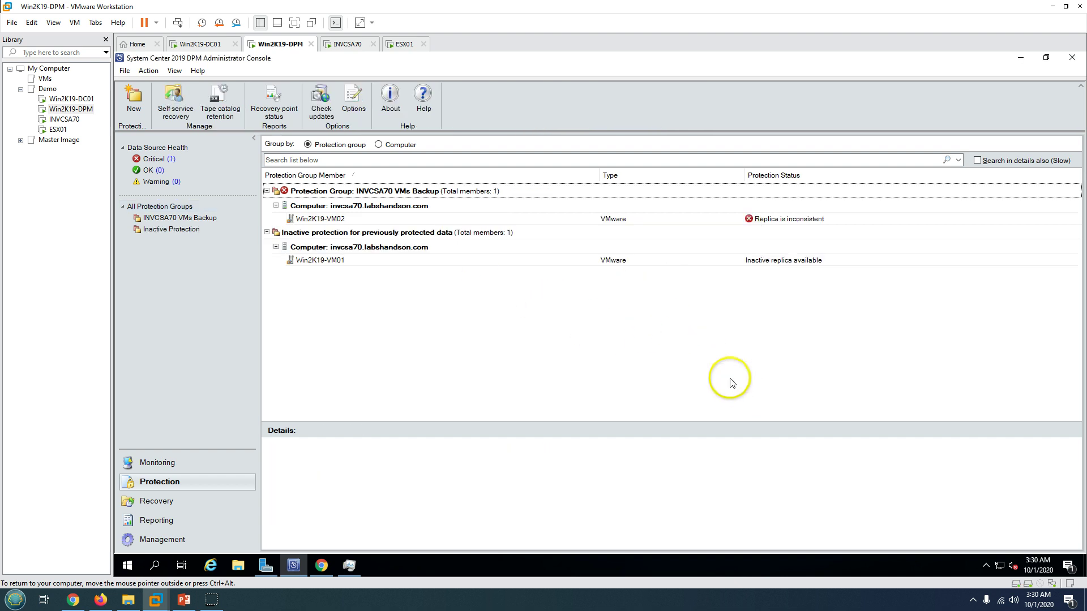
- Stop protection of Win2K19-VM02 in the INVCSA70 VMs Backup group, retaining the protected data
{"action": "right_click", "coordinate": [416, 220]}
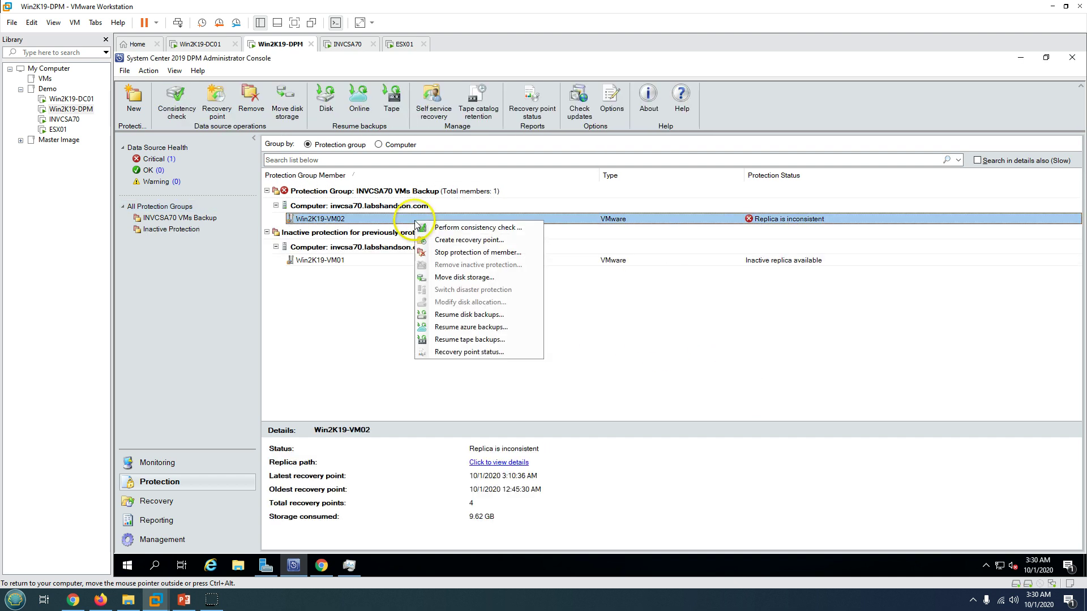
{"action": "left_click", "coordinate": [462, 254]}
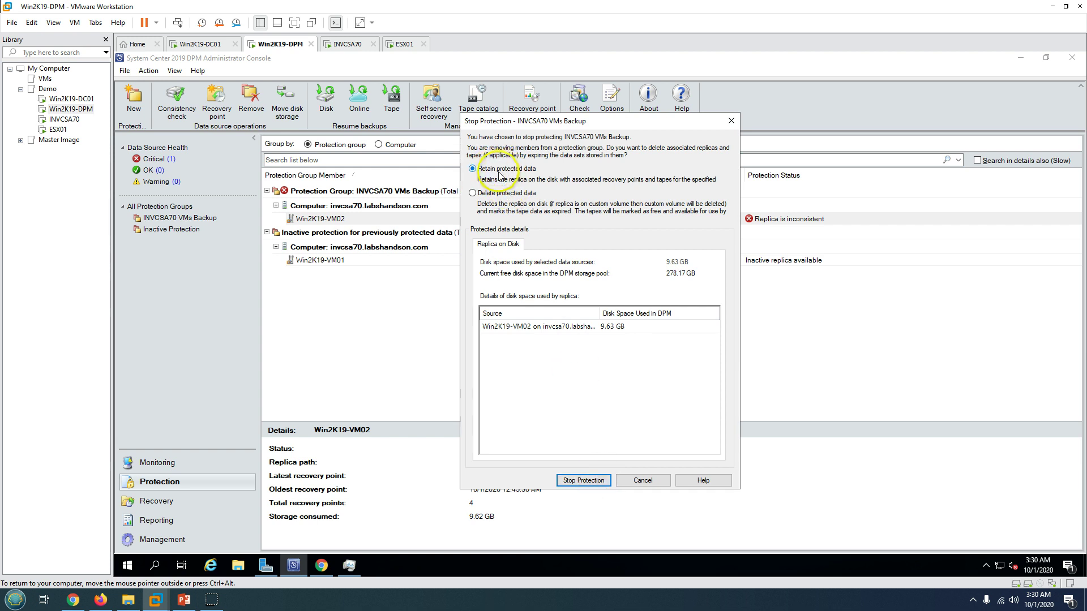
{"action": "left_click", "coordinate": [582, 481]}
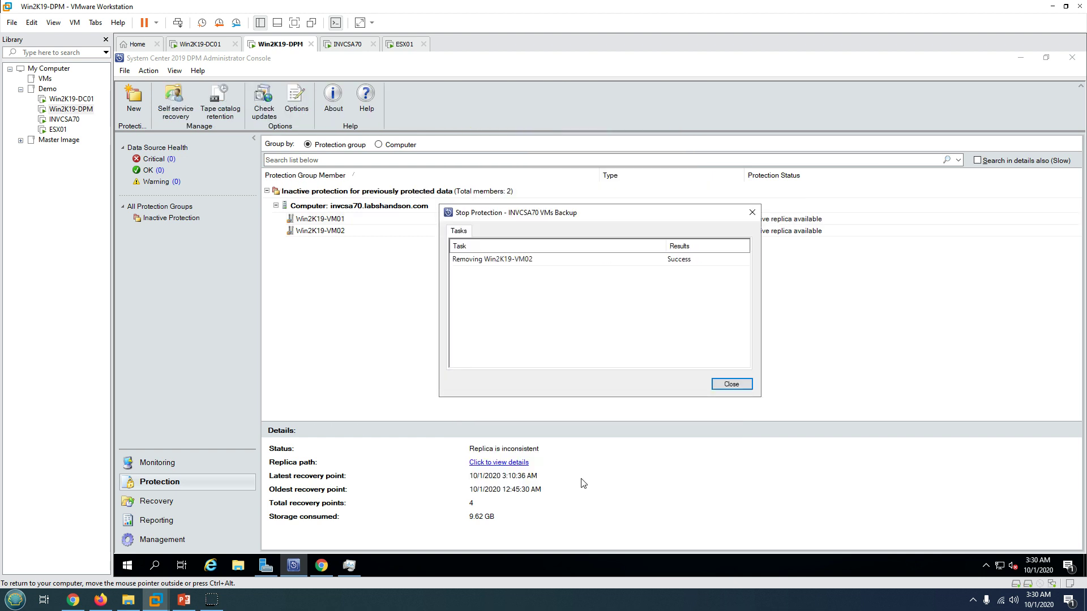
{"action": "left_click", "coordinate": [731, 384]}
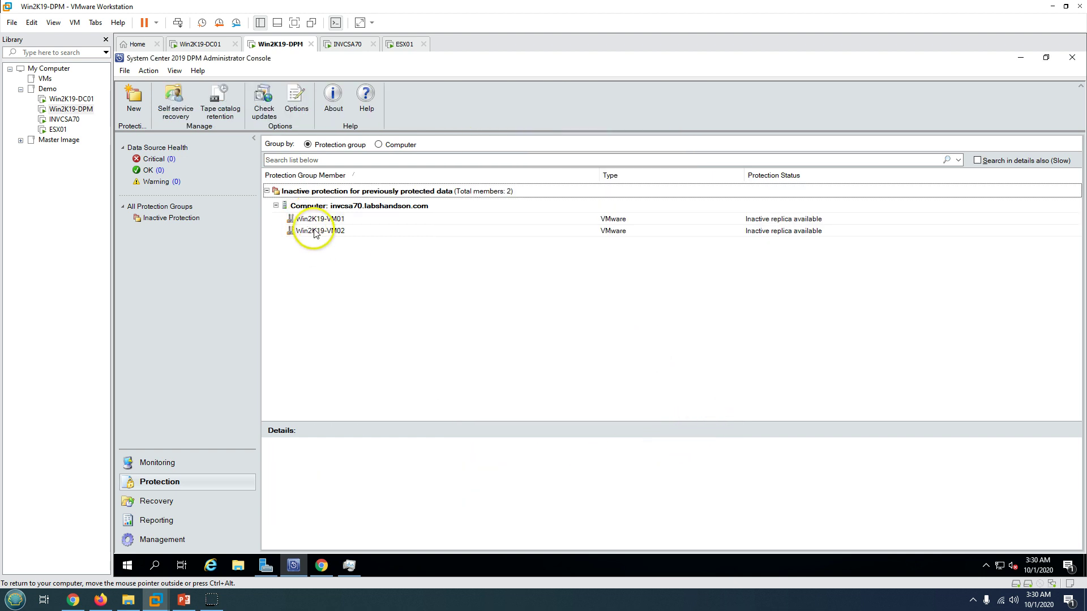
- Examine the inactive protection entries for both VMs and their available actions, and check the invcsa70.labshandson.com production server's status
{"action": "left_click", "coordinate": [320, 219]}
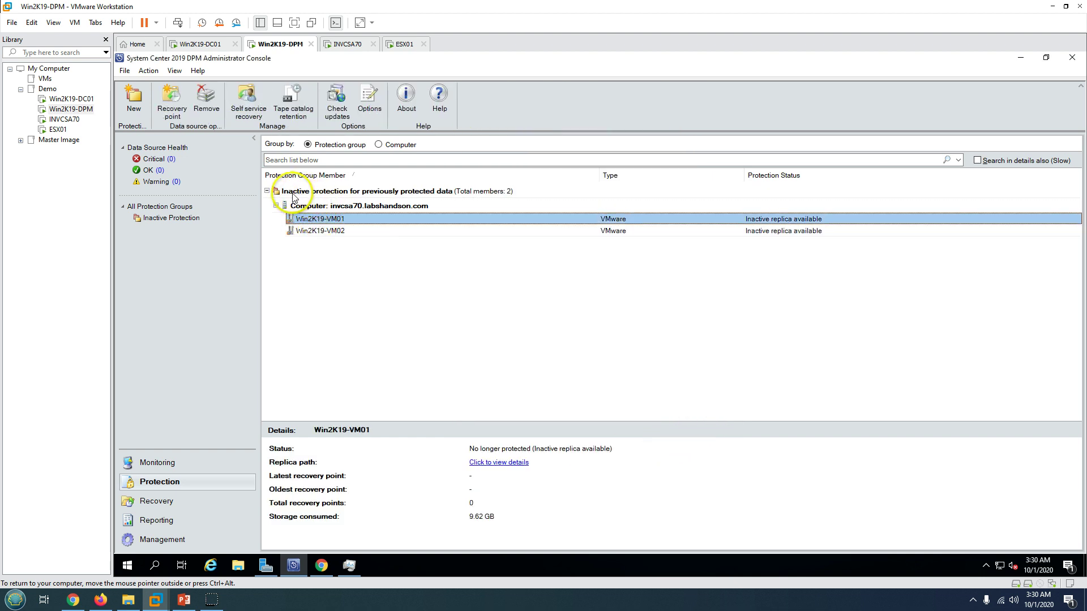
{"action": "left_click", "coordinate": [344, 192]}
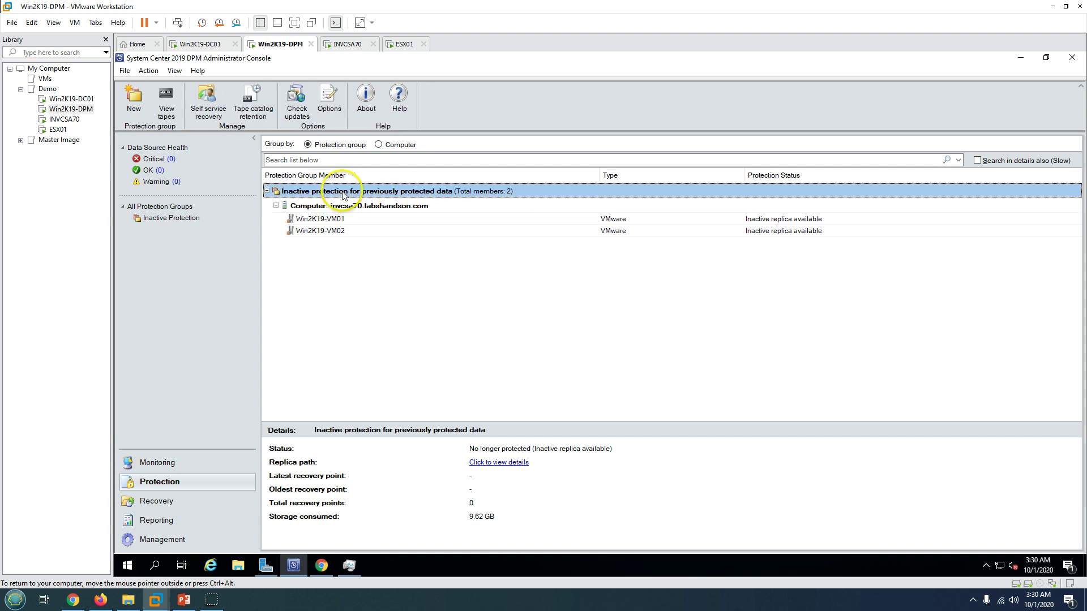
{"action": "right_click", "coordinate": [343, 195]}
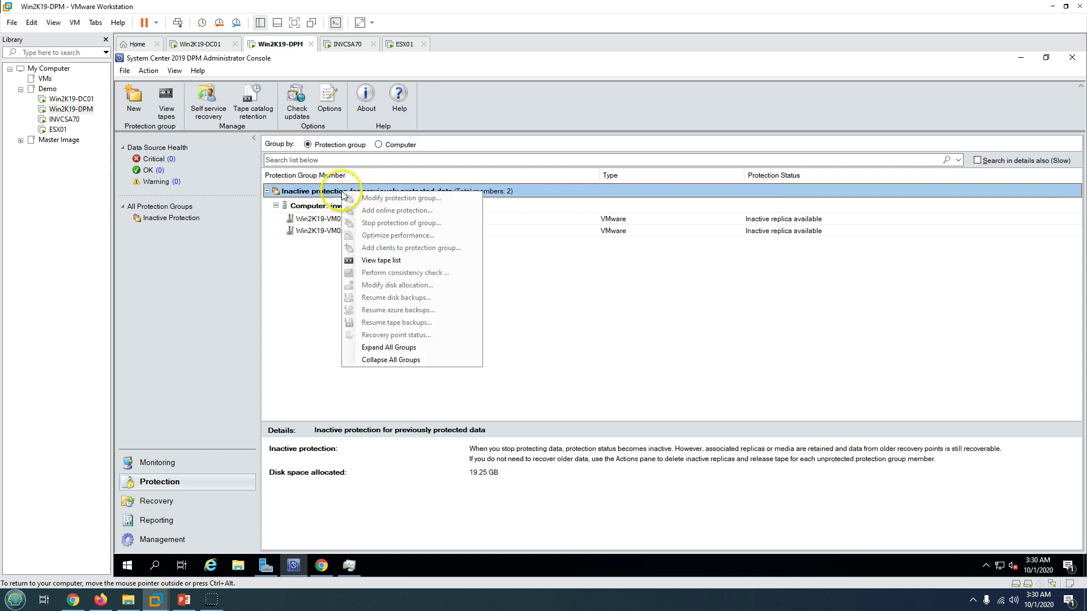
{"action": "left_click", "coordinate": [279, 279]}
{"action": "right_click", "coordinate": [315, 221]}
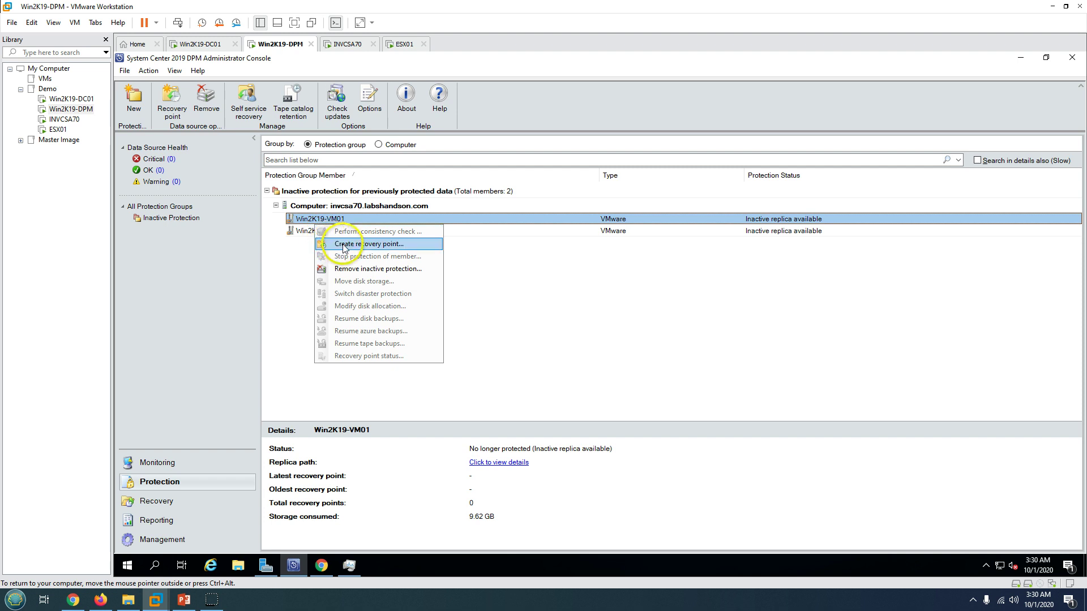
{"action": "left_click", "coordinate": [274, 257]}
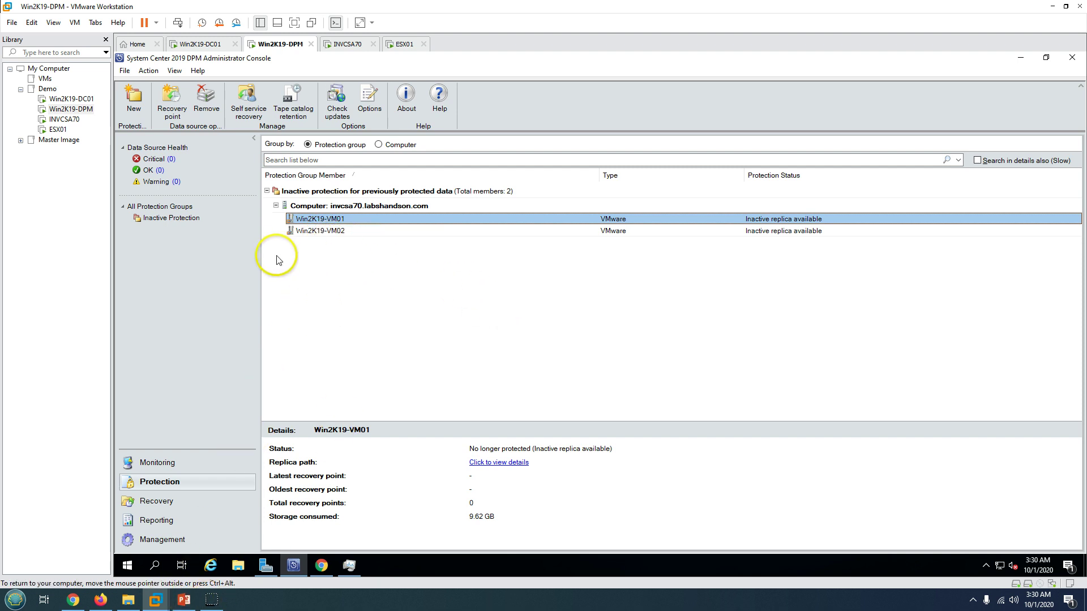
{"action": "left_click", "coordinate": [170, 540]}
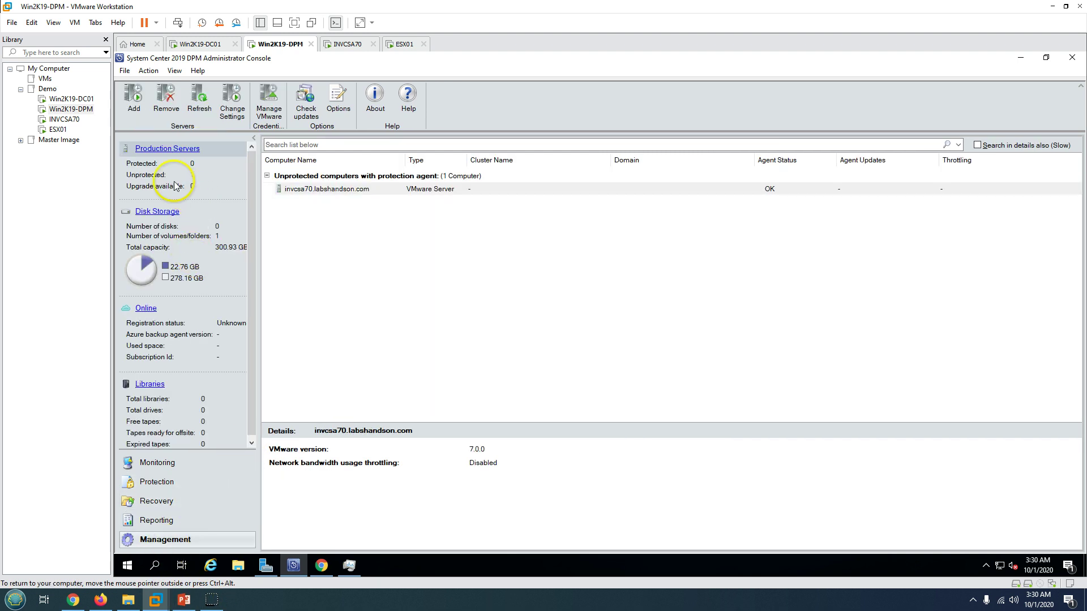
{"action": "left_click", "coordinate": [299, 190]}
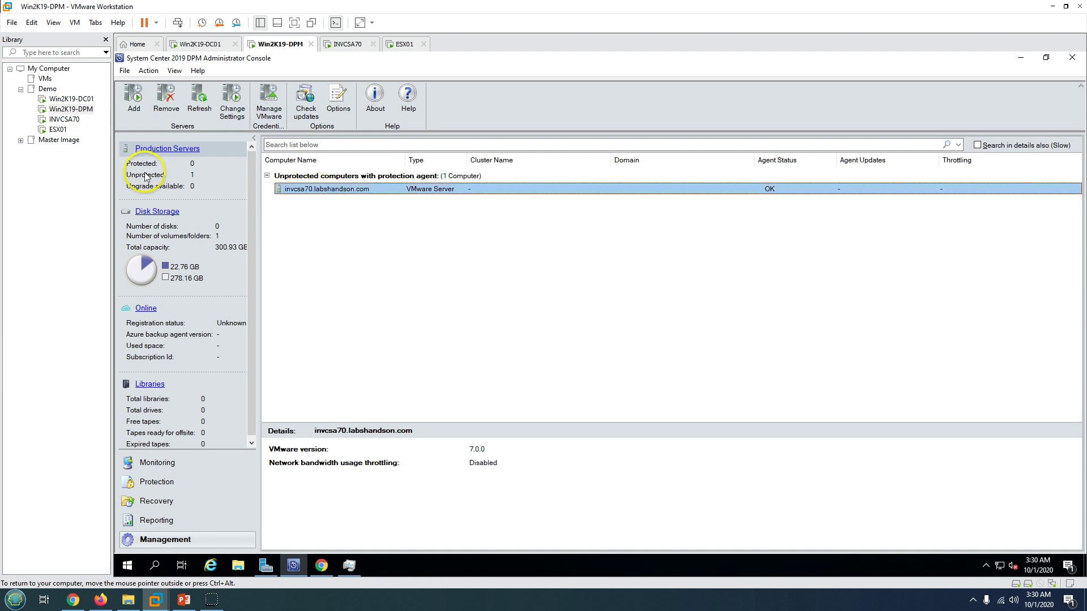
{"action": "left_click", "coordinate": [177, 466]}
{"action": "left_click", "coordinate": [151, 482]}
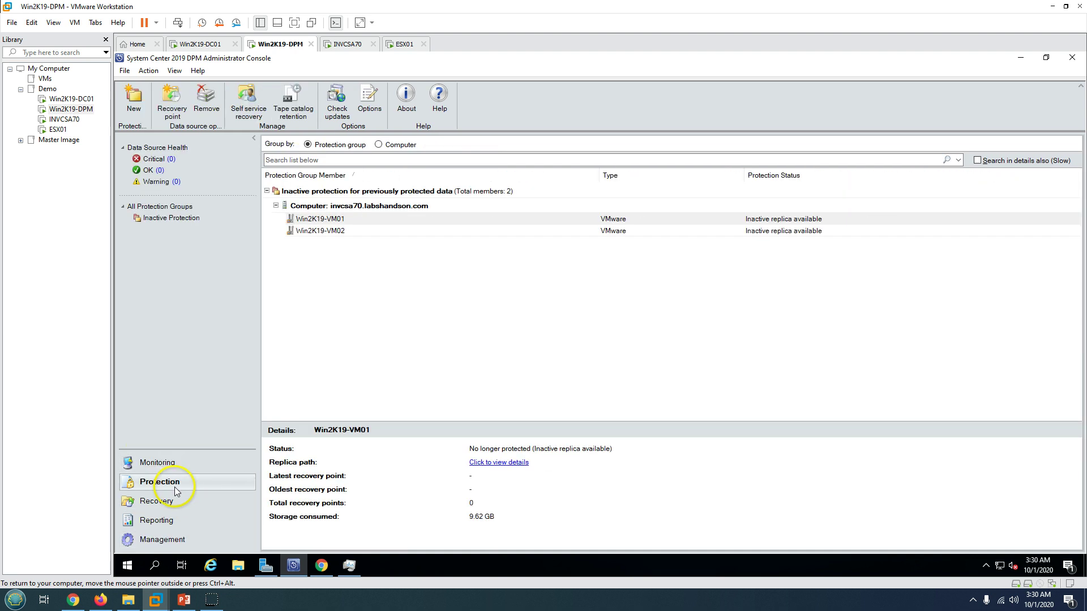
{"action": "left_click", "coordinate": [315, 193]}
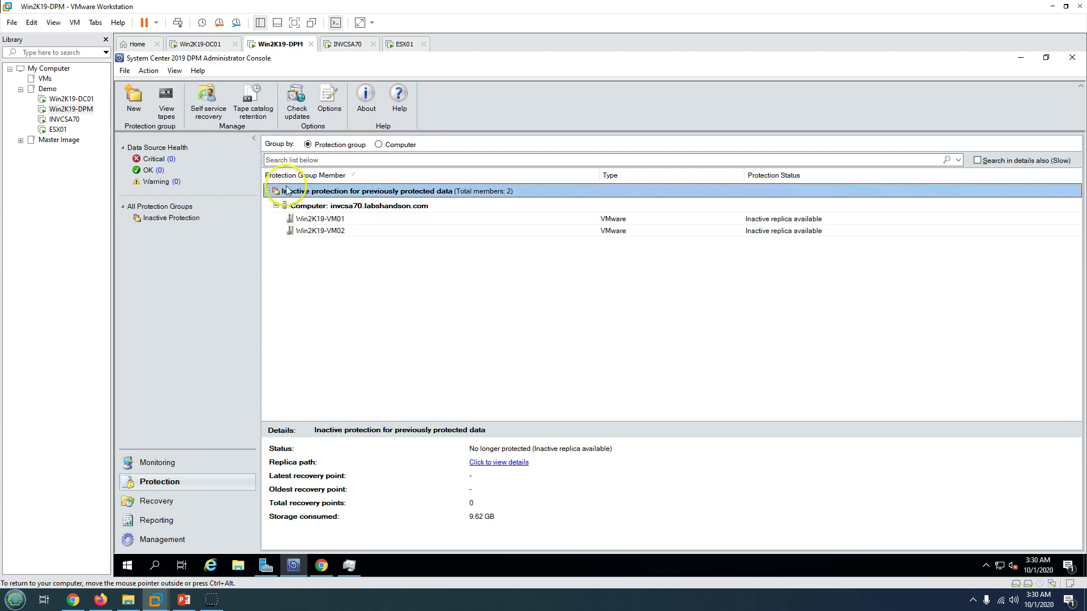
{"action": "left_click", "coordinate": [405, 276]}
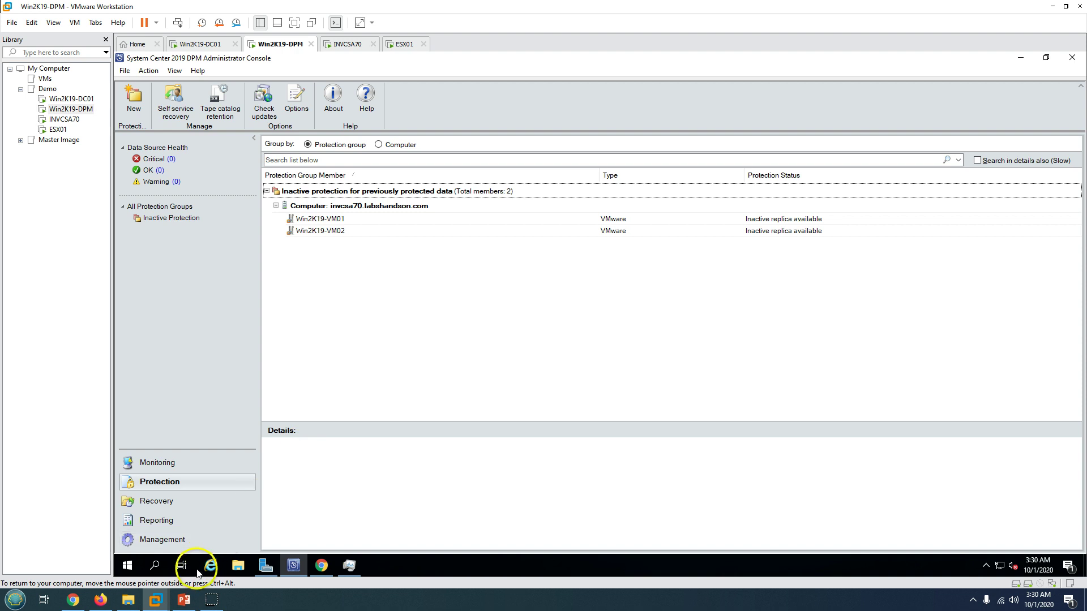
{"action": "left_click", "coordinate": [134, 106]}
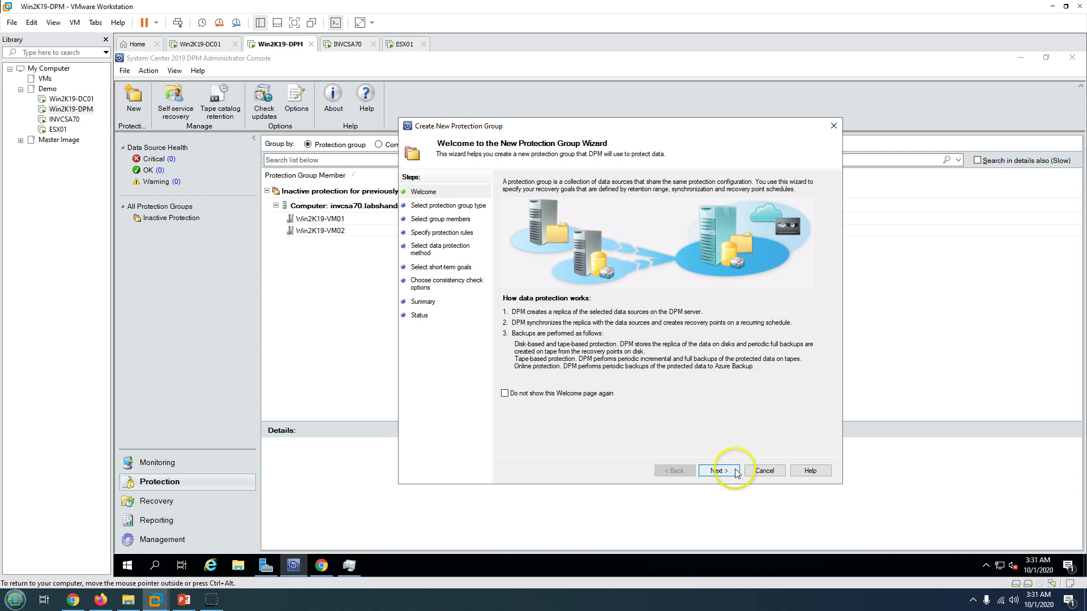
{"action": "left_click", "coordinate": [718, 472]}
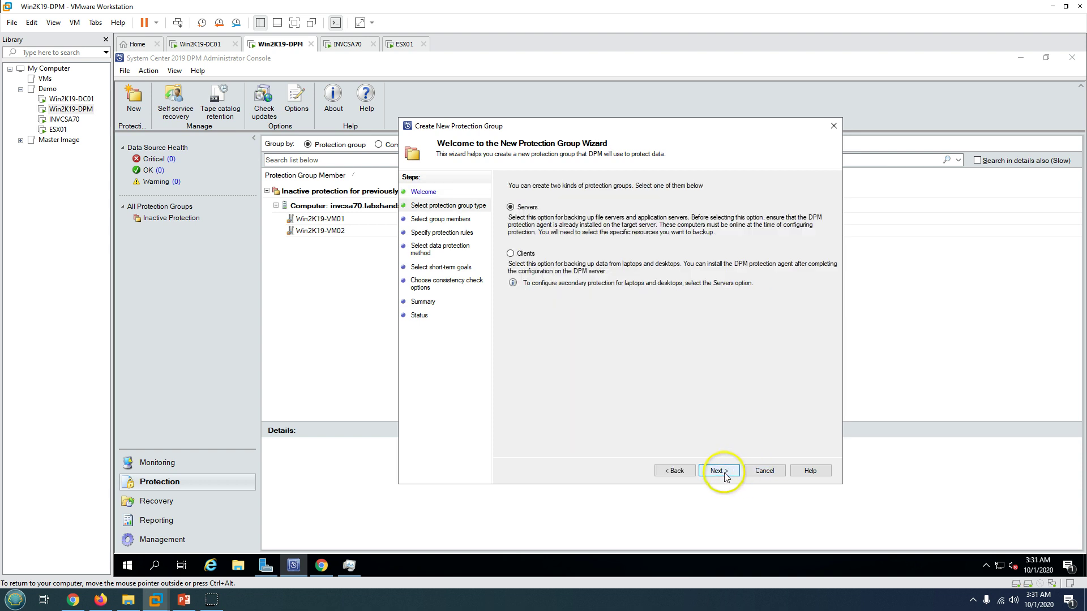
{"action": "left_click", "coordinate": [764, 471]}
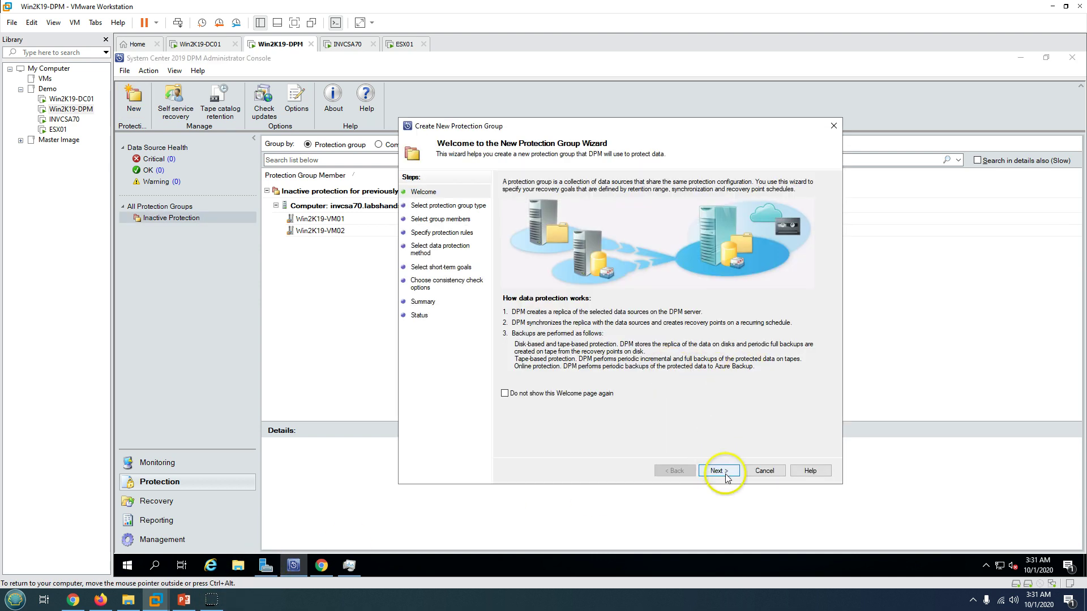
- Start a new Servers protection group and add Win2K19-VM01 and Win2K19-VM02 from the Prod VMs folder under invcsa70.labshandson.com
{"action": "left_click", "coordinate": [719, 472]}
{"action": "left_click", "coordinate": [719, 472]}
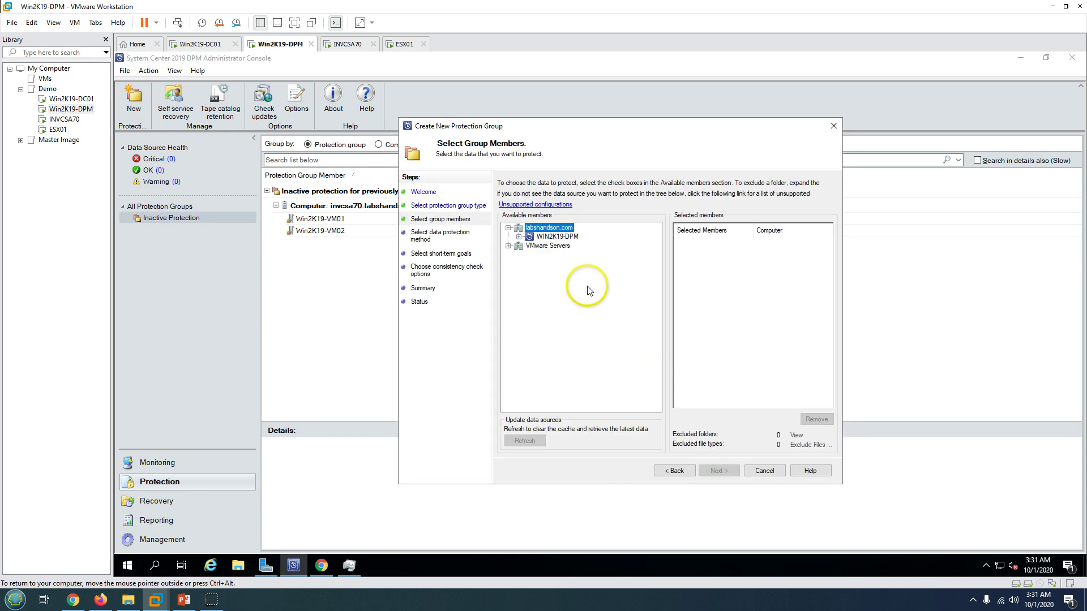
{"action": "left_click", "coordinate": [508, 247]}
{"action": "left_click", "coordinate": [519, 256]}
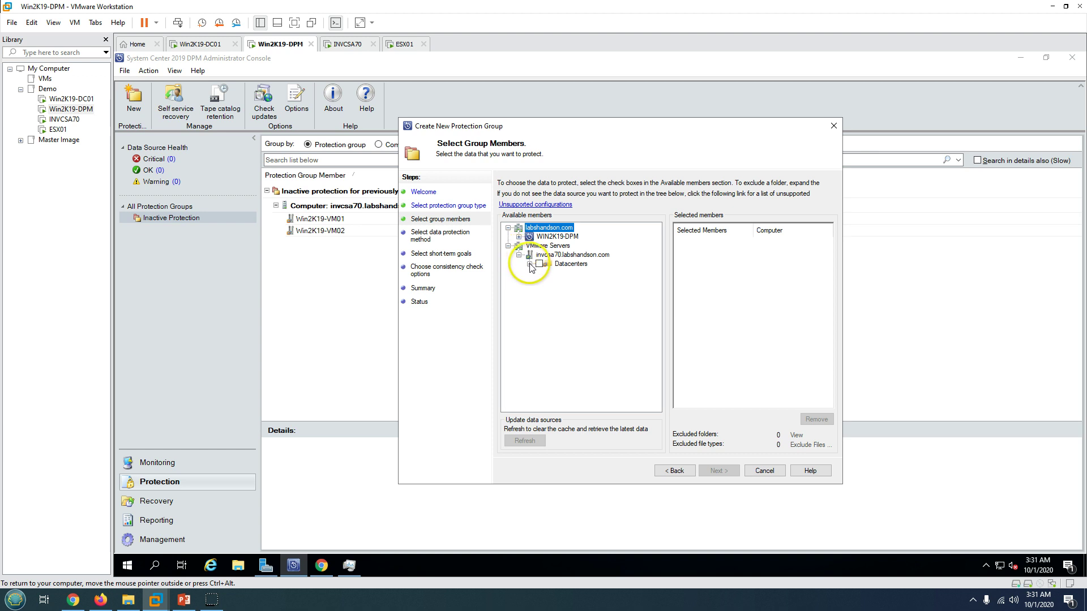
{"action": "left_click", "coordinate": [529, 265]}
{"action": "left_click", "coordinate": [540, 273]}
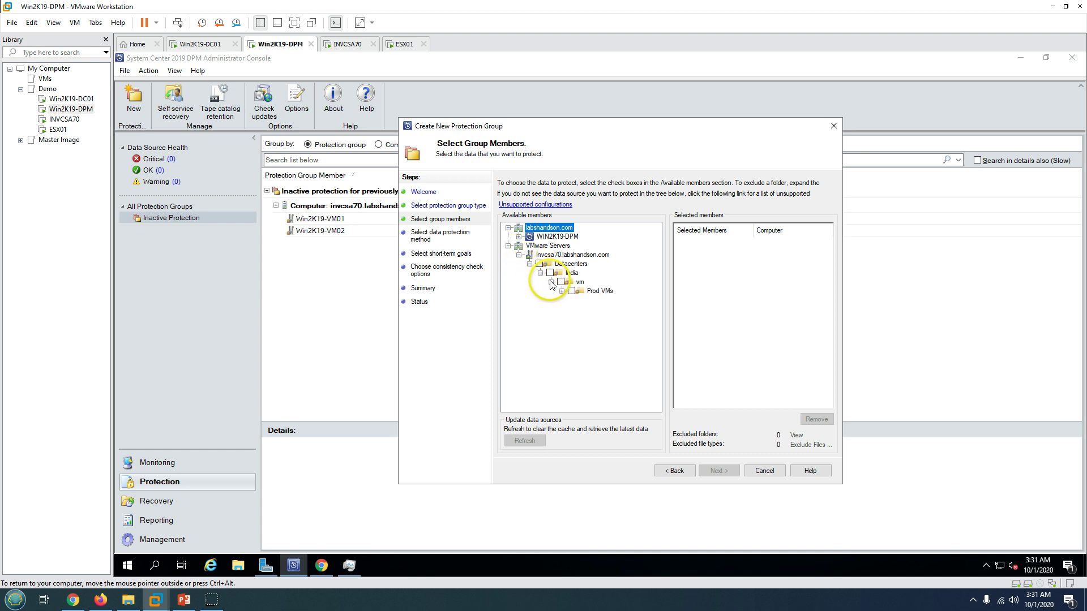
{"action": "left_click", "coordinate": [561, 291]}
{"action": "left_click", "coordinate": [587, 304]}
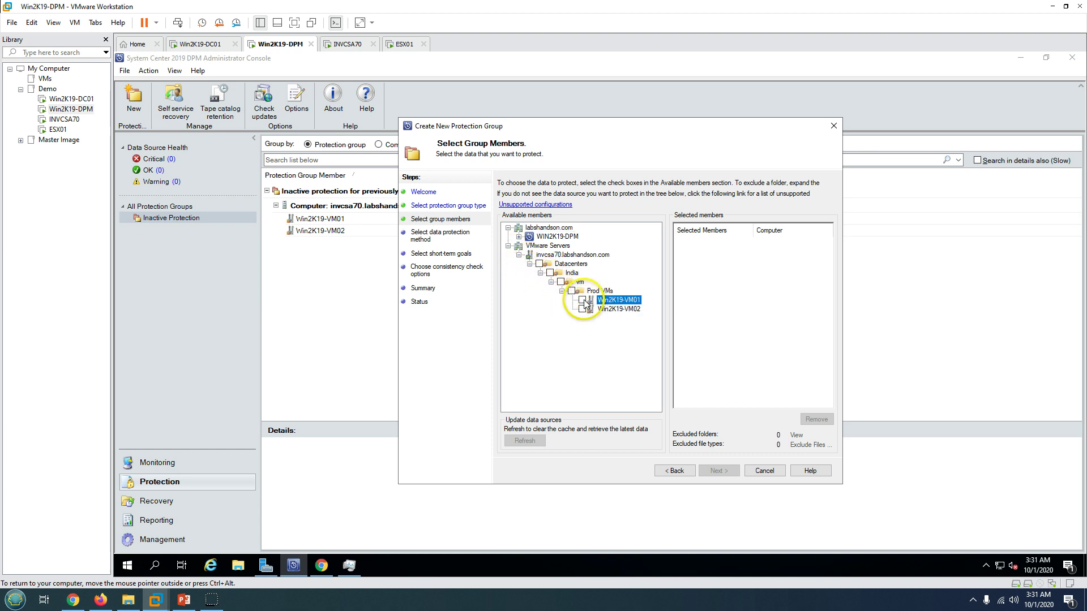
{"action": "left_click", "coordinate": [583, 301]}
{"action": "left_click", "coordinate": [582, 309]}
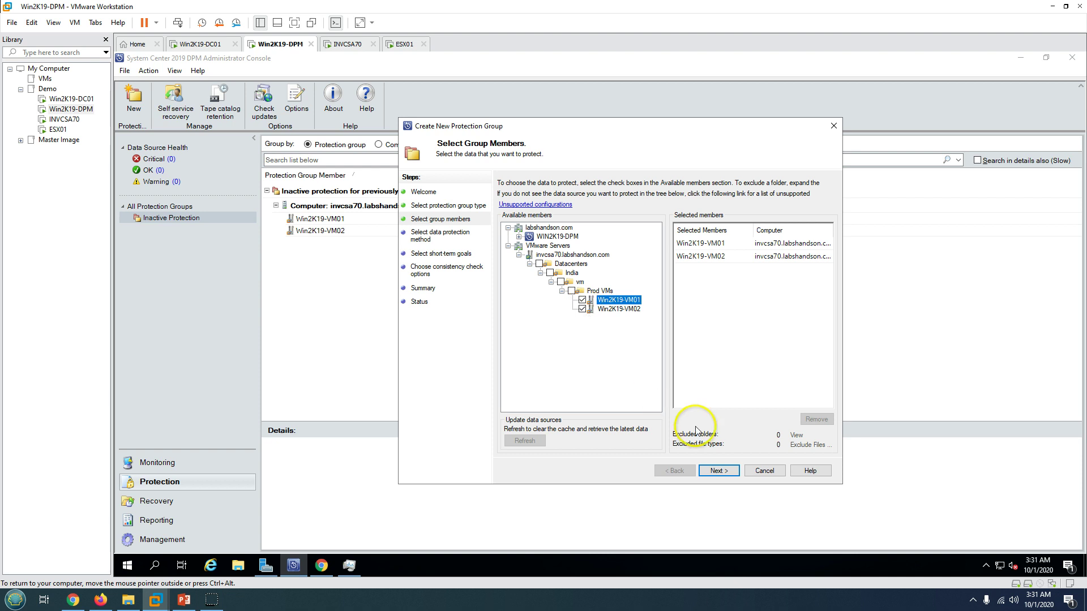
- Name the new protection group INVCSA70 VMs Backup and use short-term protection on disk
{"action": "left_click", "coordinate": [716, 471]}
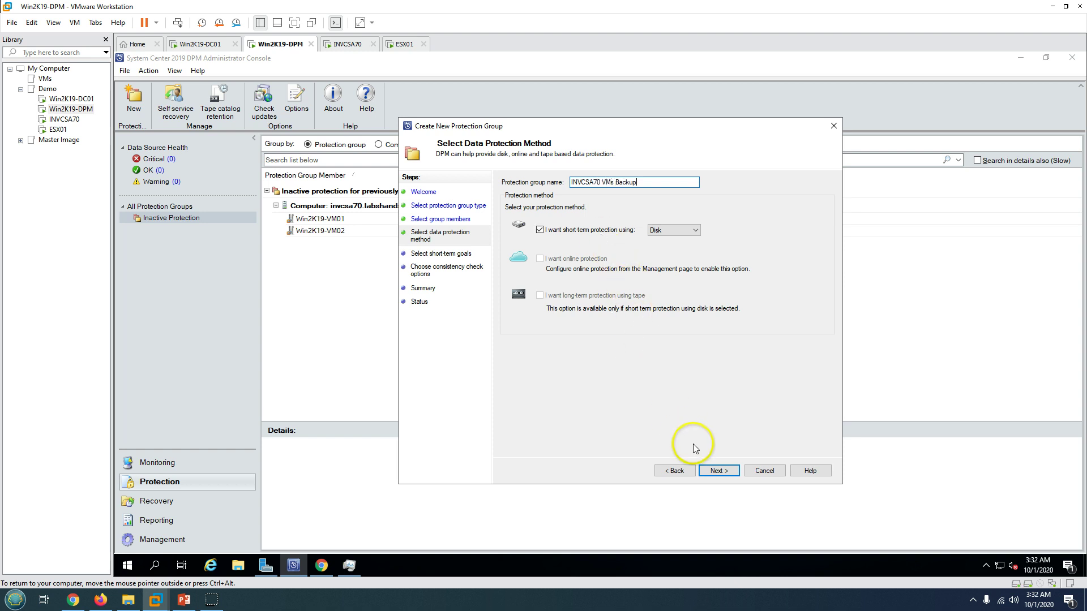
{"action": "left_click", "coordinate": [718, 470]}
- Add a 12:00 AM express full backup to the short-term goals and exclude Saturday and Sunday from the schedule
{"action": "double_click", "coordinate": [613, 202]}
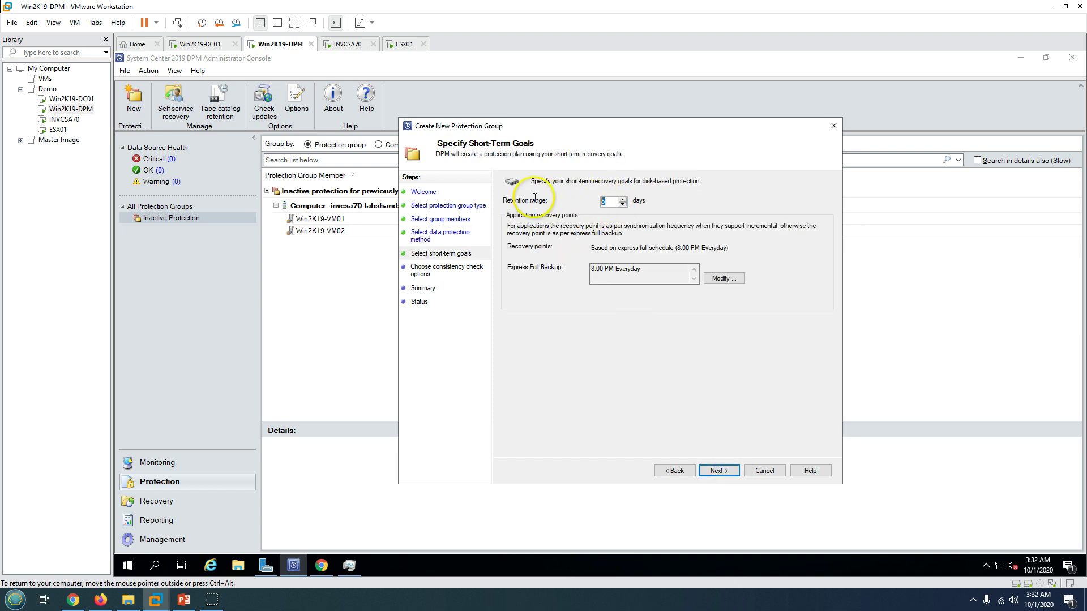
{"action": "left_click", "coordinate": [714, 278]}
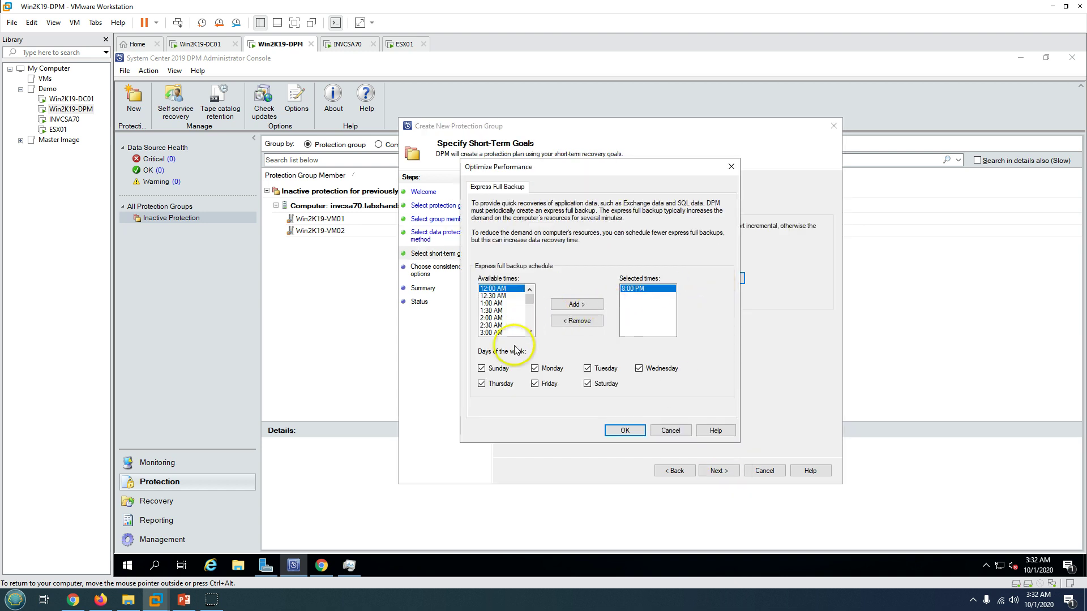
{"action": "left_click", "coordinate": [494, 369]}
{"action": "left_click", "coordinate": [603, 388]}
{"action": "left_click", "coordinate": [576, 304]}
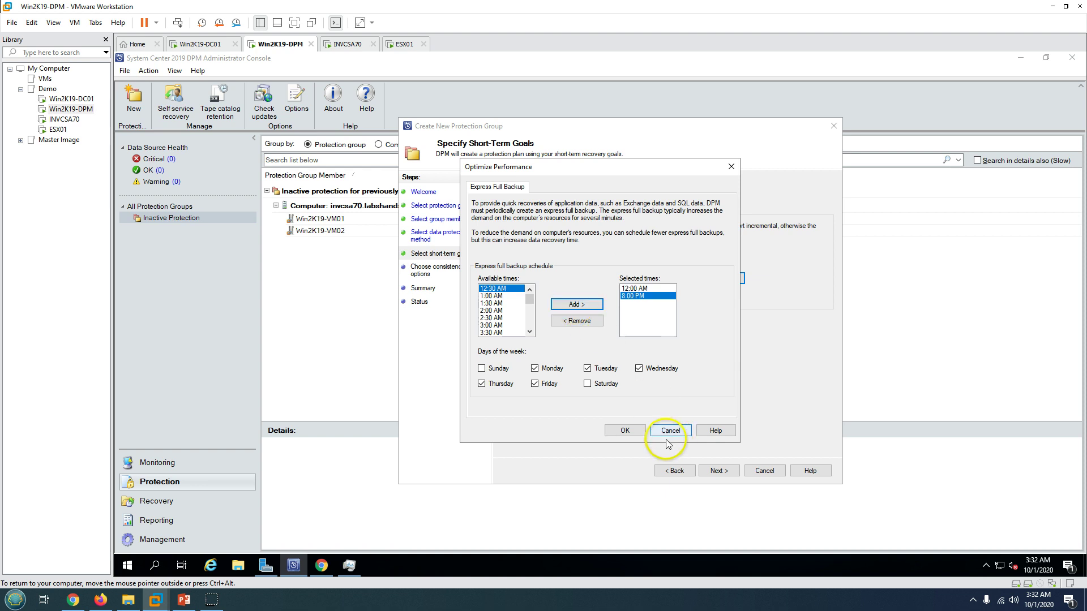
{"action": "left_click", "coordinate": [624, 431]}
{"action": "left_click", "coordinate": [716, 470]}
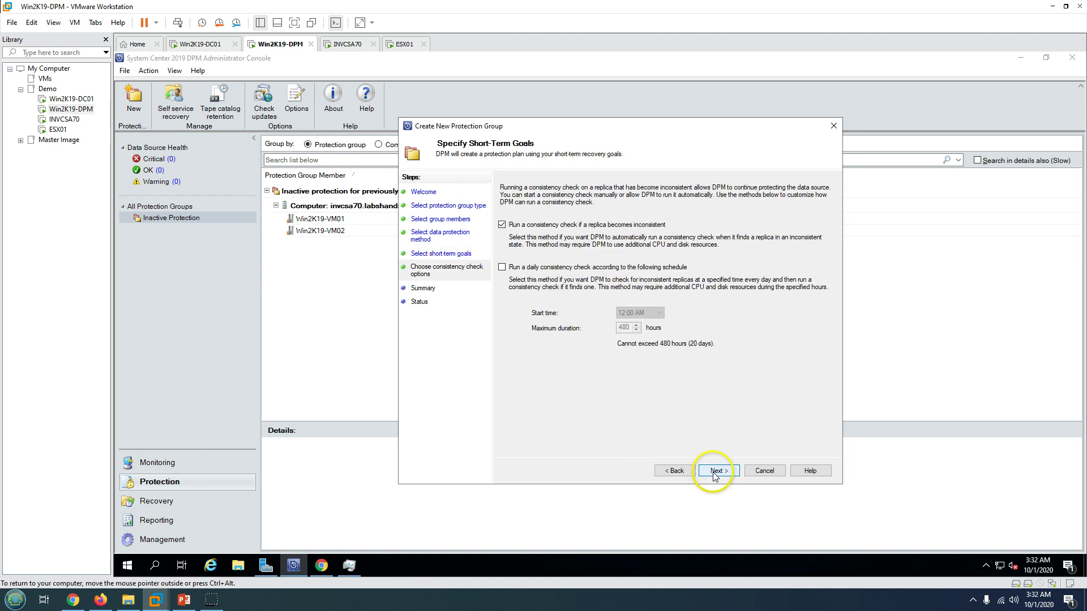
- Turn off the consistency check for inconsistent replicas and create the protection group, accepting the immediate consistency check on both VMs
{"action": "left_click", "coordinate": [548, 226]}
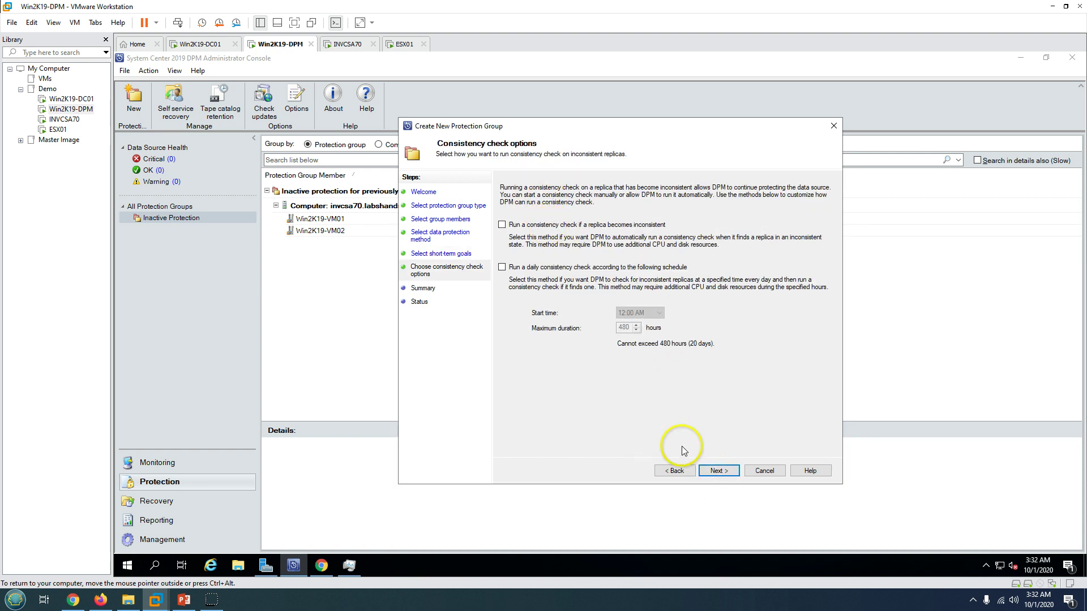
{"action": "left_click", "coordinate": [714, 471]}
{"action": "left_click", "coordinate": [718, 473]}
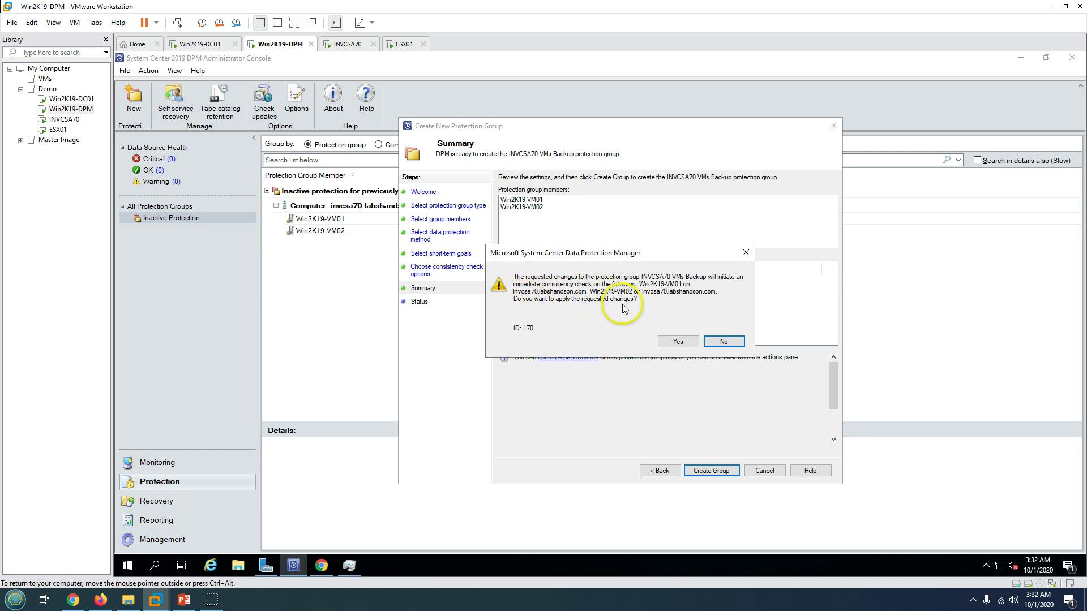
{"action": "left_click", "coordinate": [688, 345]}
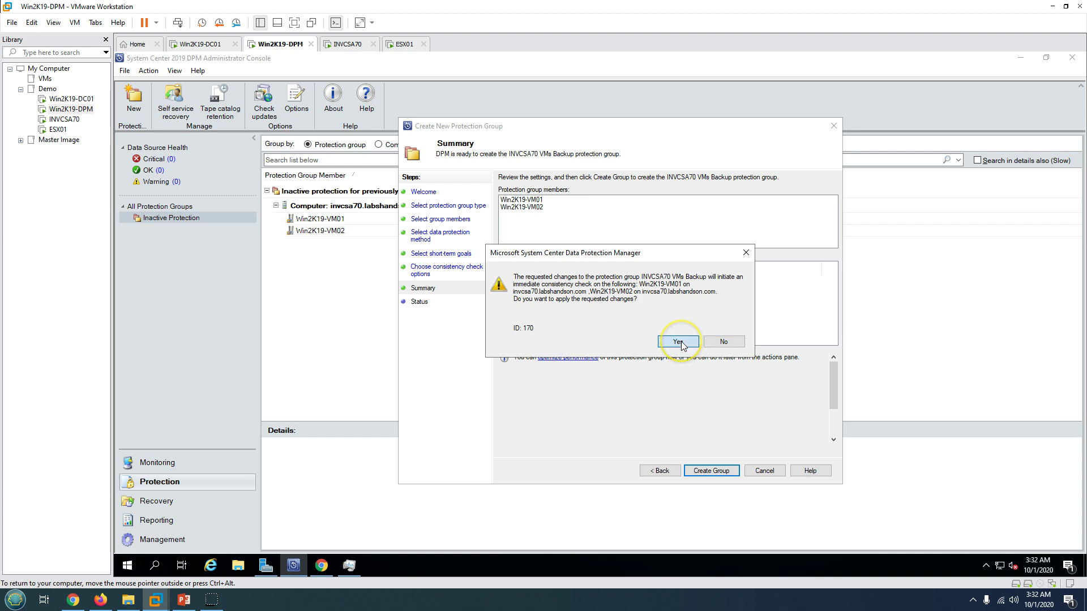
{"action": "left_click", "coordinate": [516, 207]}
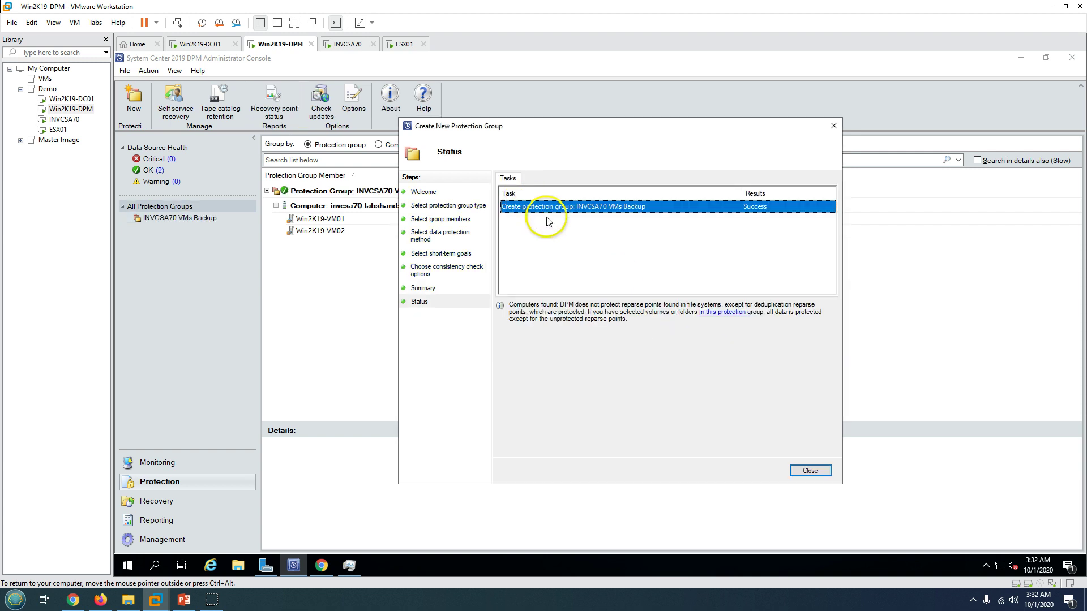
{"action": "left_click", "coordinate": [817, 477]}
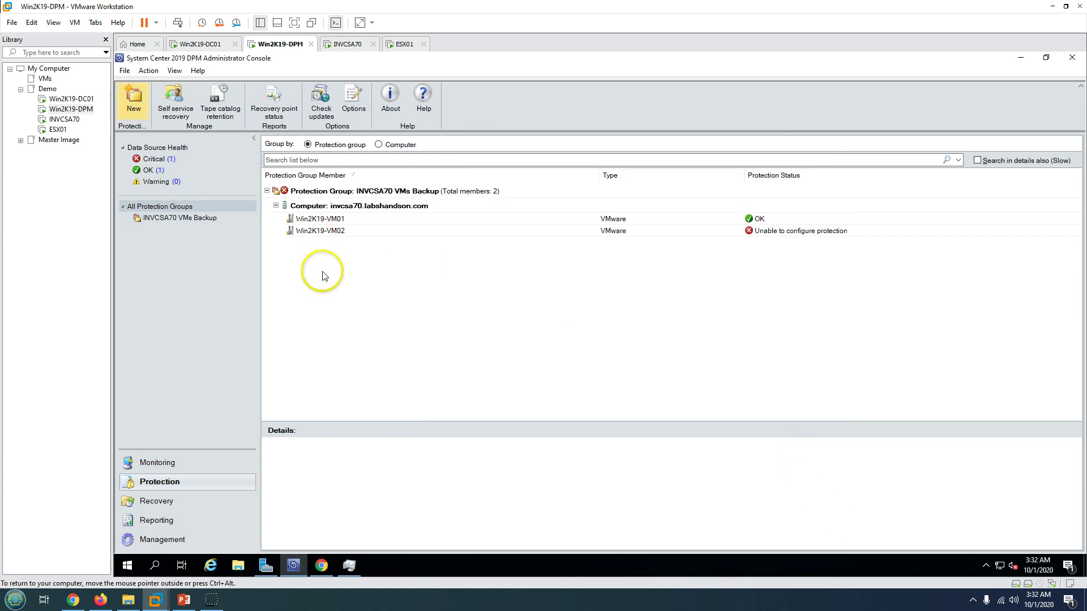
- Examine the protection status and recovery point details of Win2K19-VM01 and Win2K19-VM02 in the INVCSA70 VMs Backup group
{"action": "left_click", "coordinate": [180, 218]}
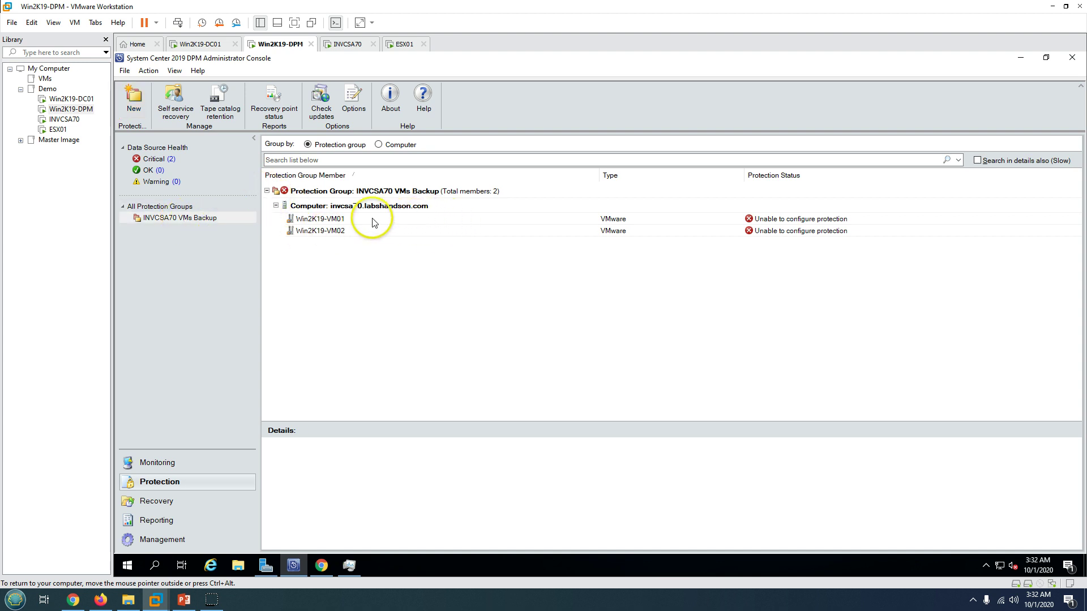
{"action": "left_click", "coordinate": [420, 219]}
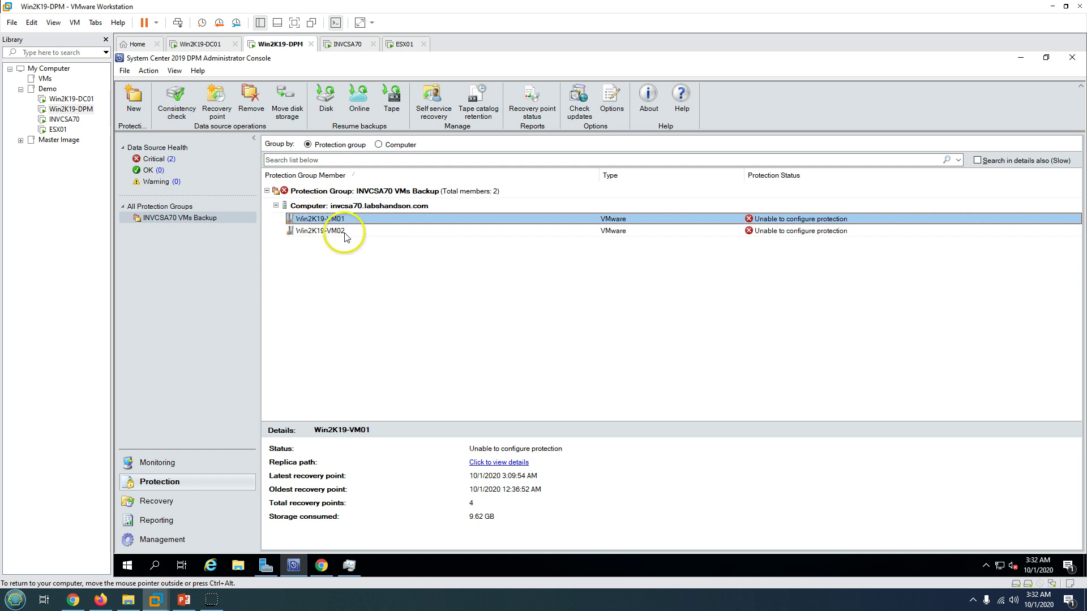
{"action": "left_click", "coordinate": [346, 233]}
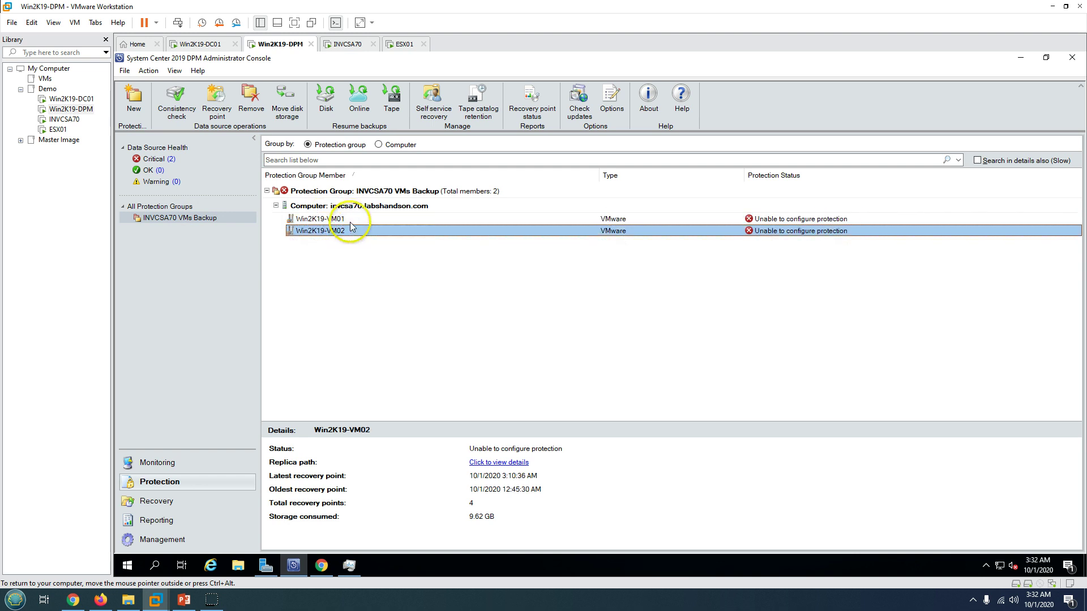
{"action": "left_click", "coordinate": [351, 220]}
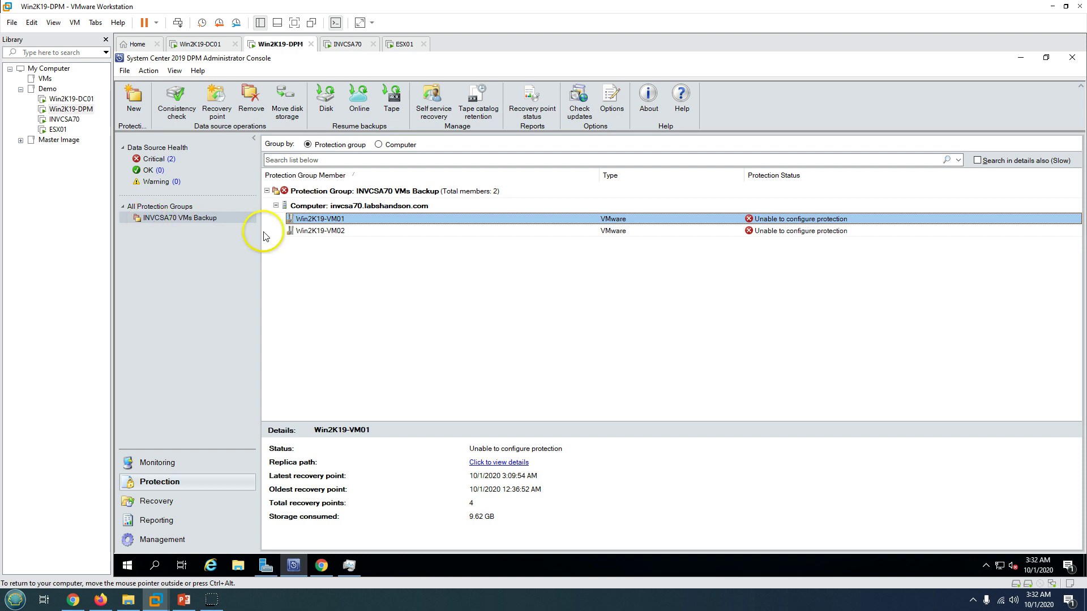
{"action": "left_click", "coordinate": [349, 230]}
{"action": "left_click", "coordinate": [346, 223]}
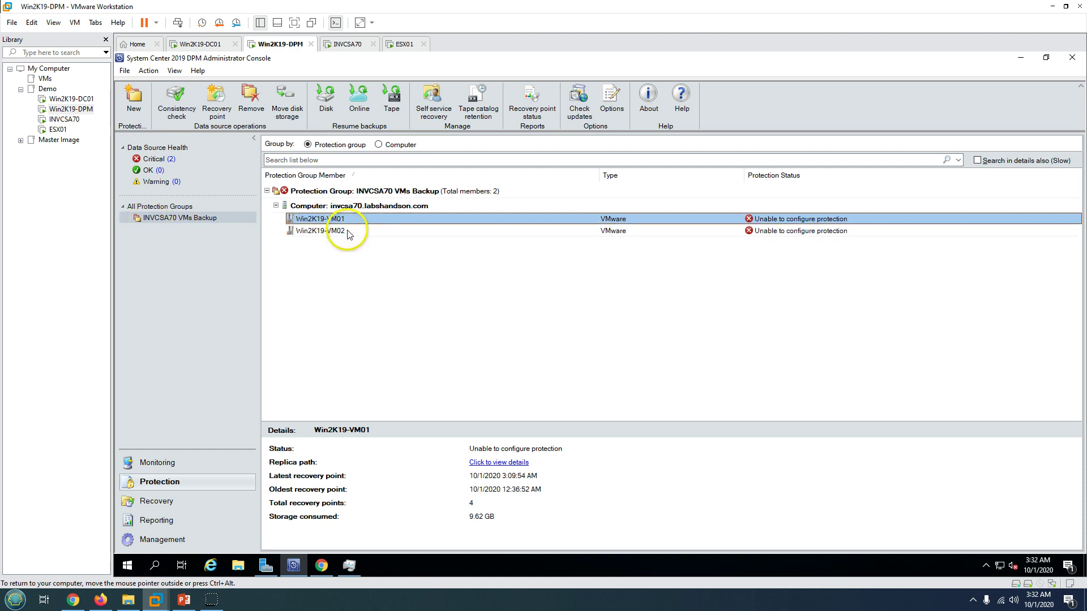
{"action": "left_click", "coordinate": [334, 230]}
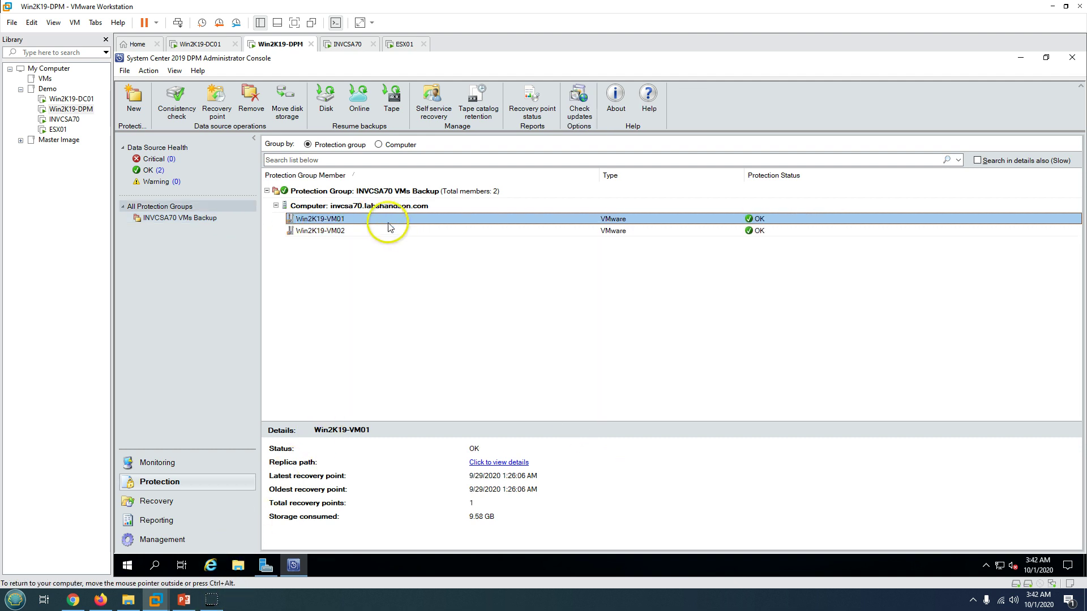
{"action": "left_click", "coordinate": [681, 217]}
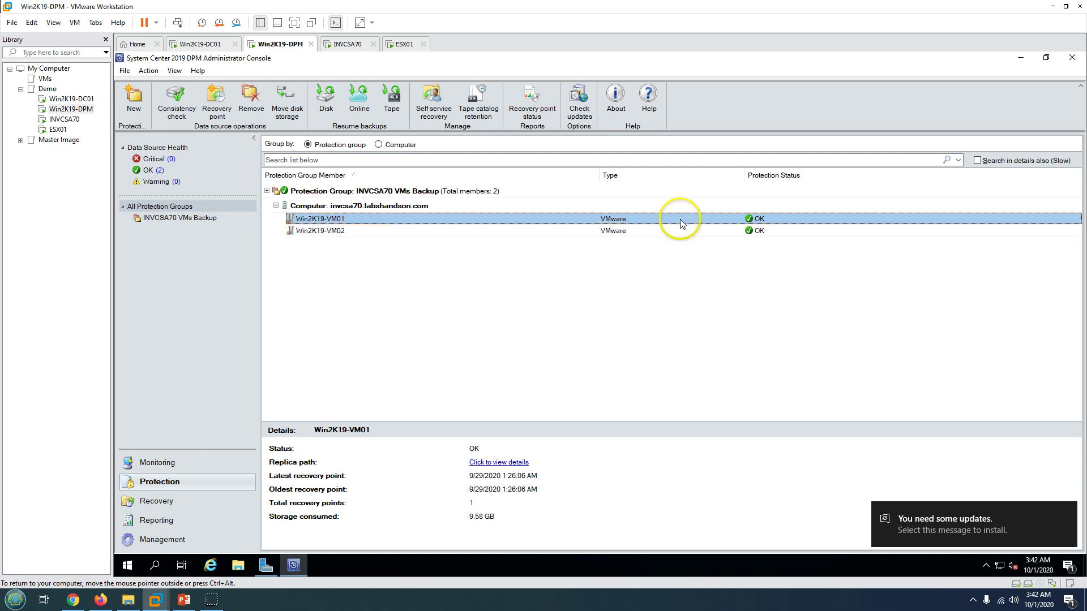
{"action": "left_click", "coordinate": [703, 230]}
{"action": "left_click", "coordinate": [713, 221]}
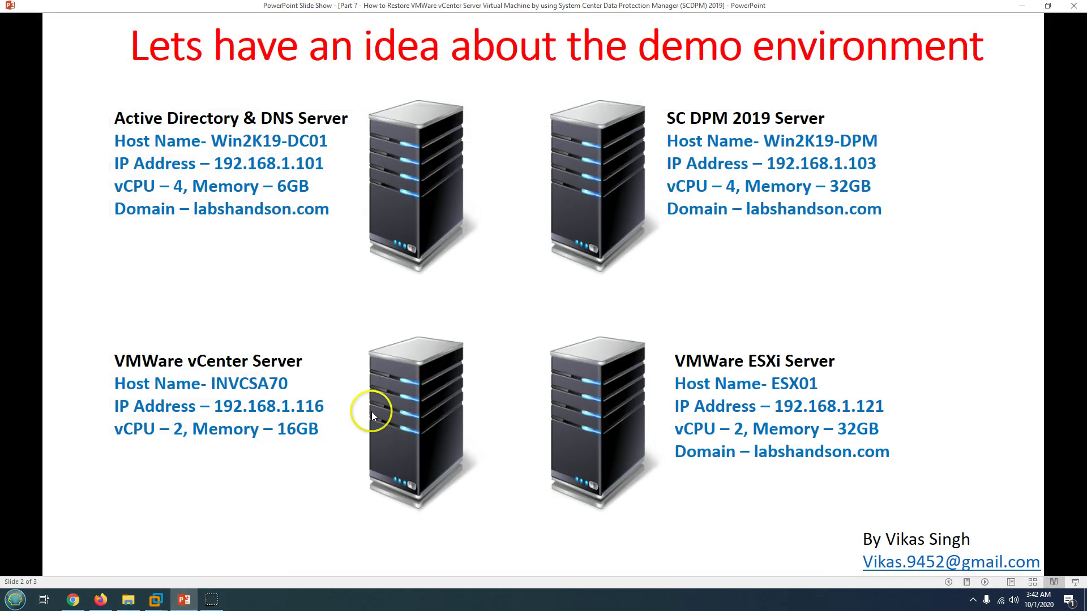
{"action": "key", "text": "Left"}
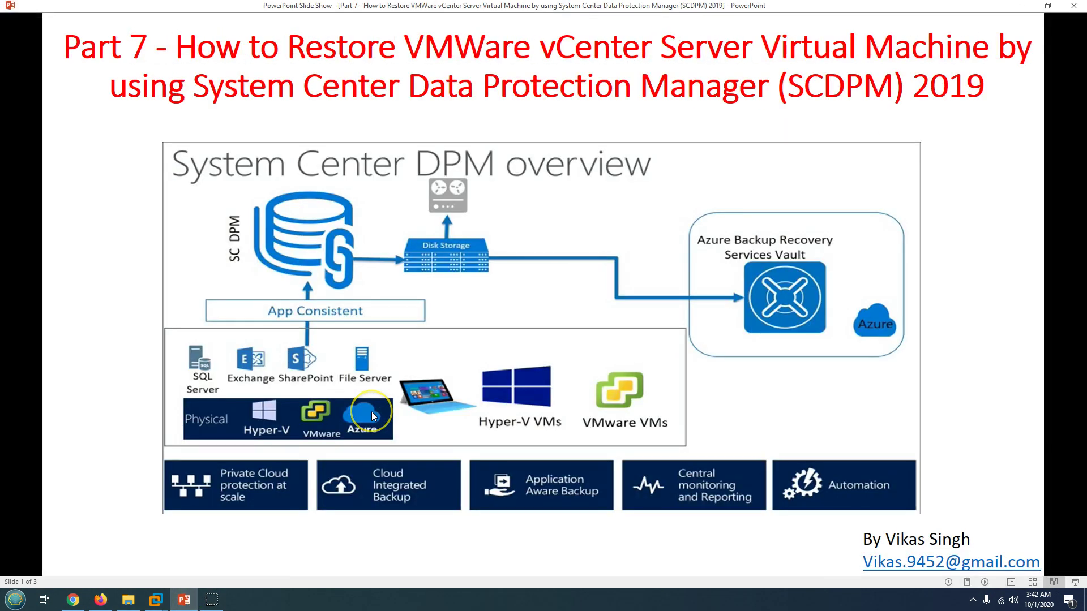